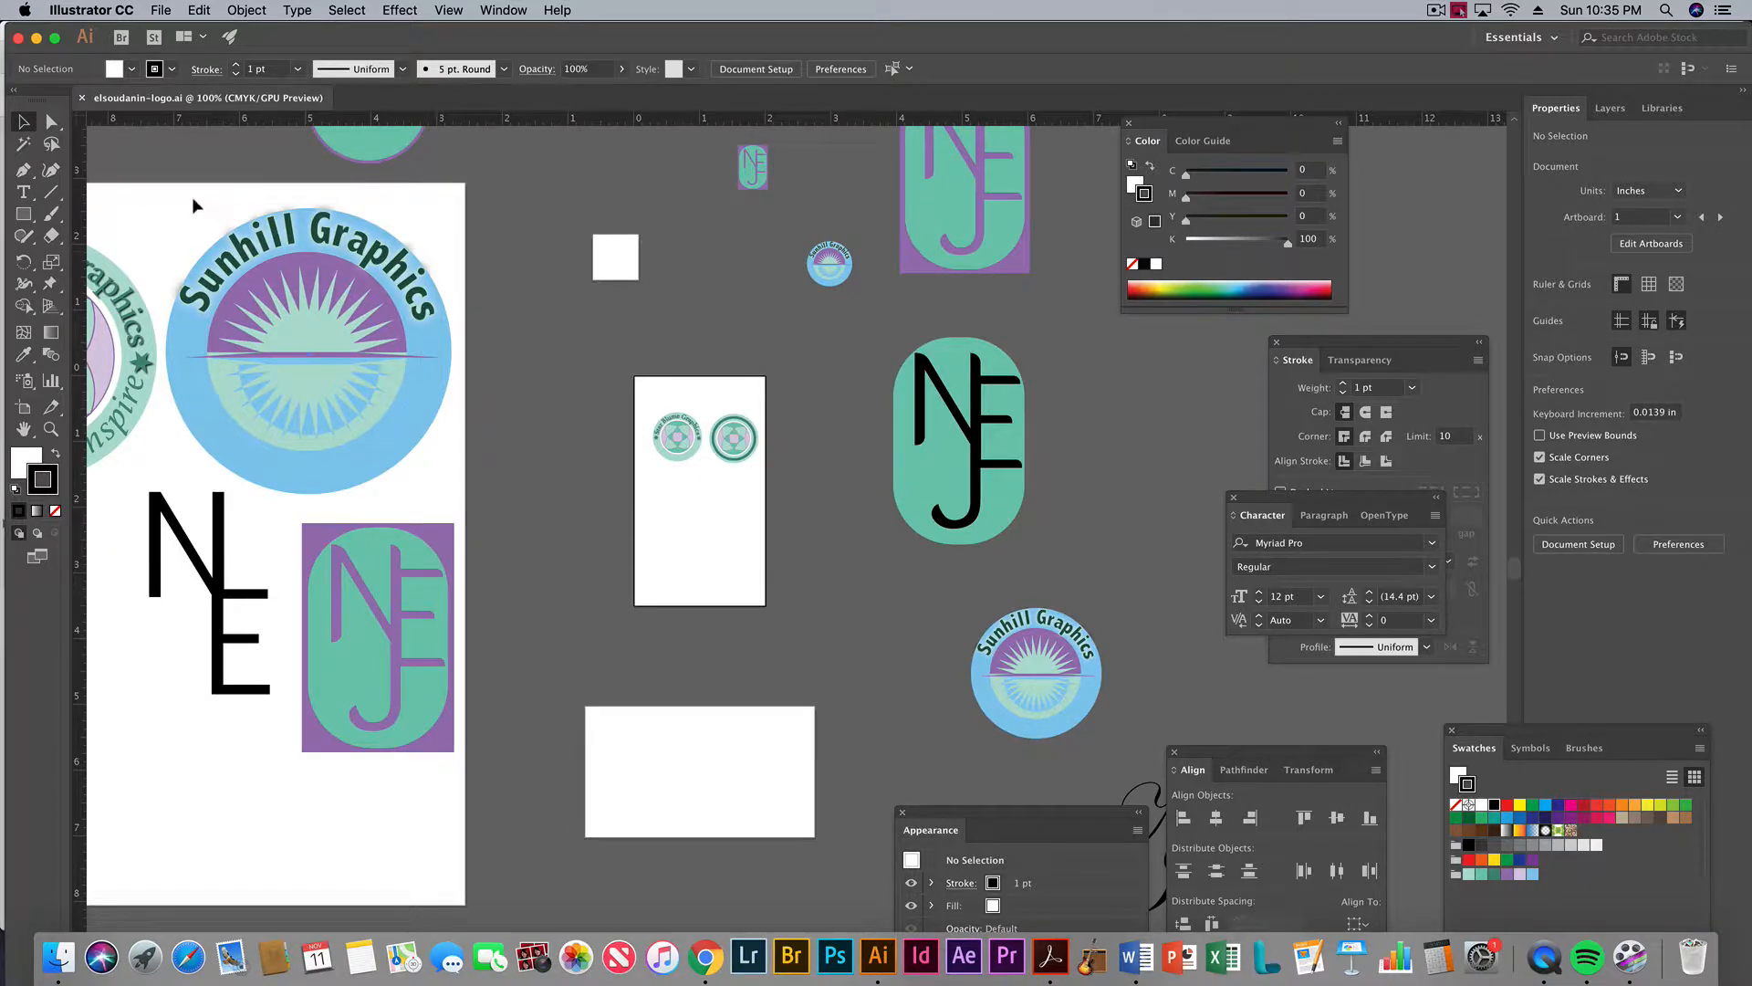
Start a new Letter-size print document named with the last name and first initial followed by "-businesscard"
drag(249, 253, 55, 255)
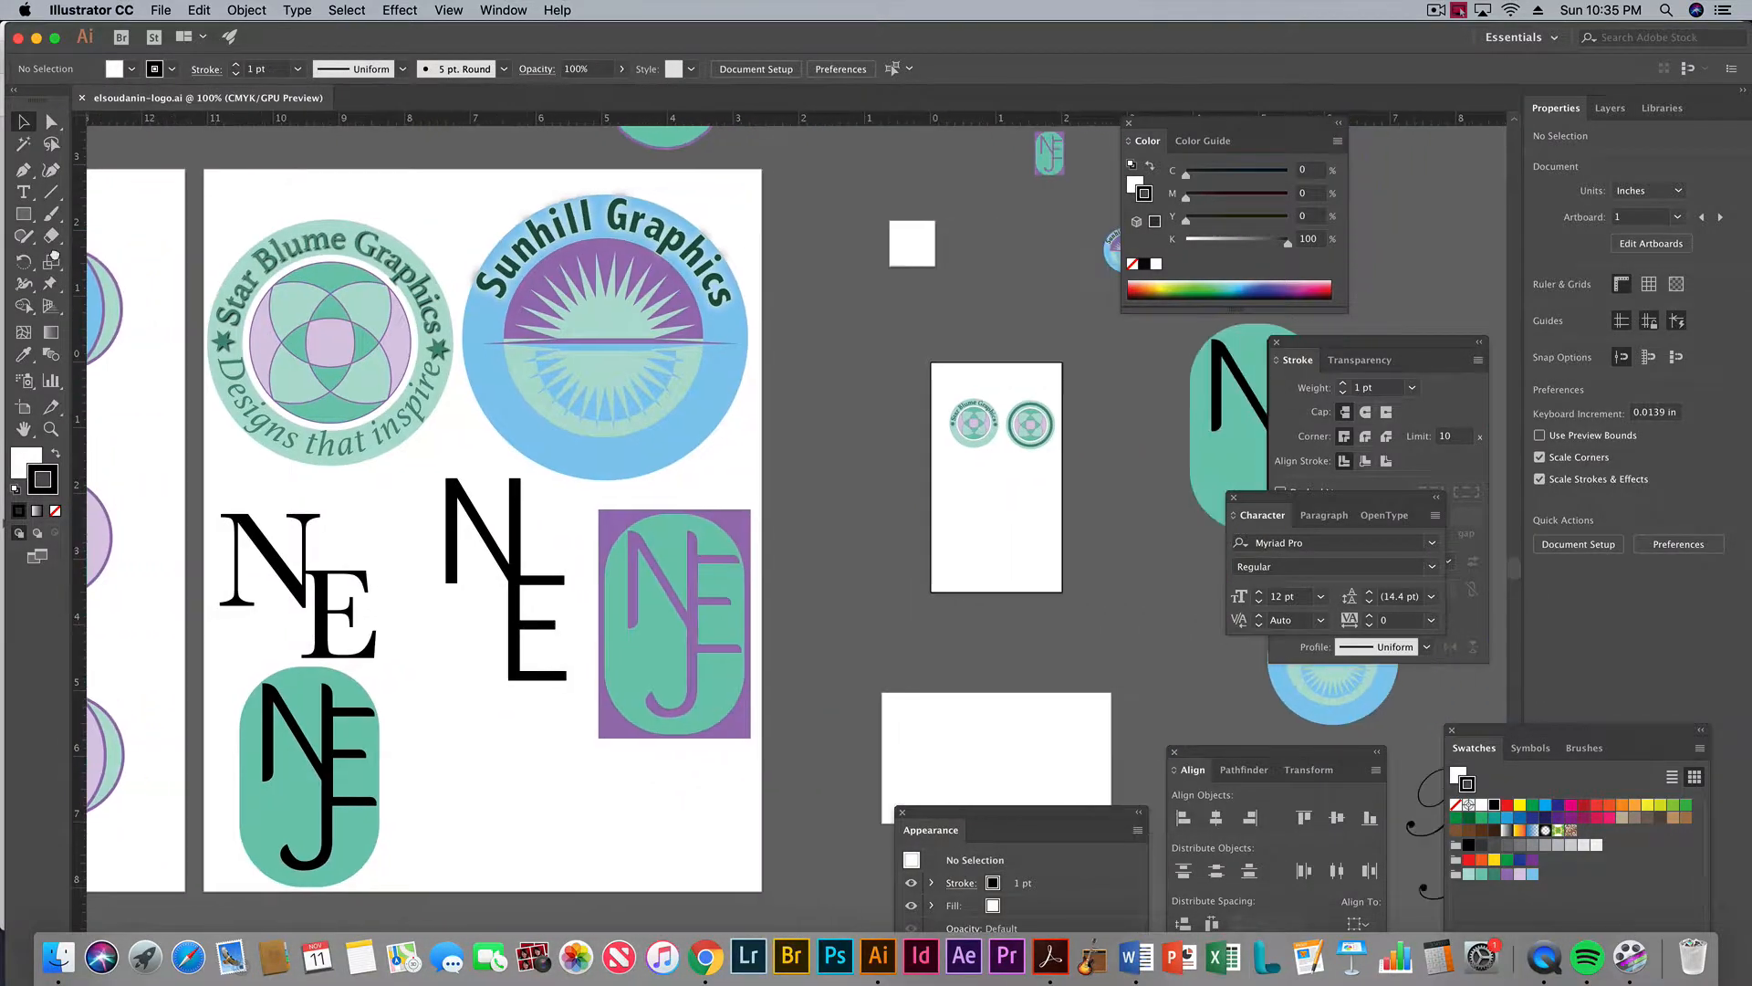
drag(376, 289, 247, 312)
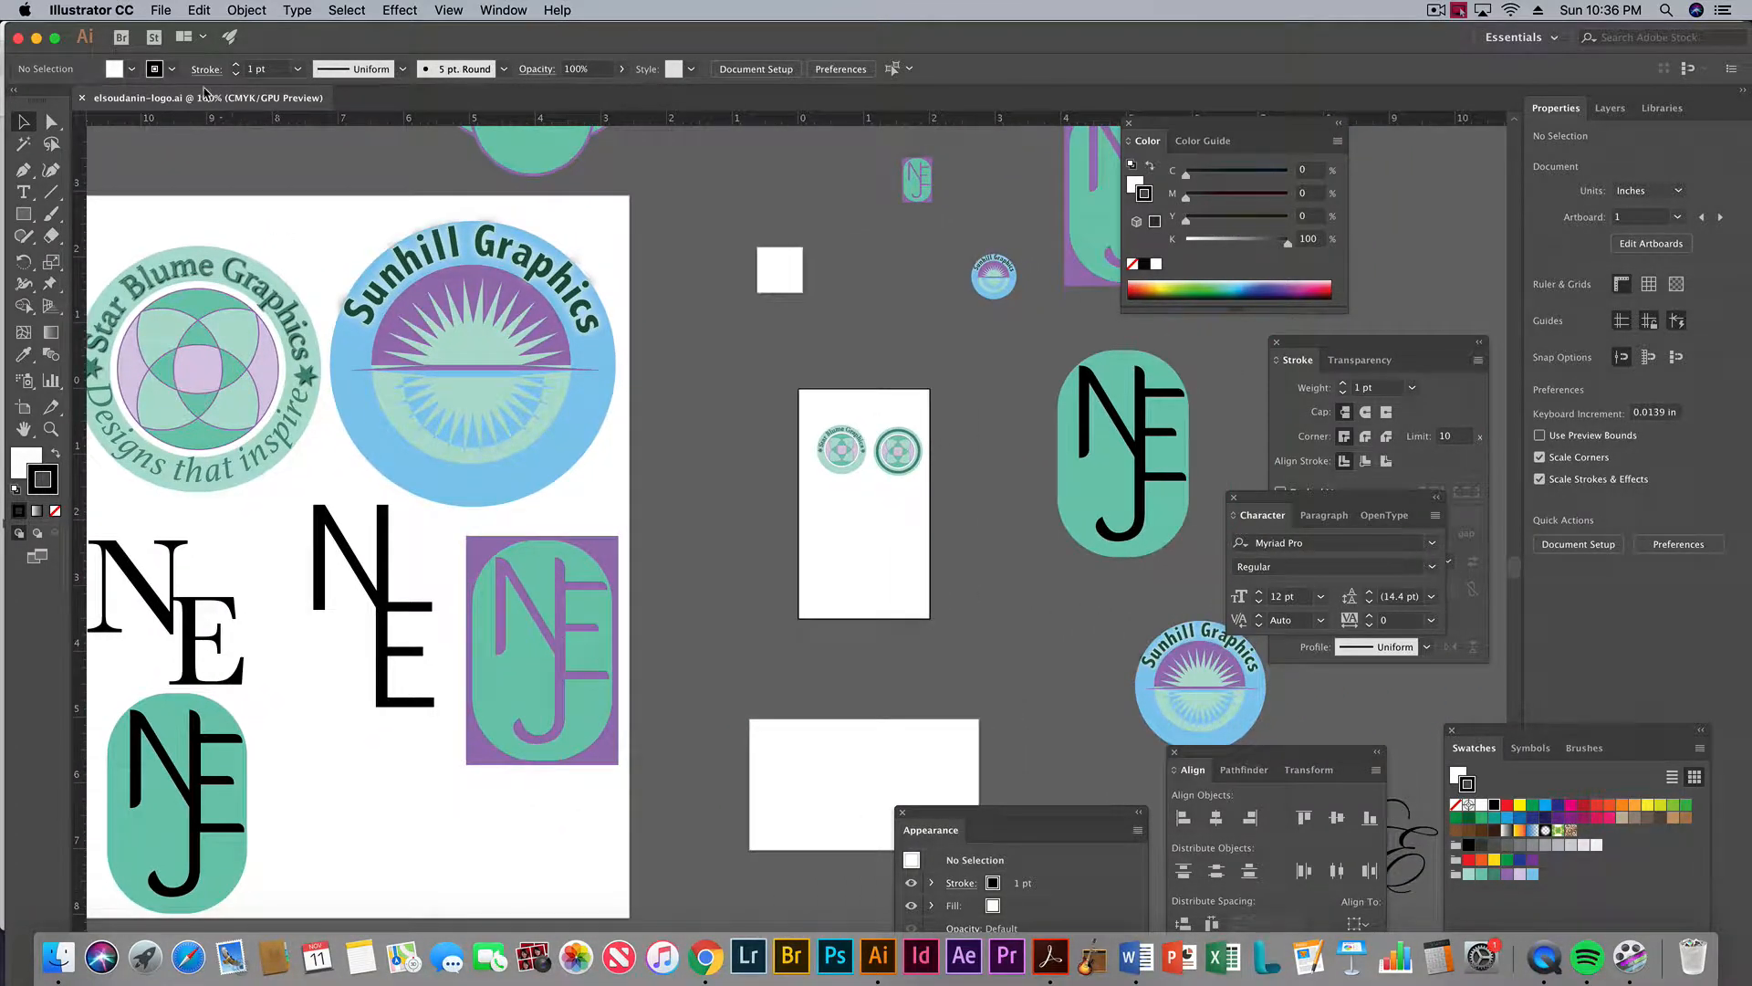
click(160, 11)
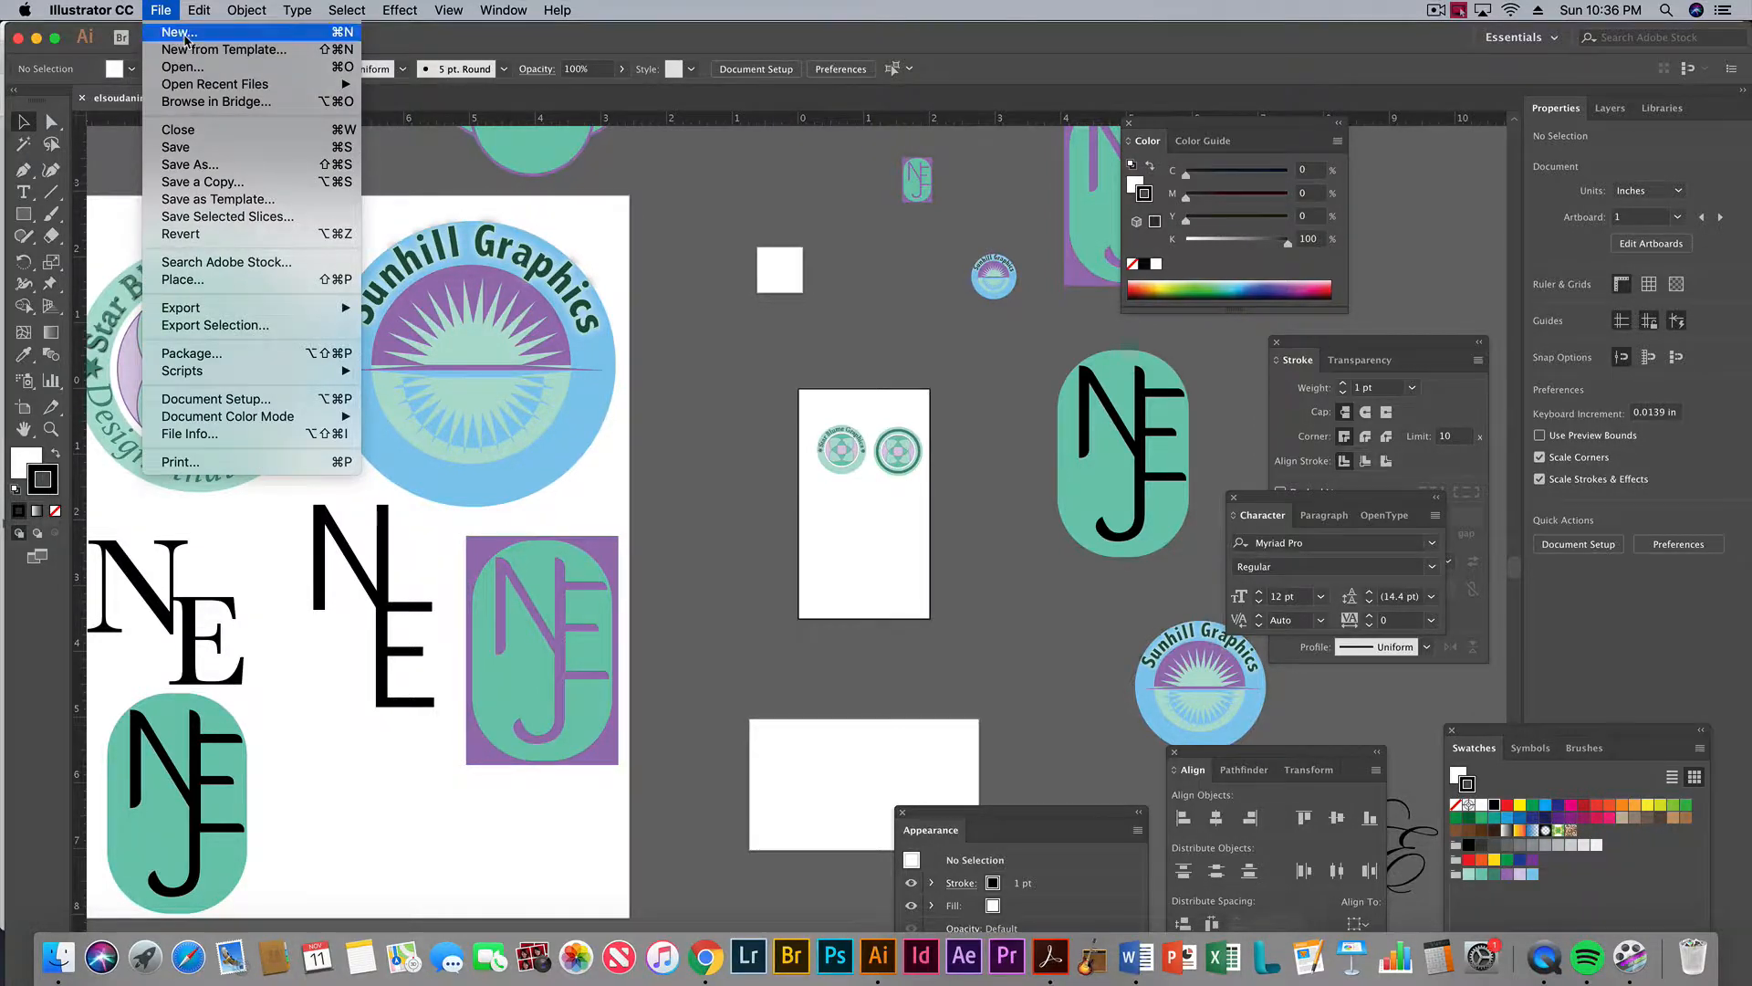
click(183, 33)
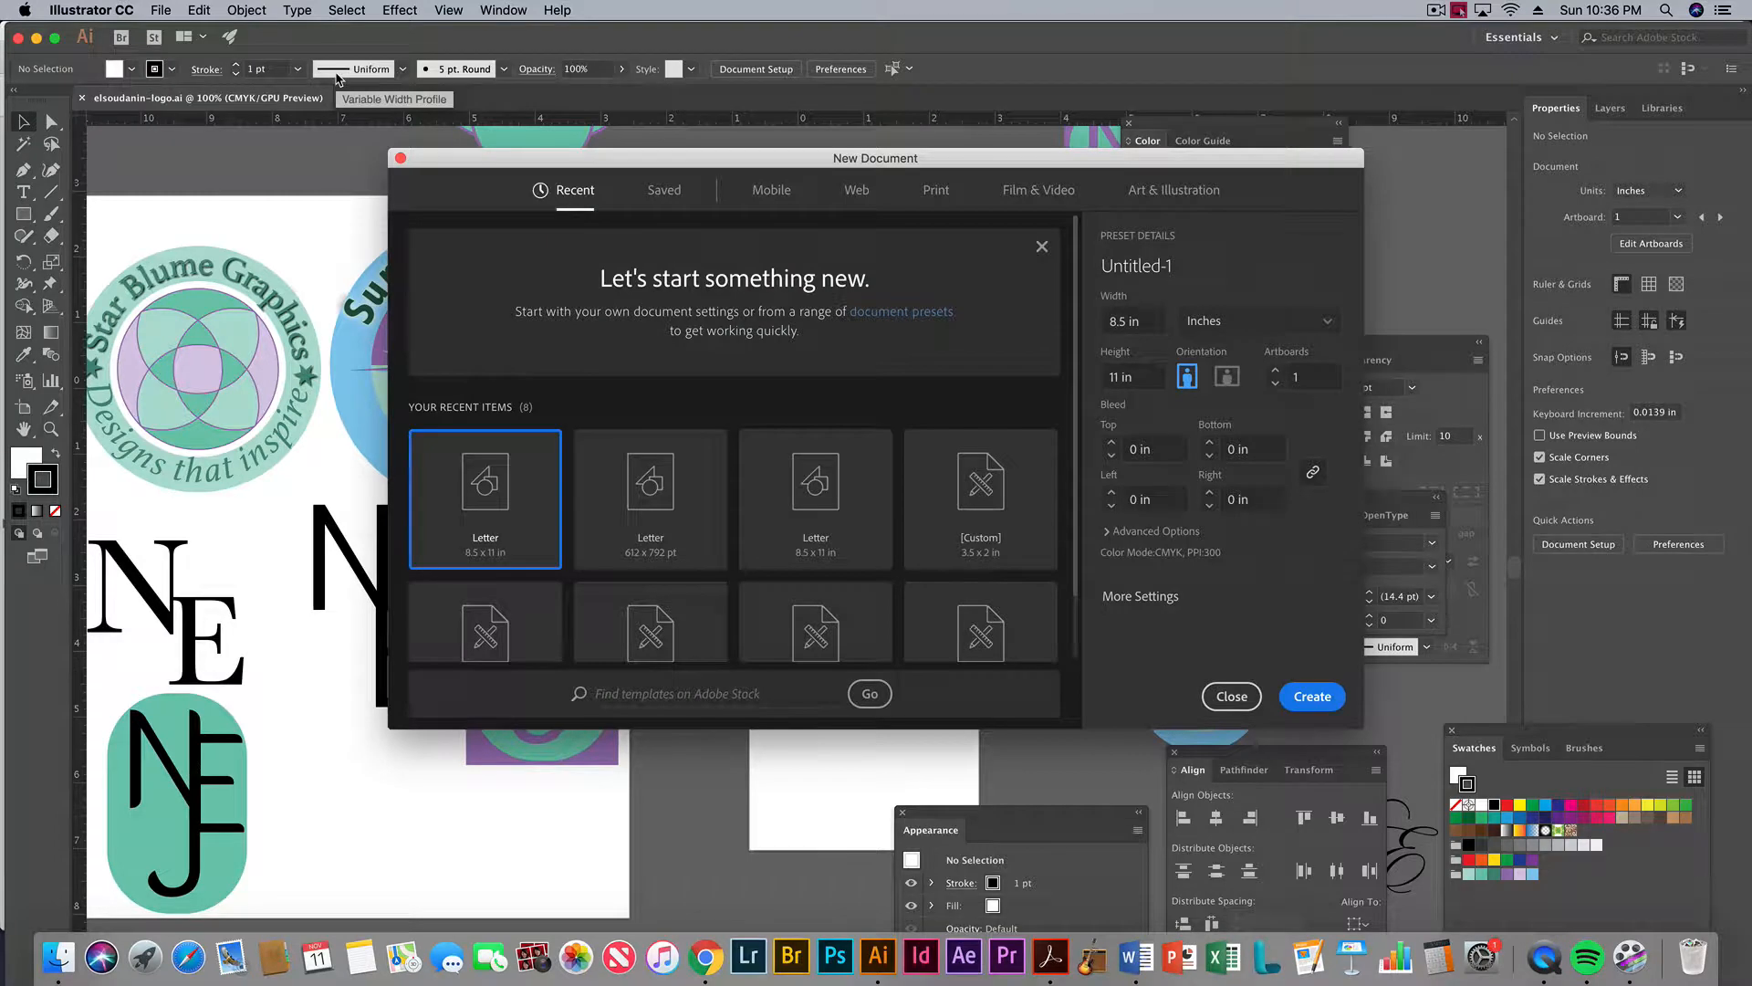
click(926, 194)
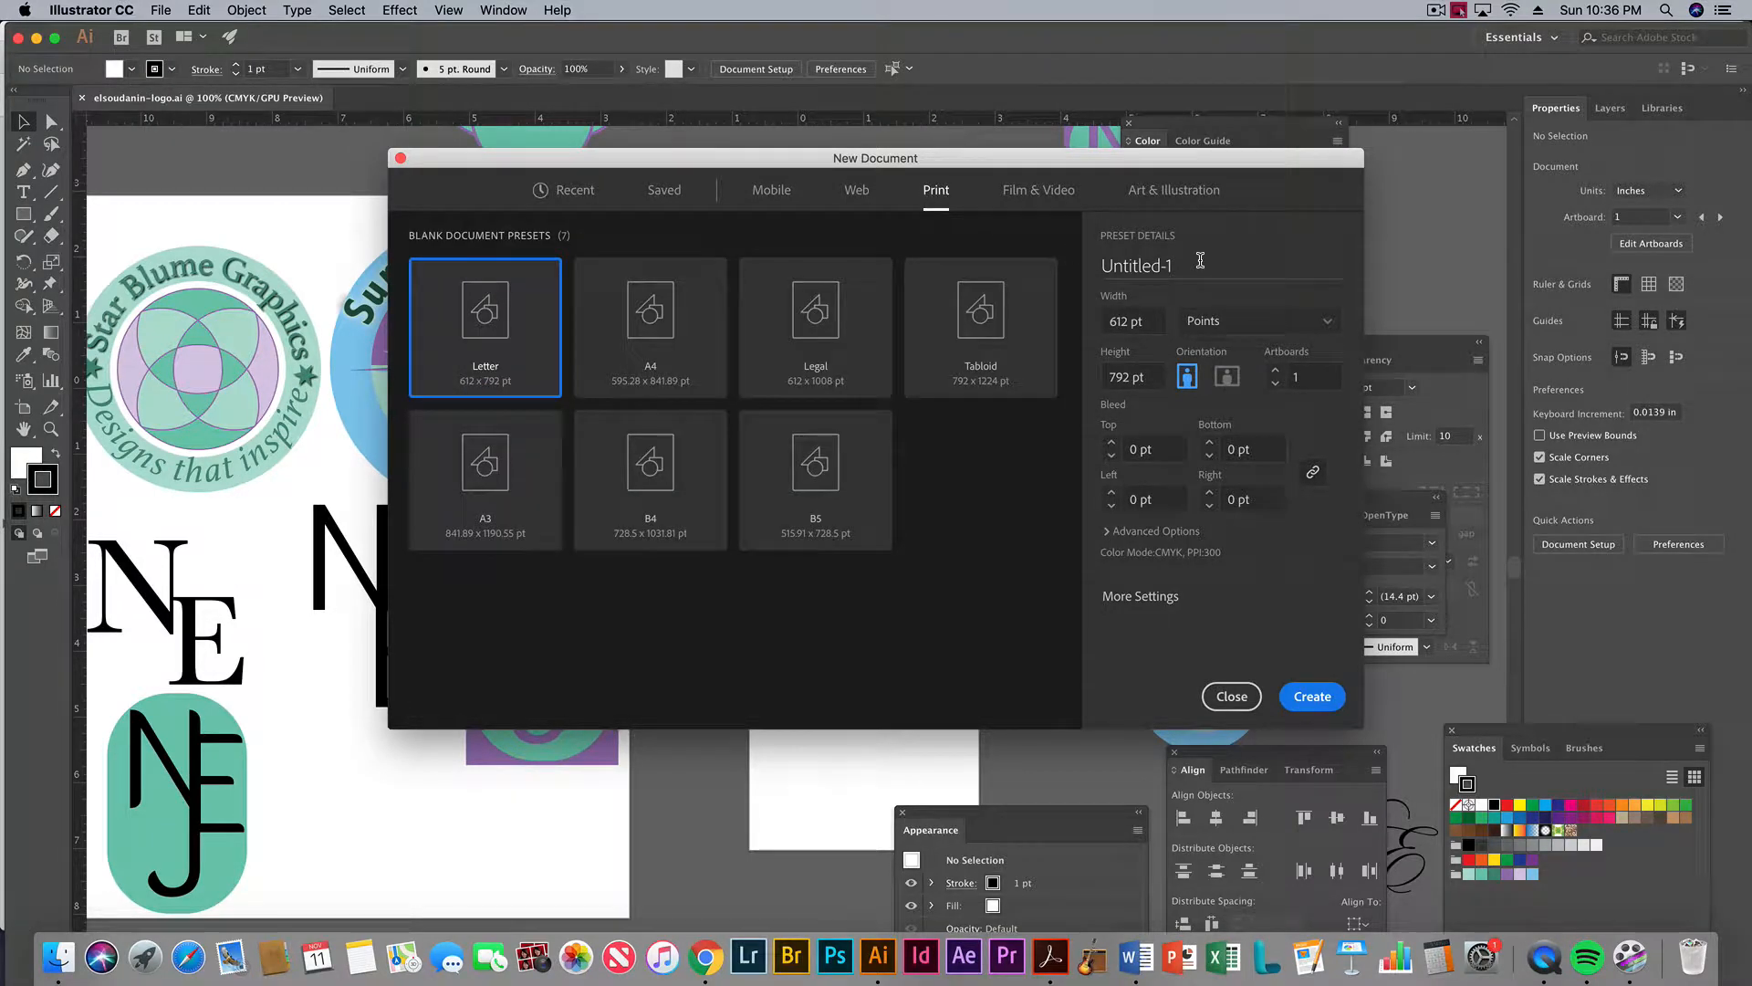
click(1169, 263)
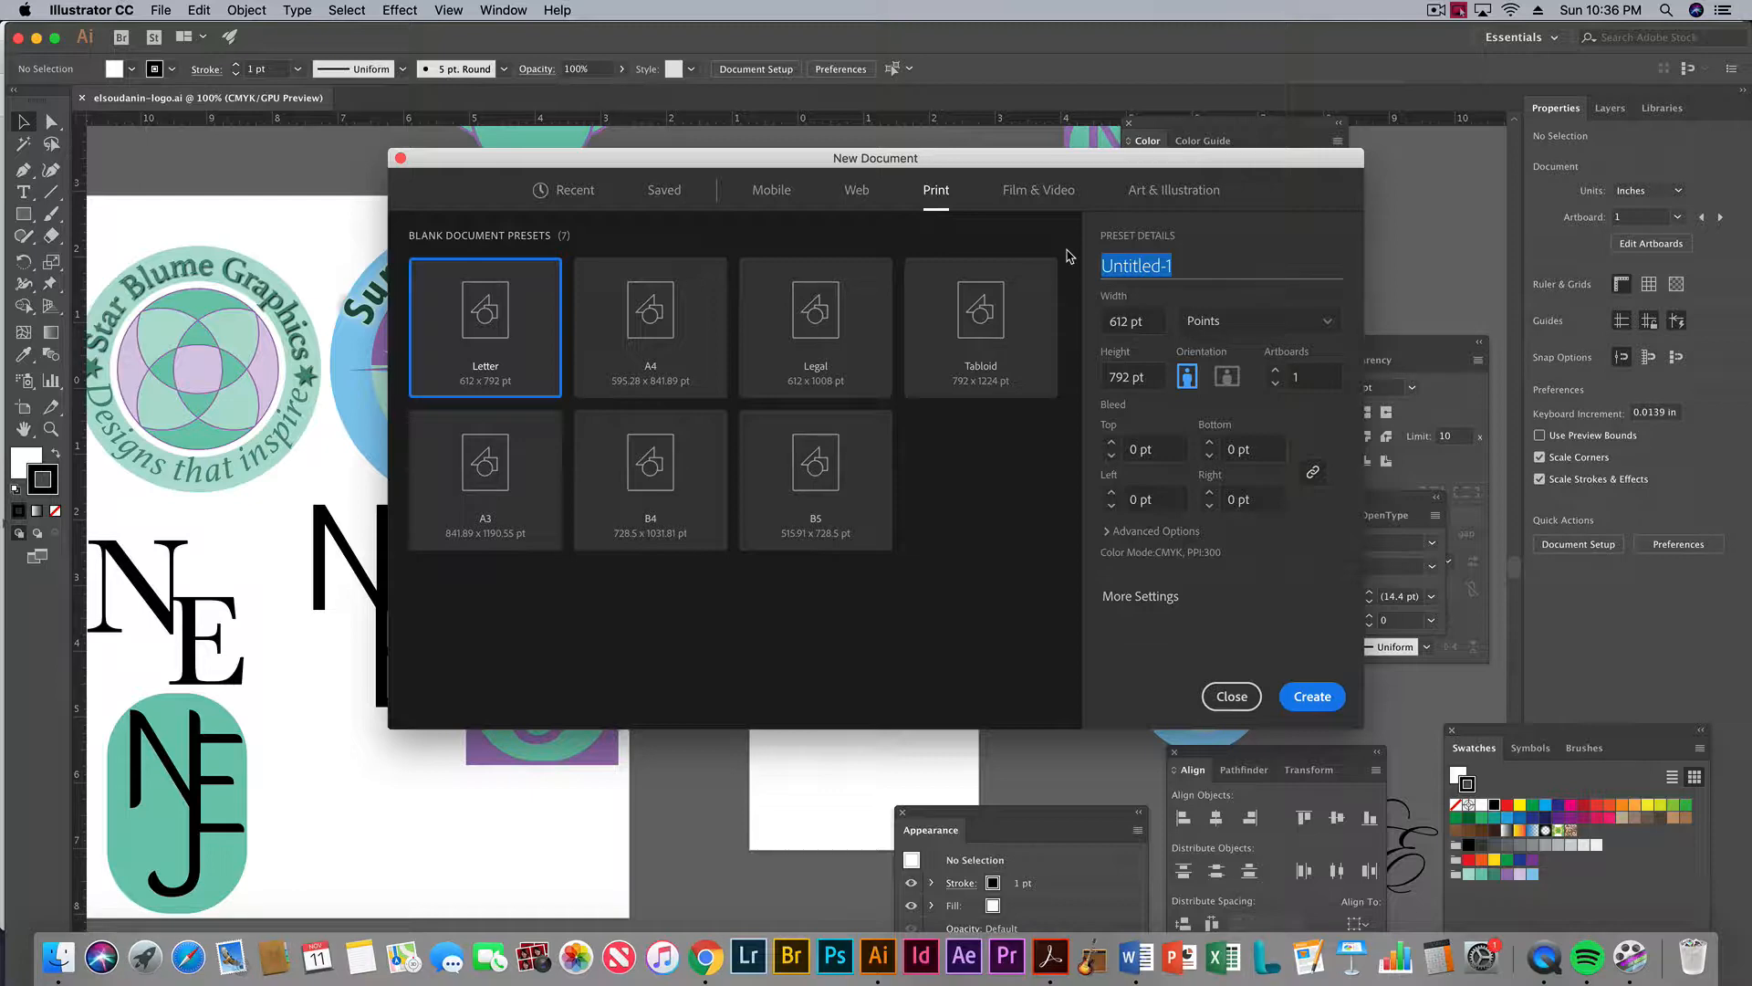
text(elsoudanin)
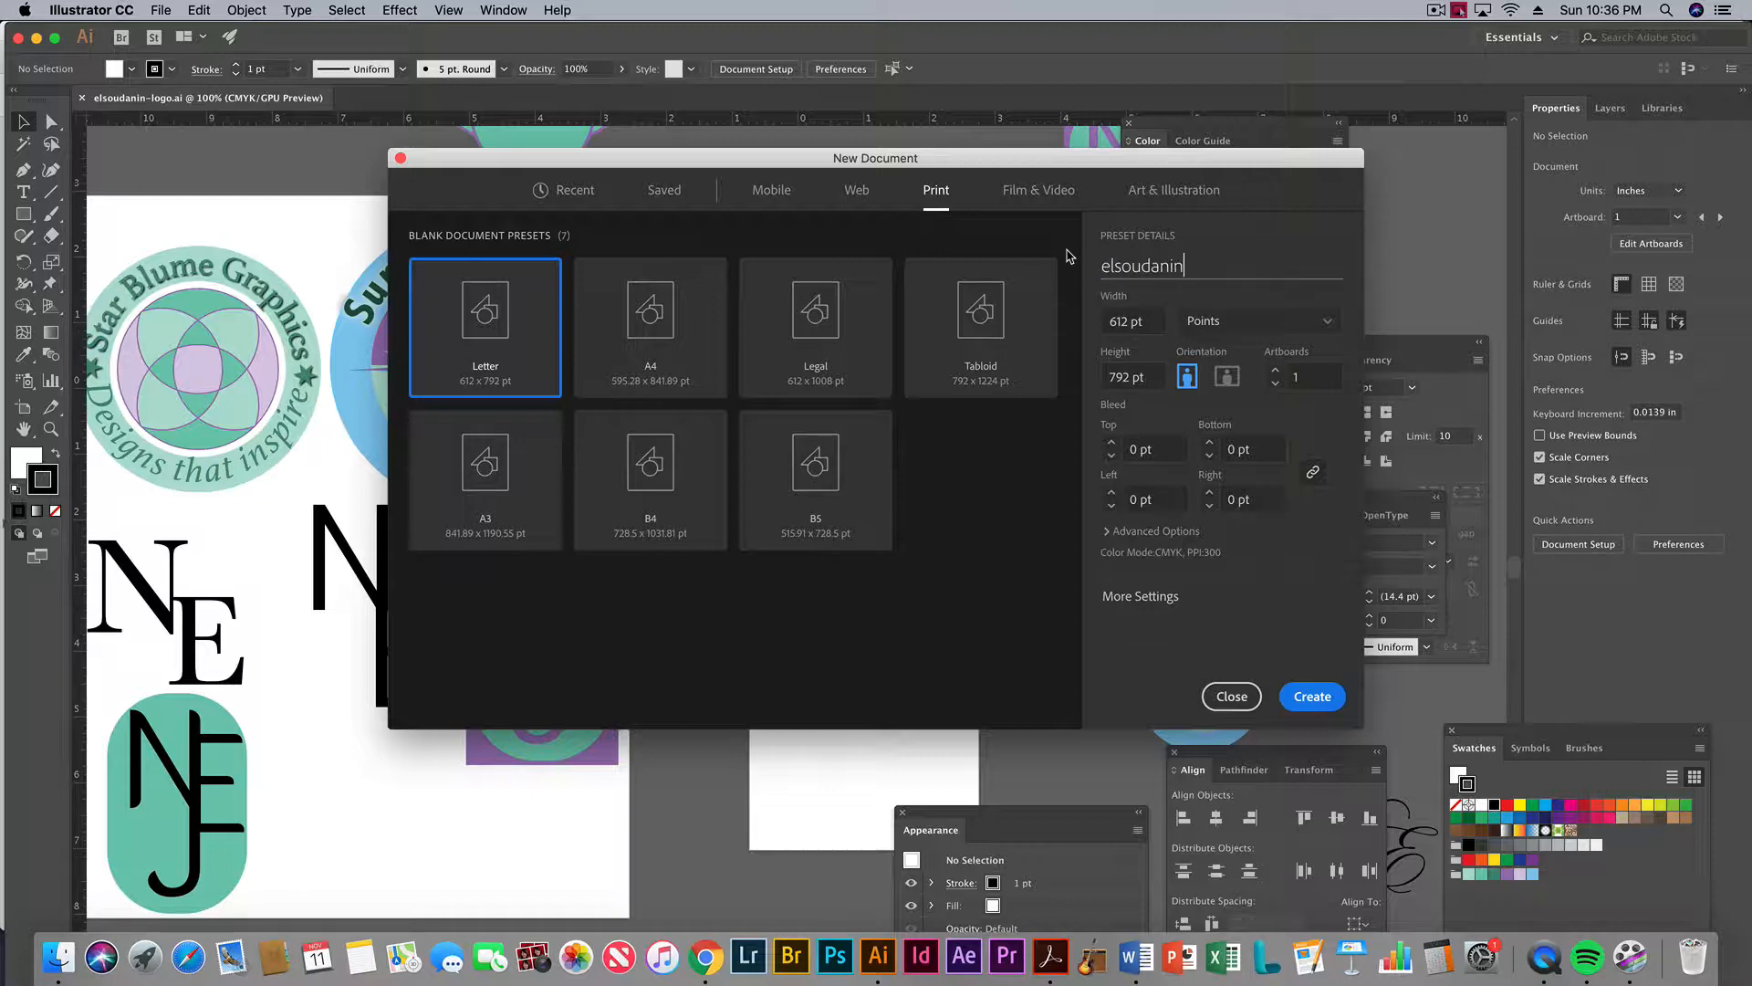
text(-businesscard)
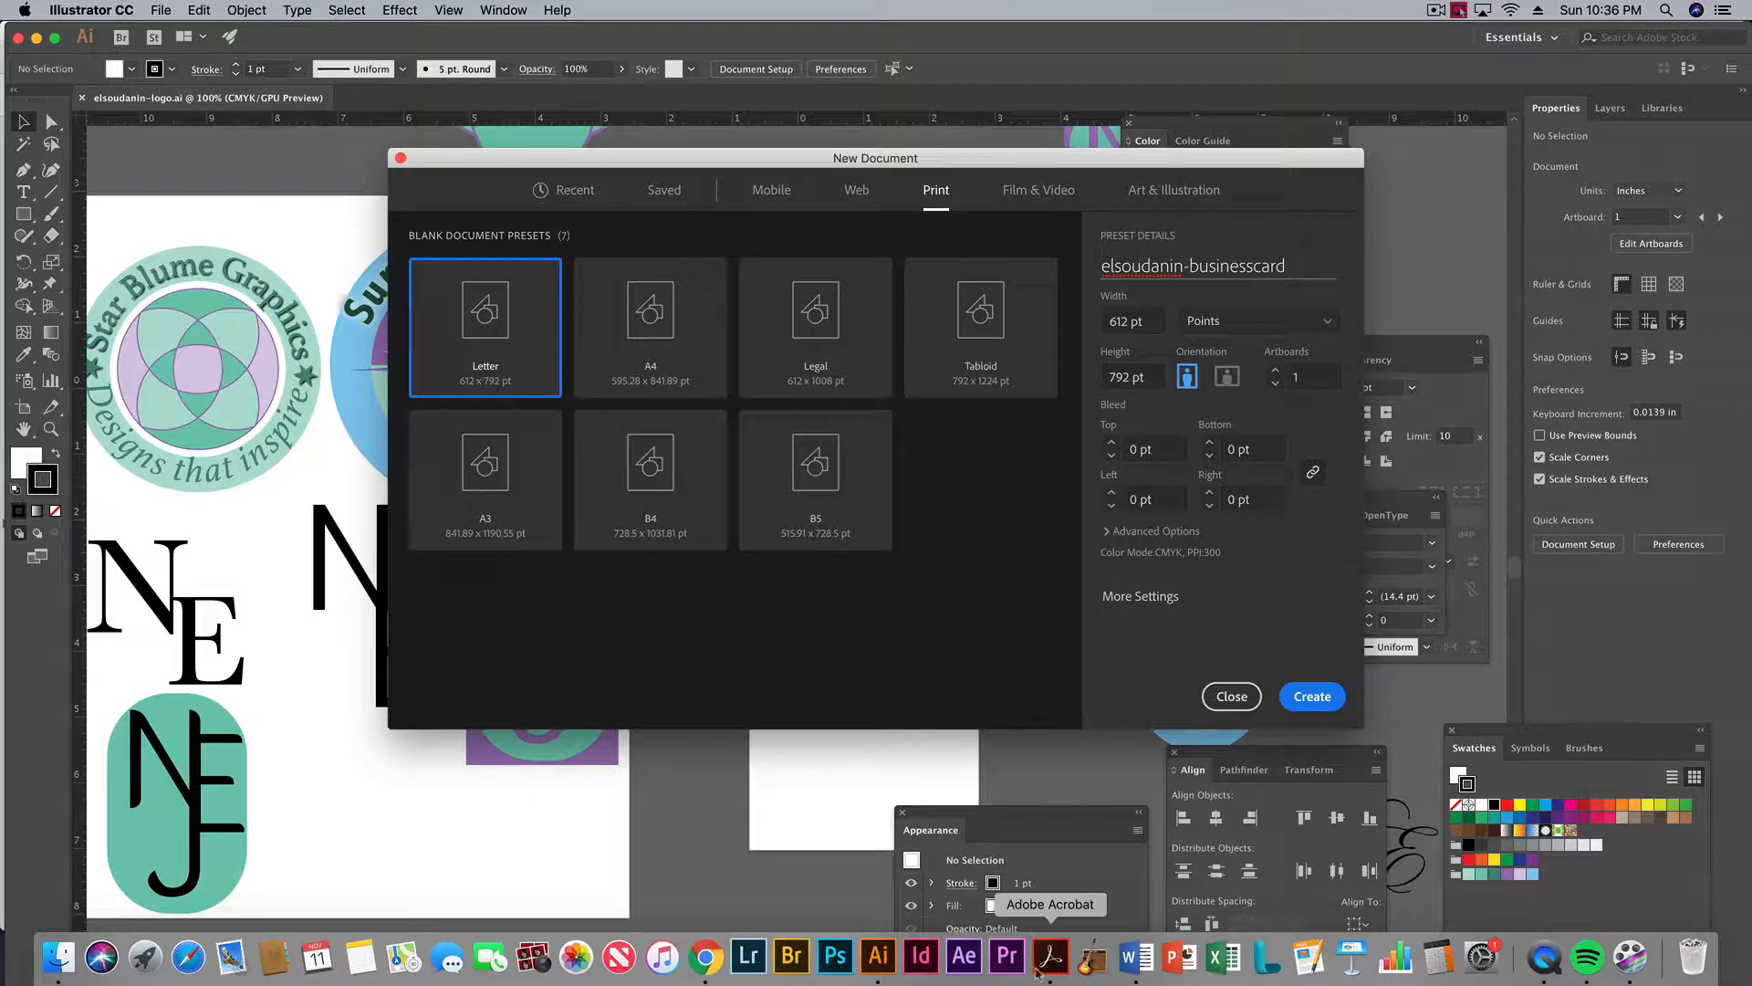
Check the title format in the assignment PDF in Acrobat, and change the ending of the new Illustrator document's name to "business_card"
click(1050, 956)
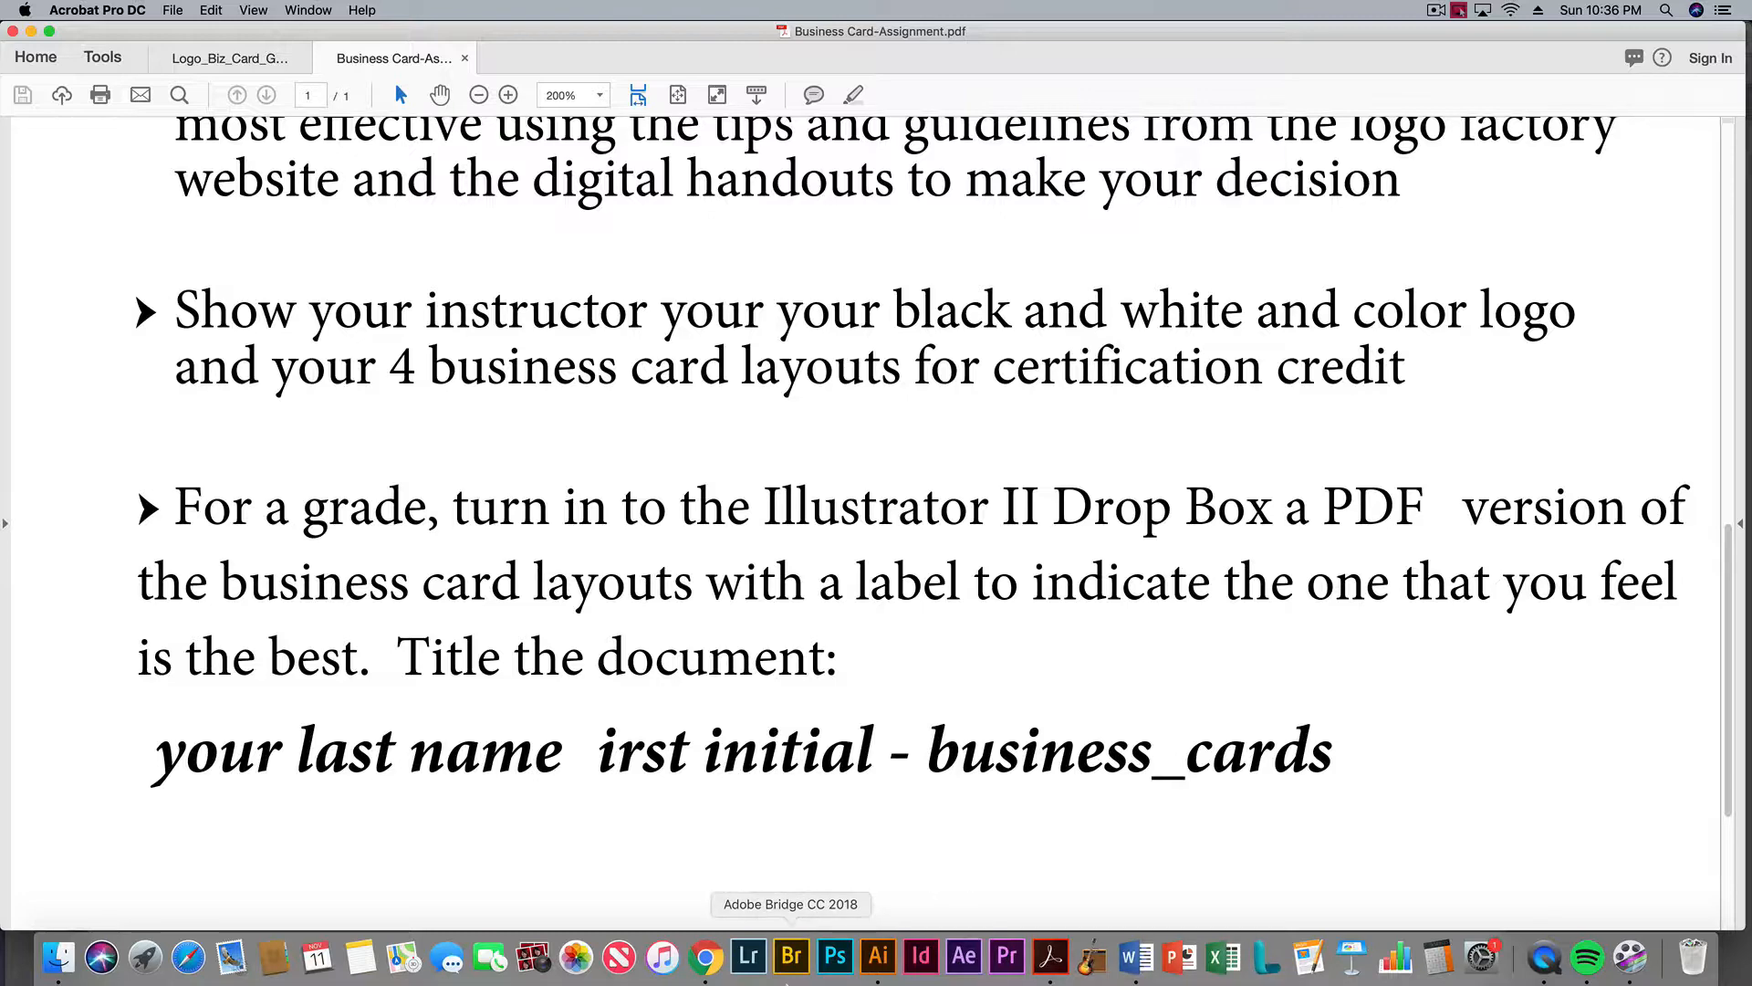
click(893, 967)
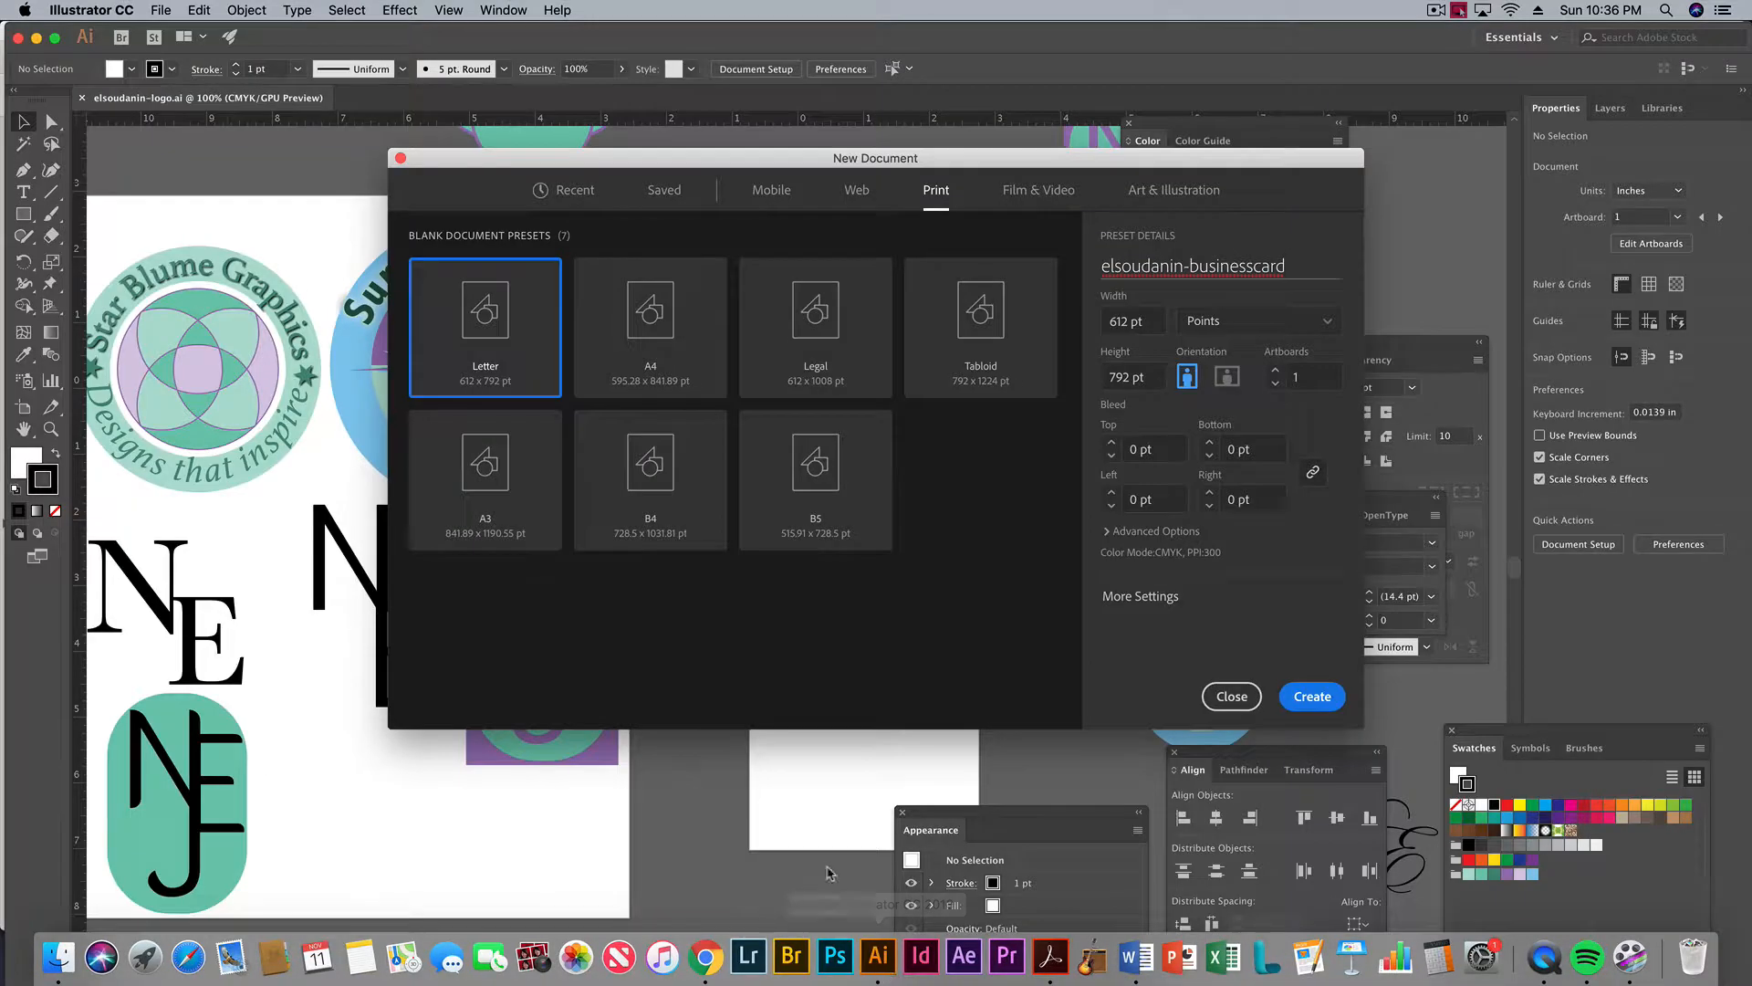
triple_click(1248, 265)
click(1253, 269)
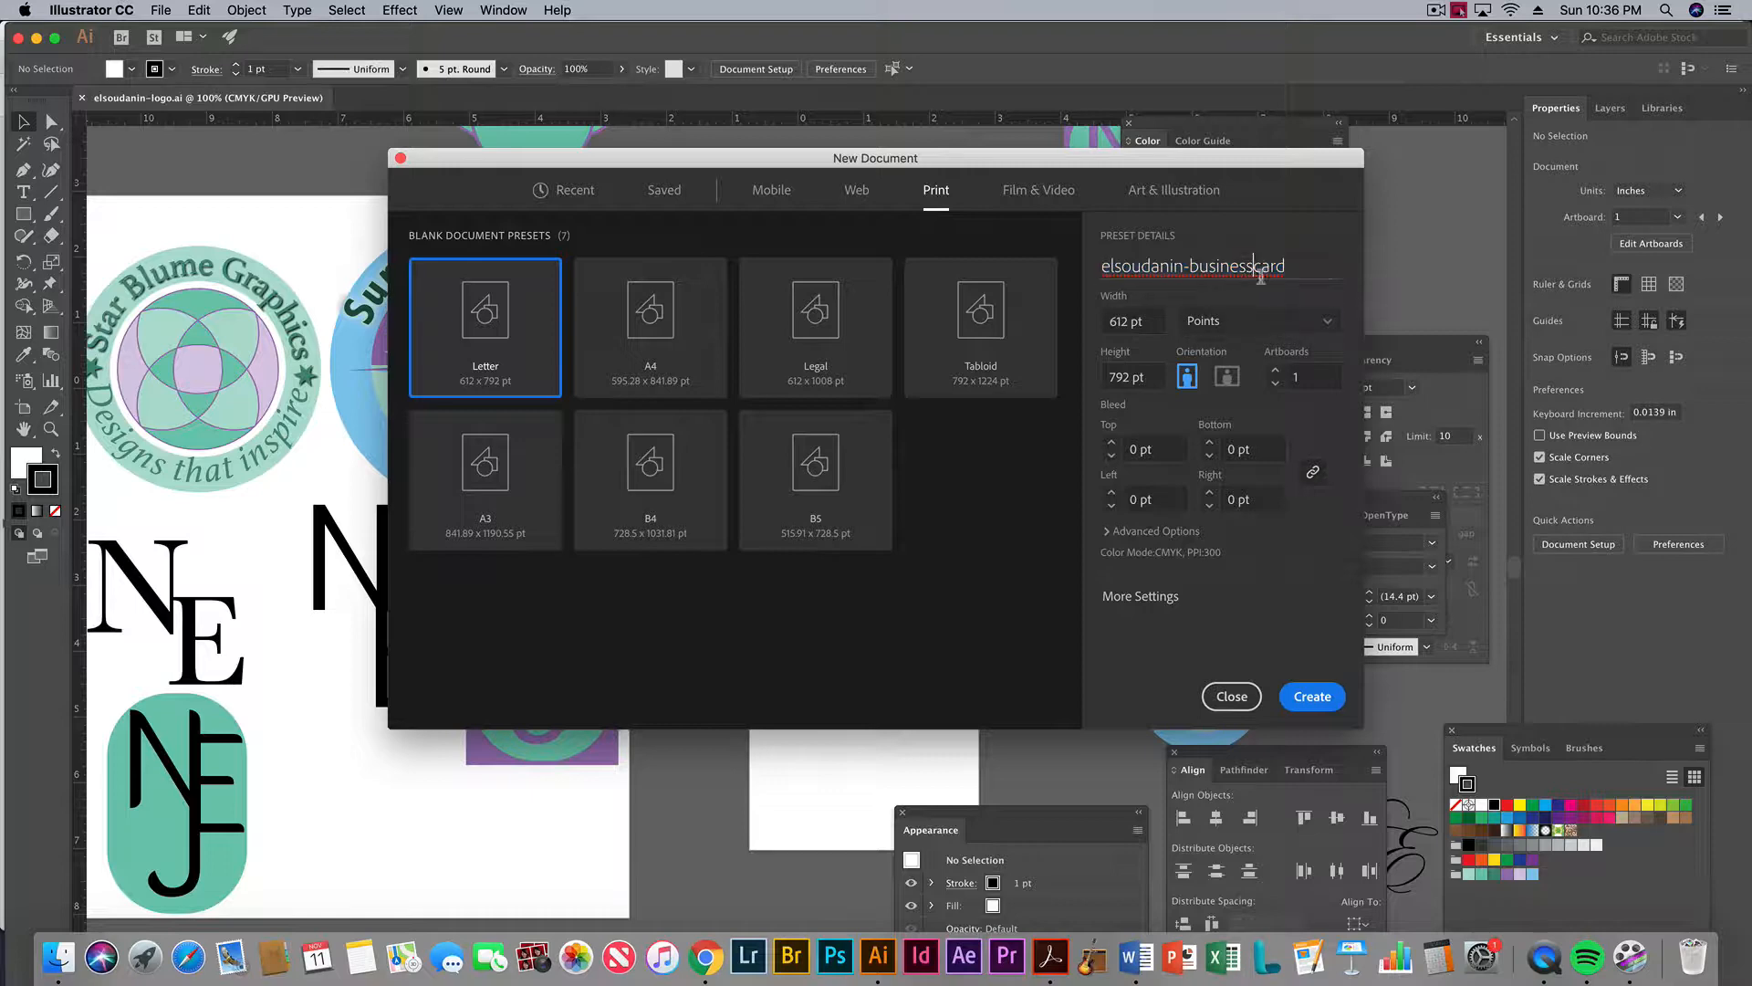
text(_)
Set the document units to inches and the bleed to 0.125 in on all sides, and create the document
click(1327, 324)
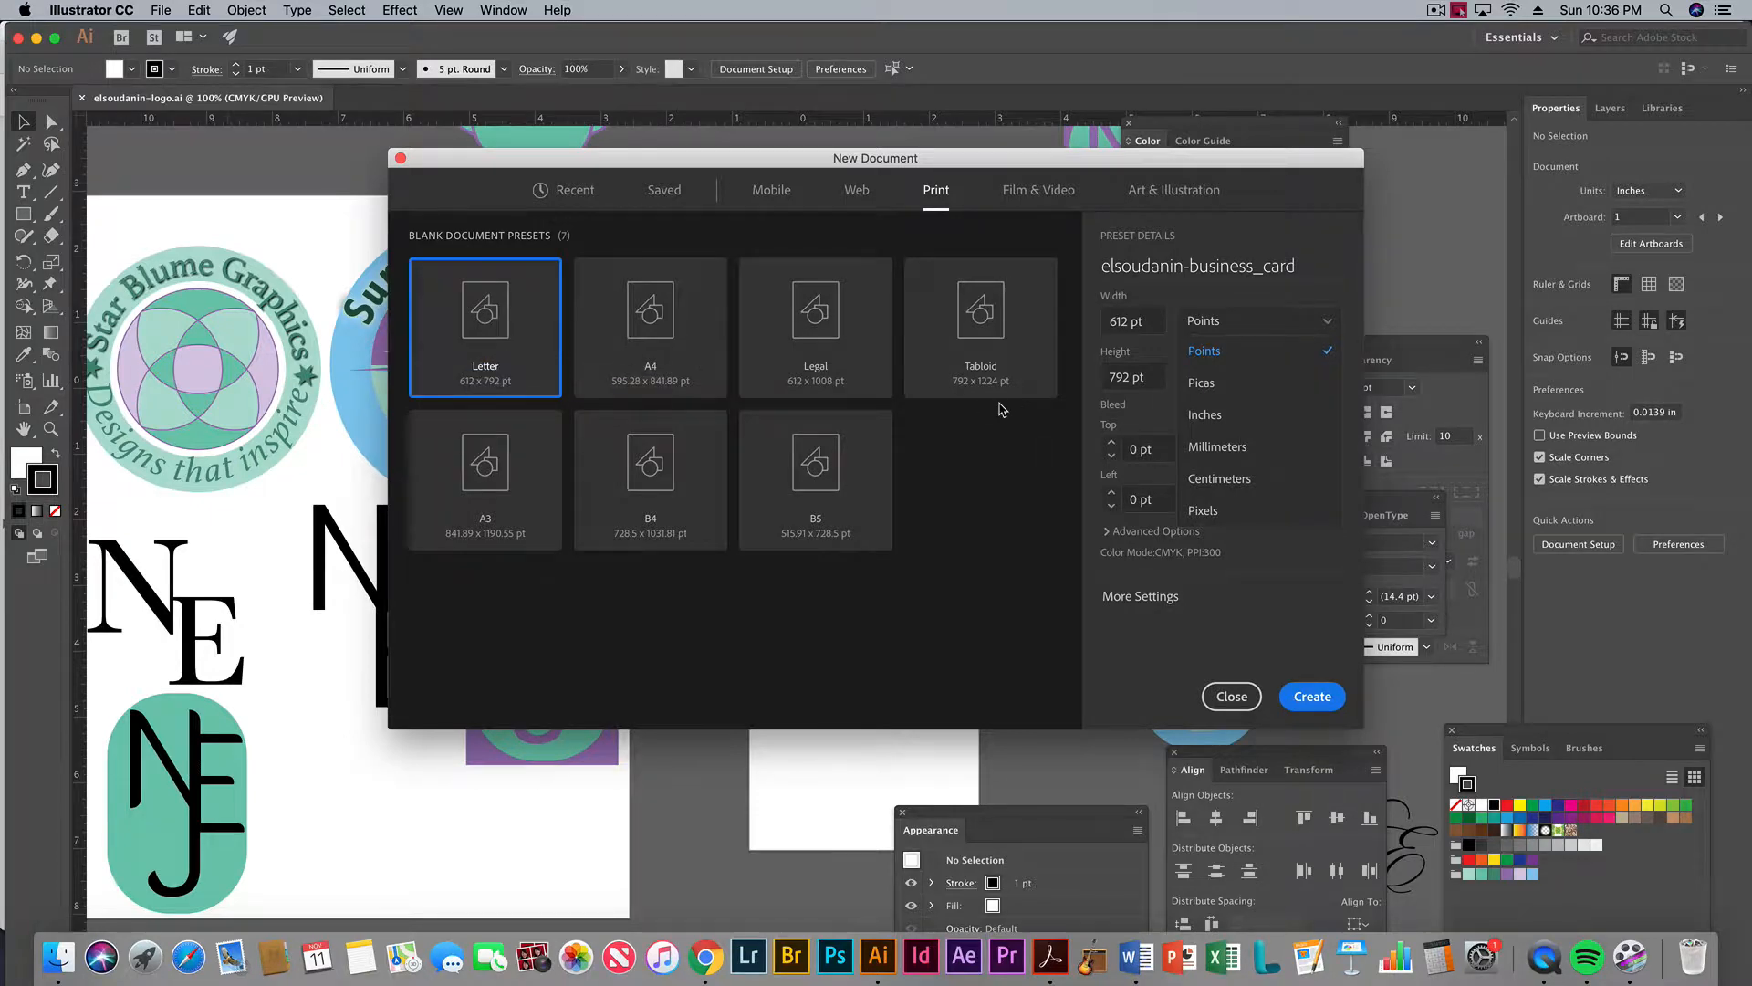
click(1204, 415)
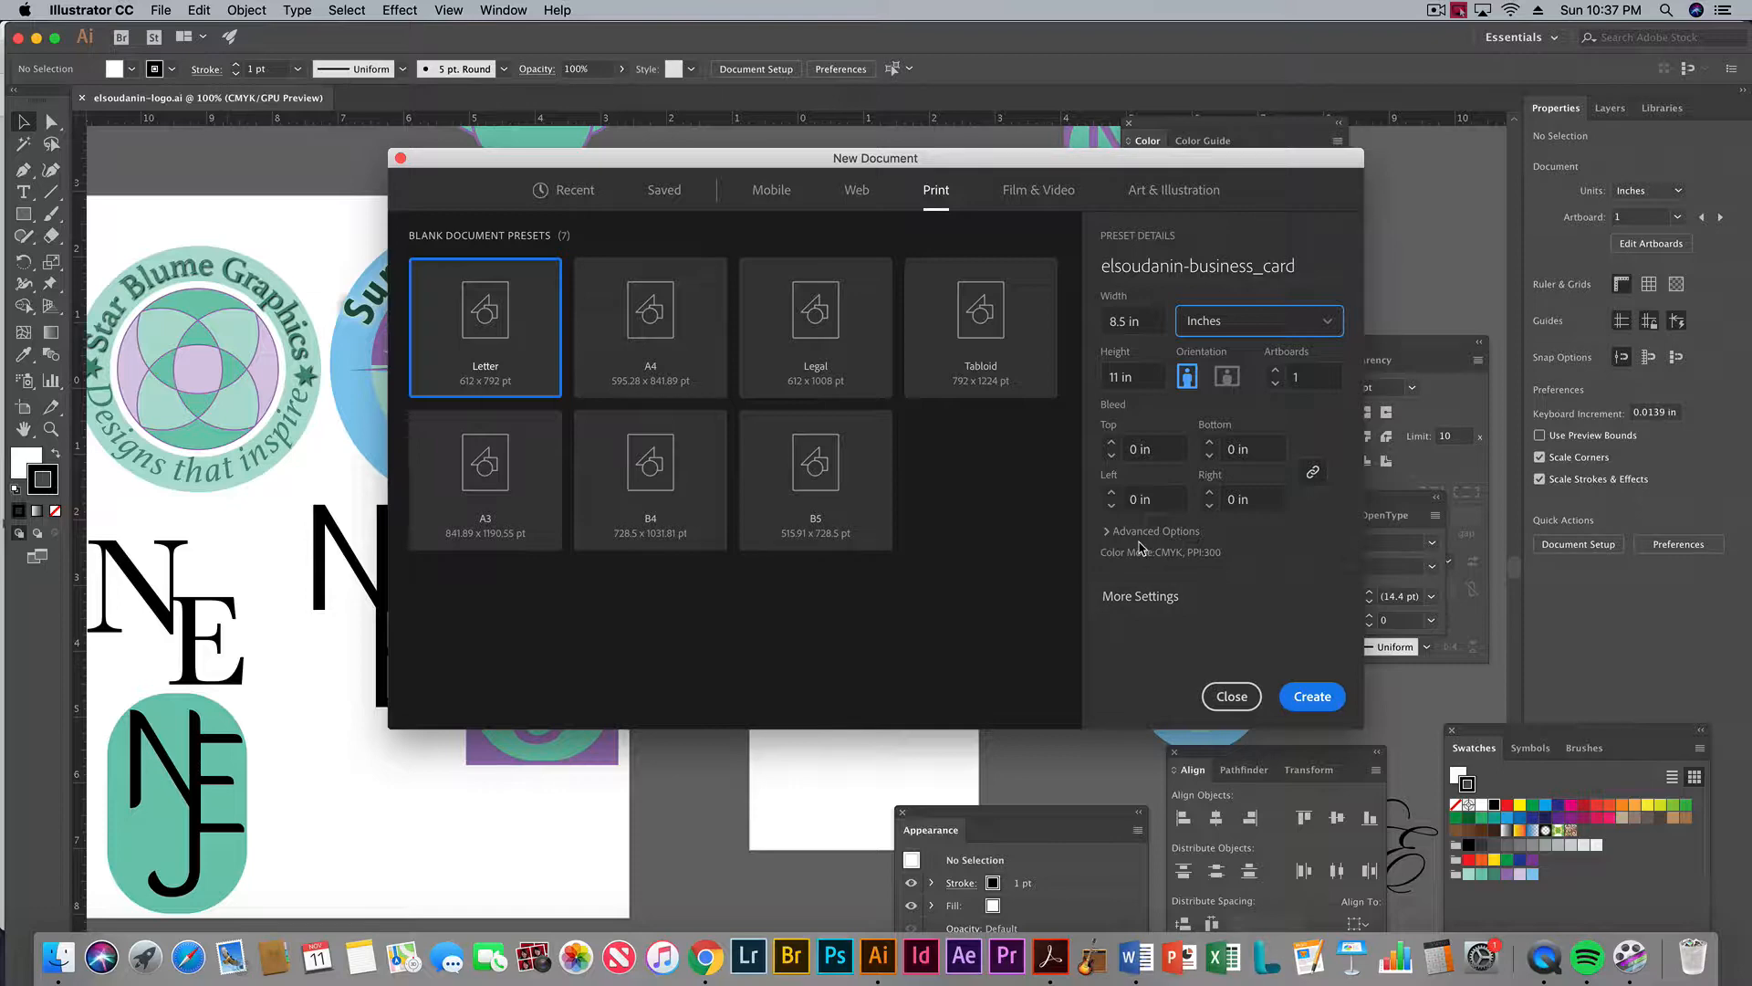
click(1157, 451)
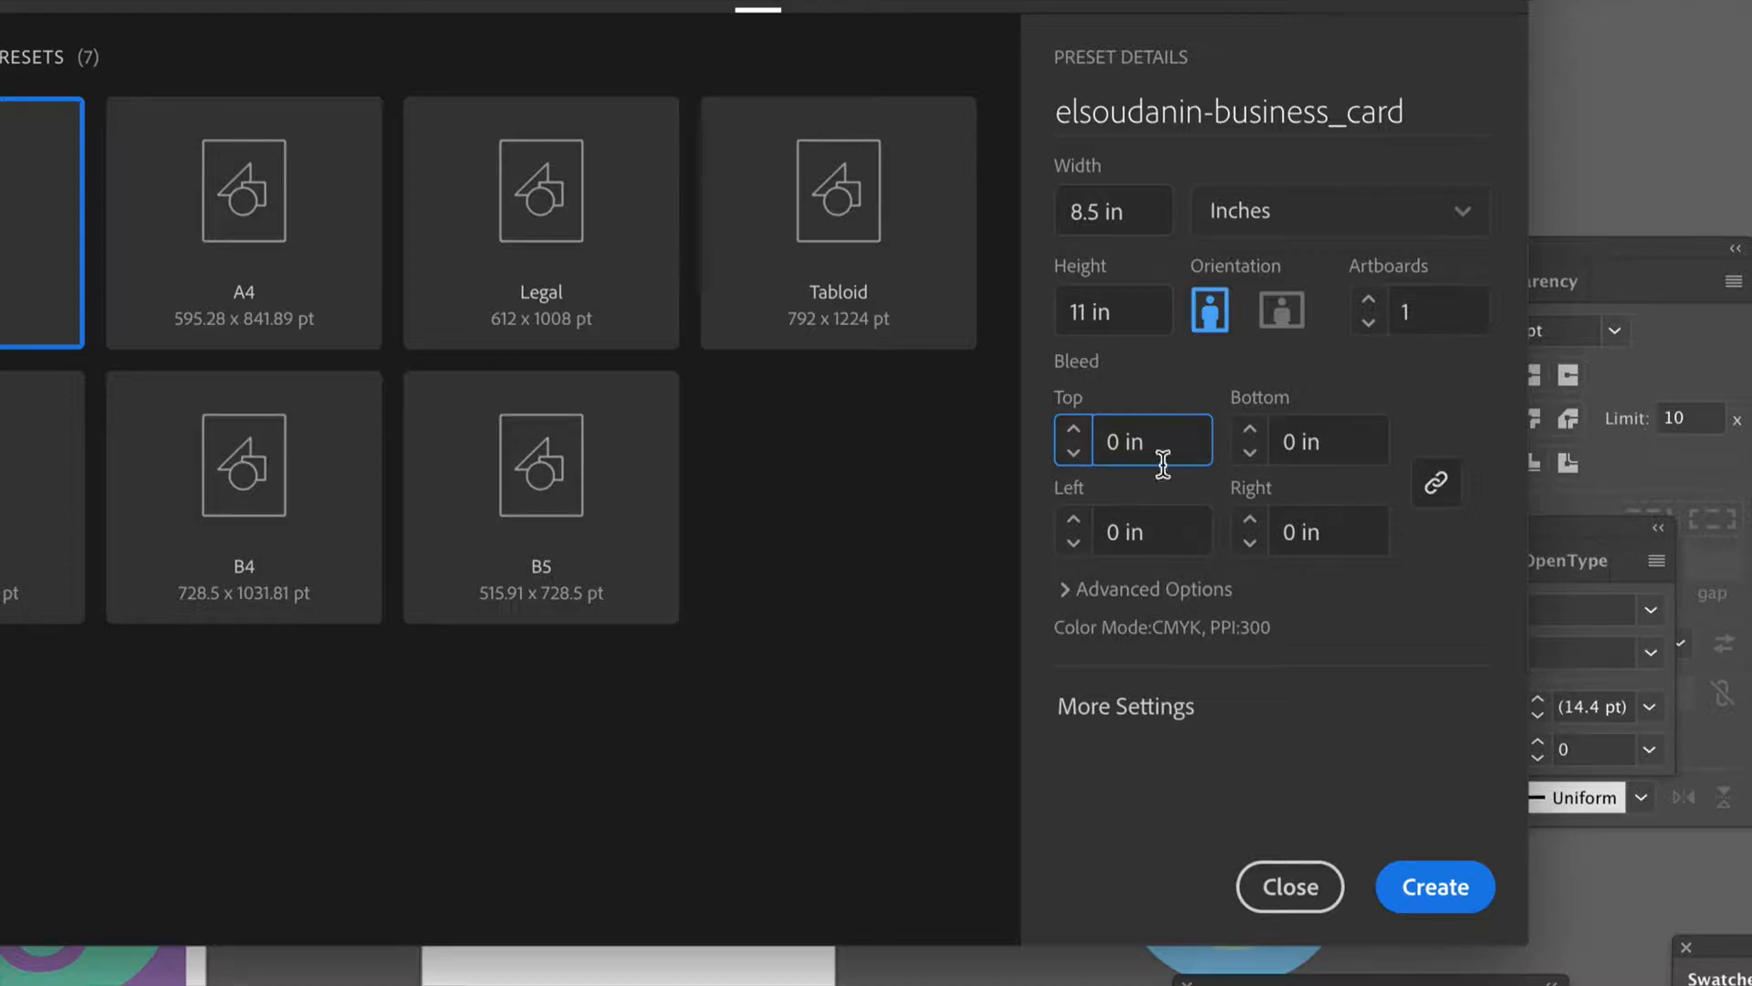
click(1074, 429)
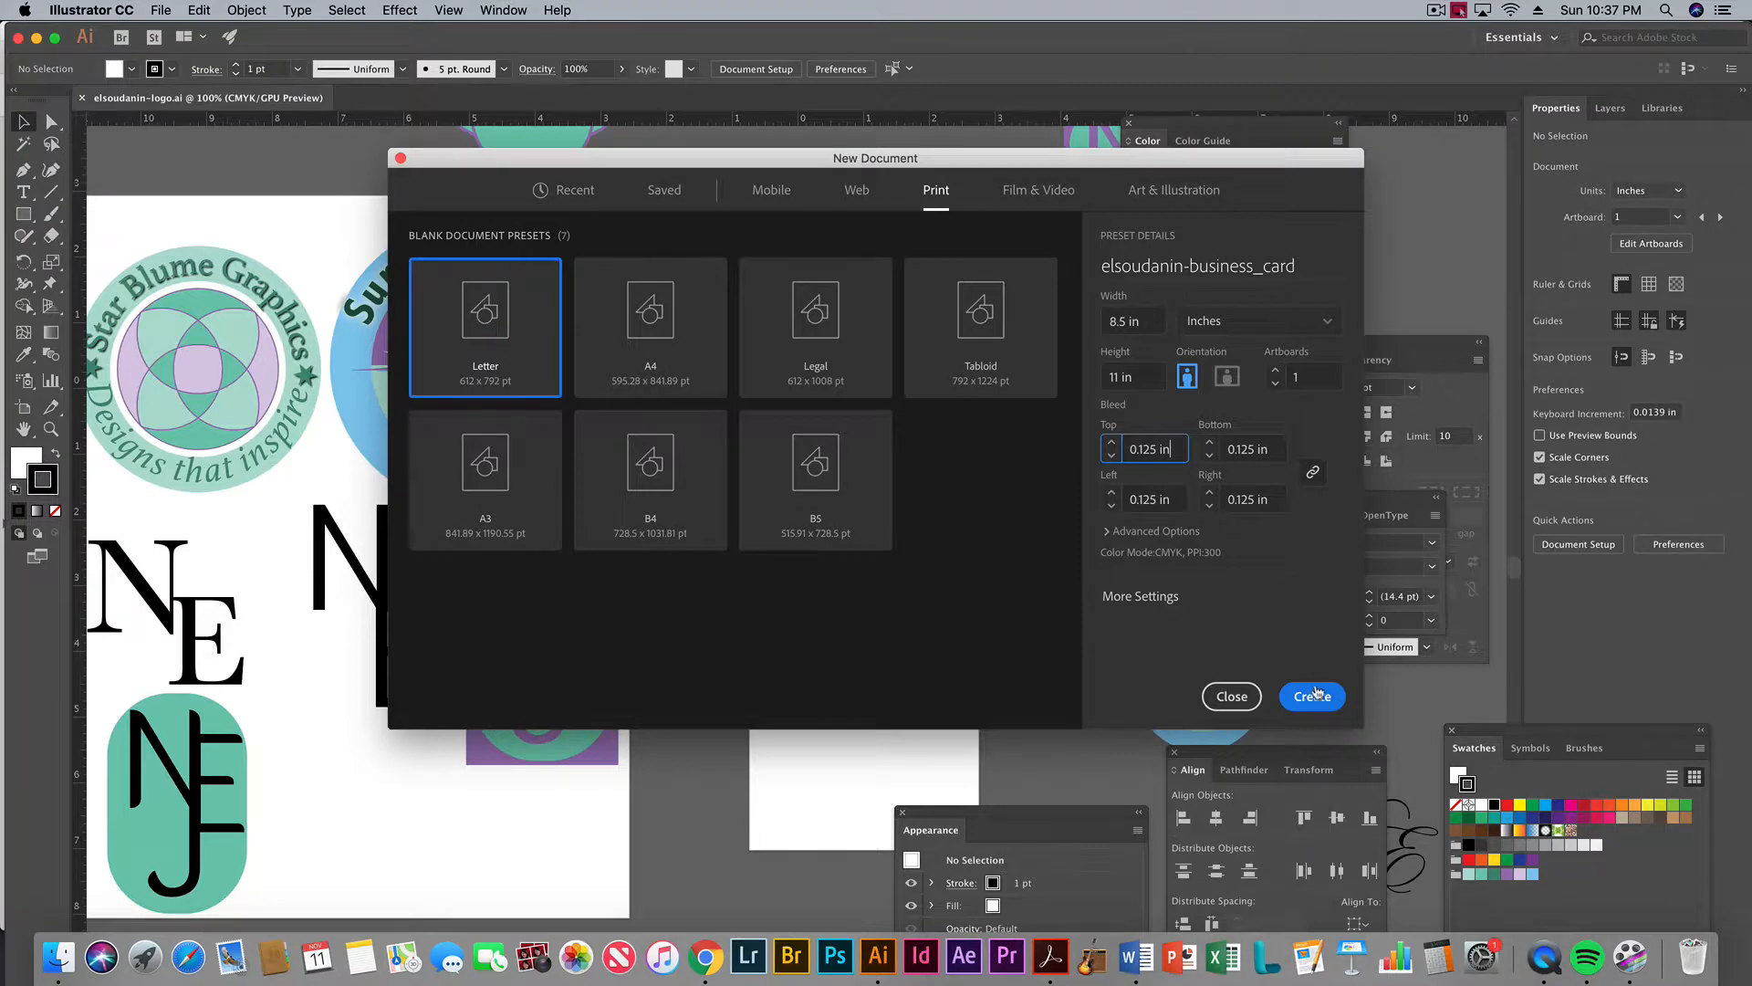
click(1330, 699)
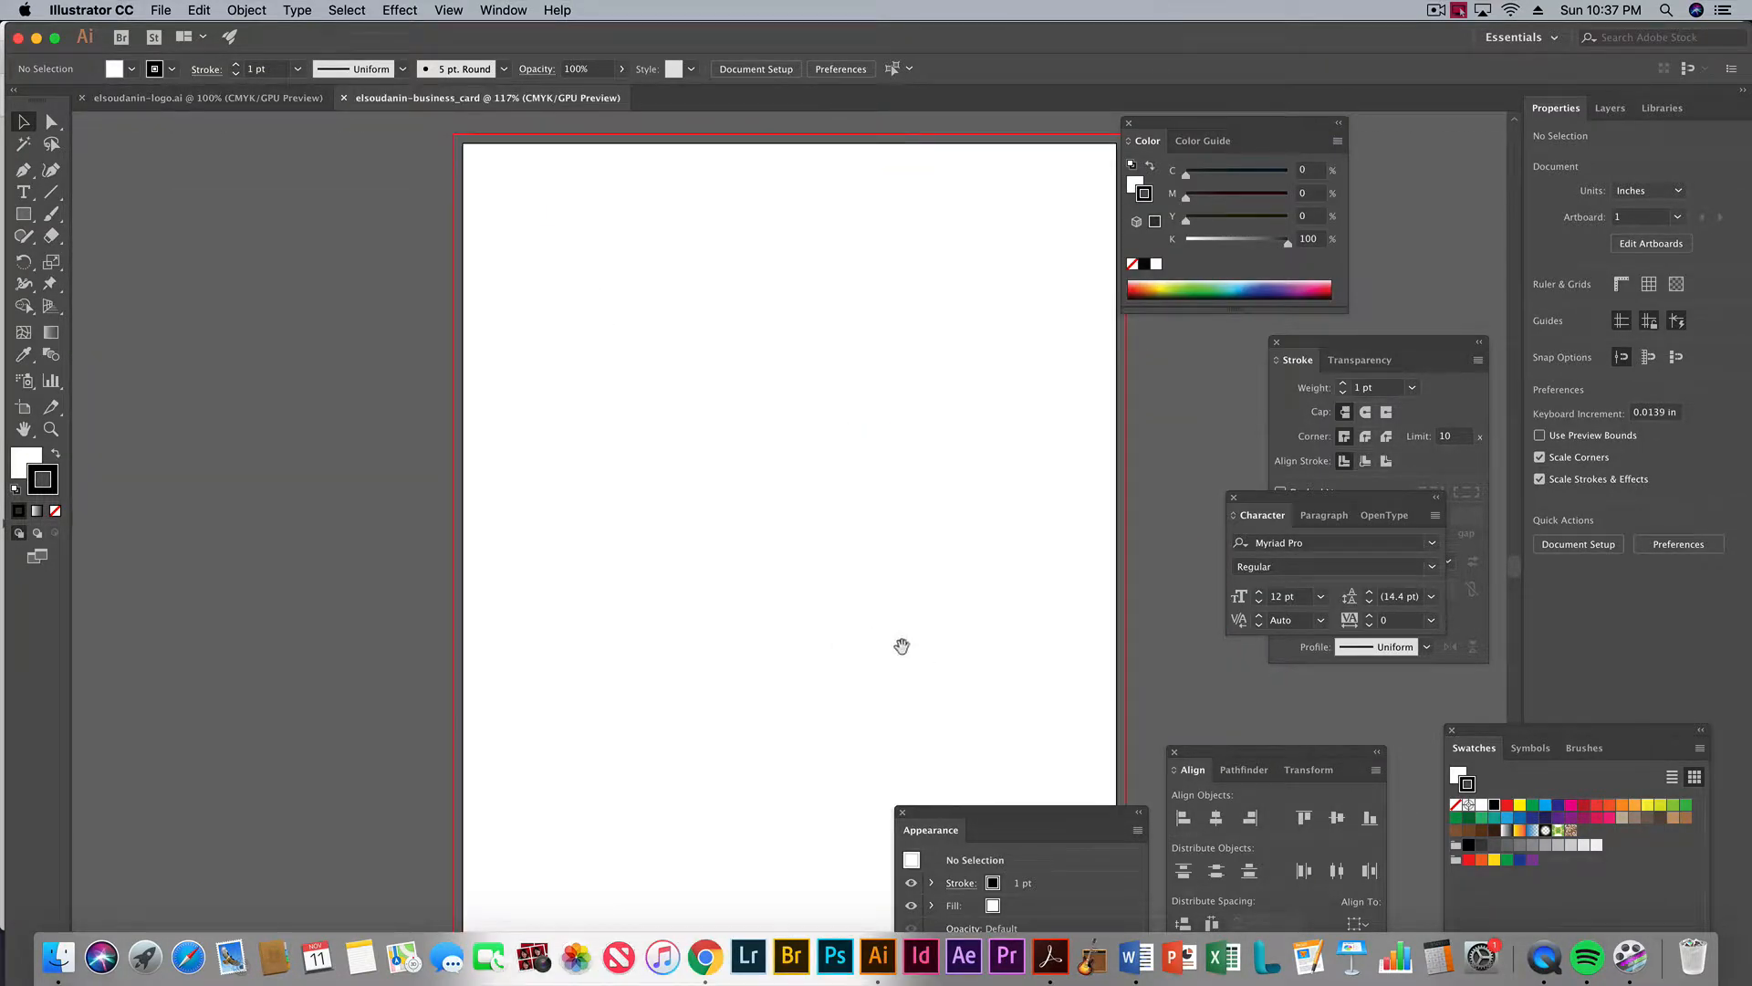
Reset the Essentials workspace to clear the floating panels around the blank page
drag(898, 644, 731, 618)
drag(1013, 806, 1133, 643)
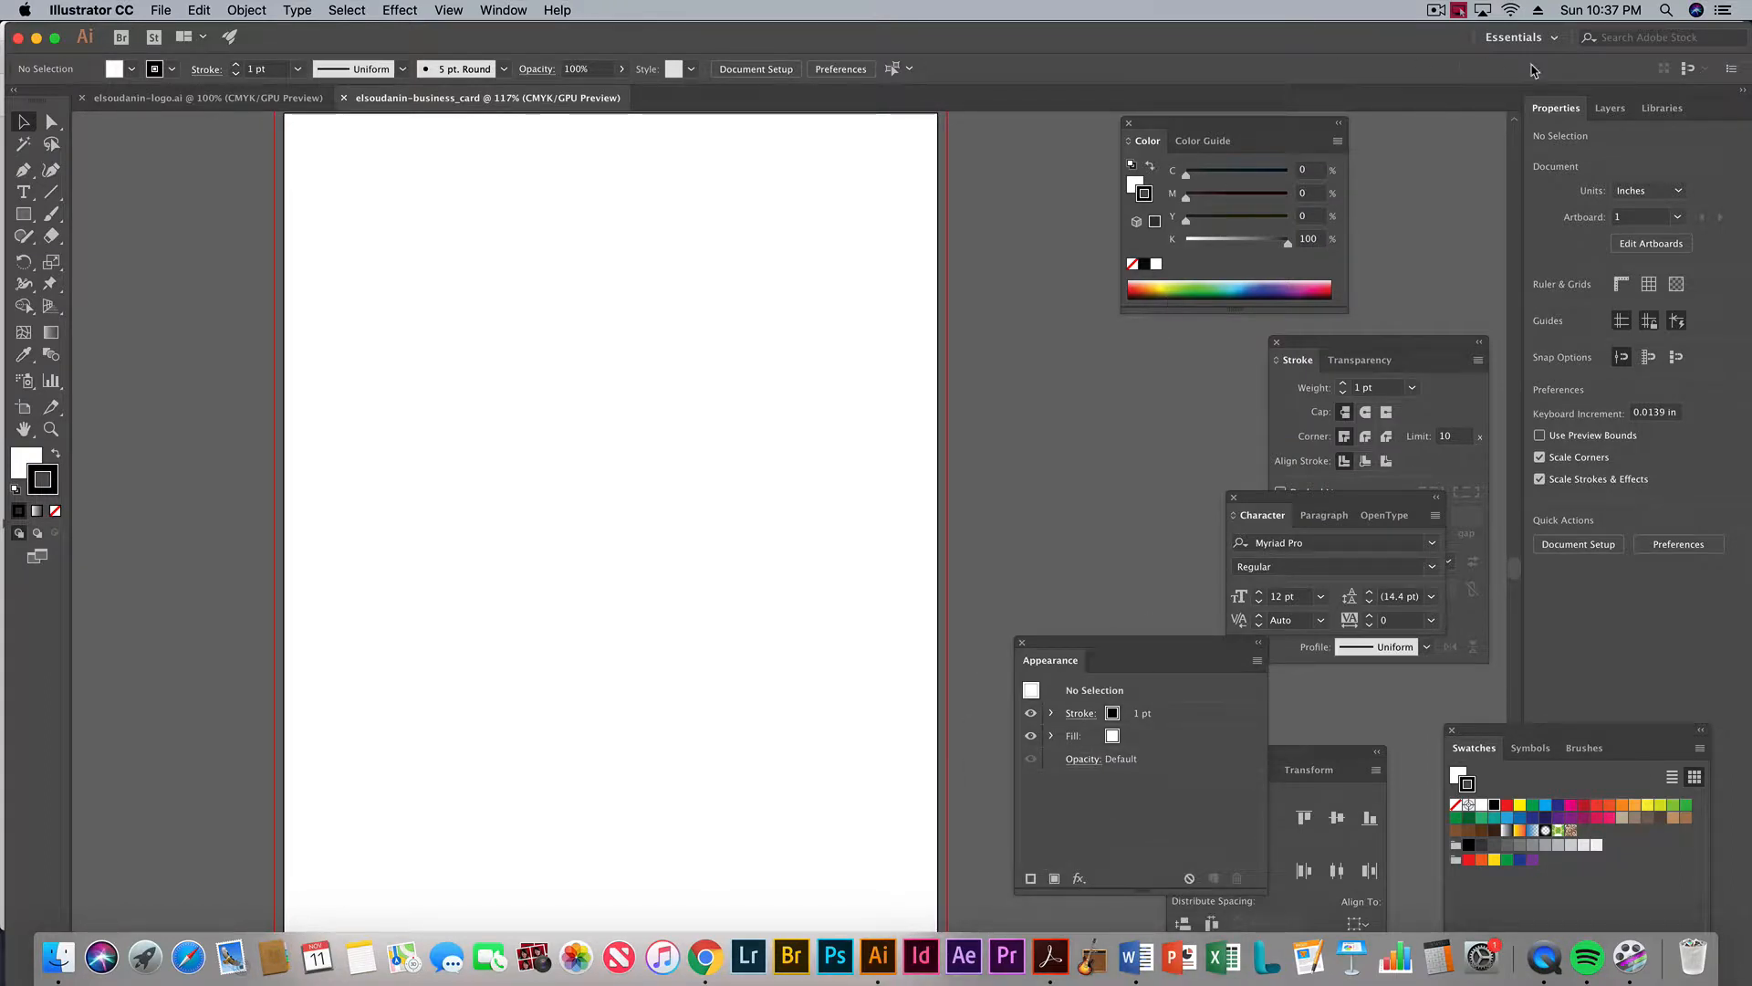
click(1551, 41)
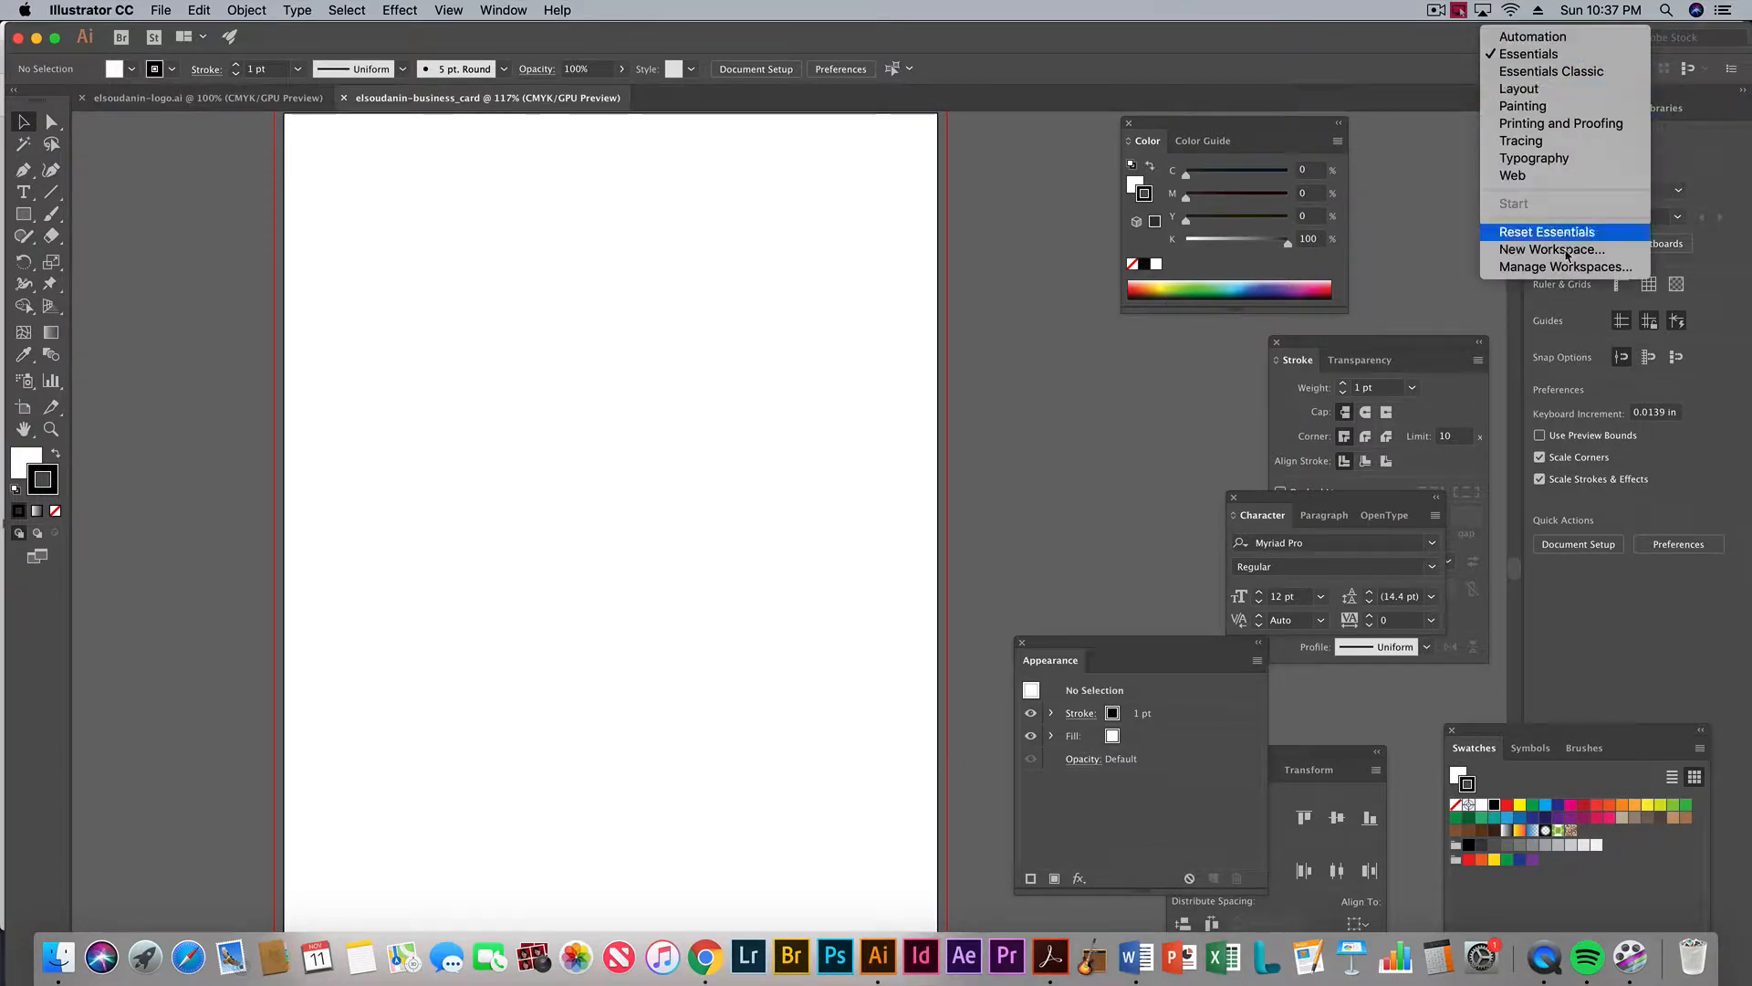
click(1544, 234)
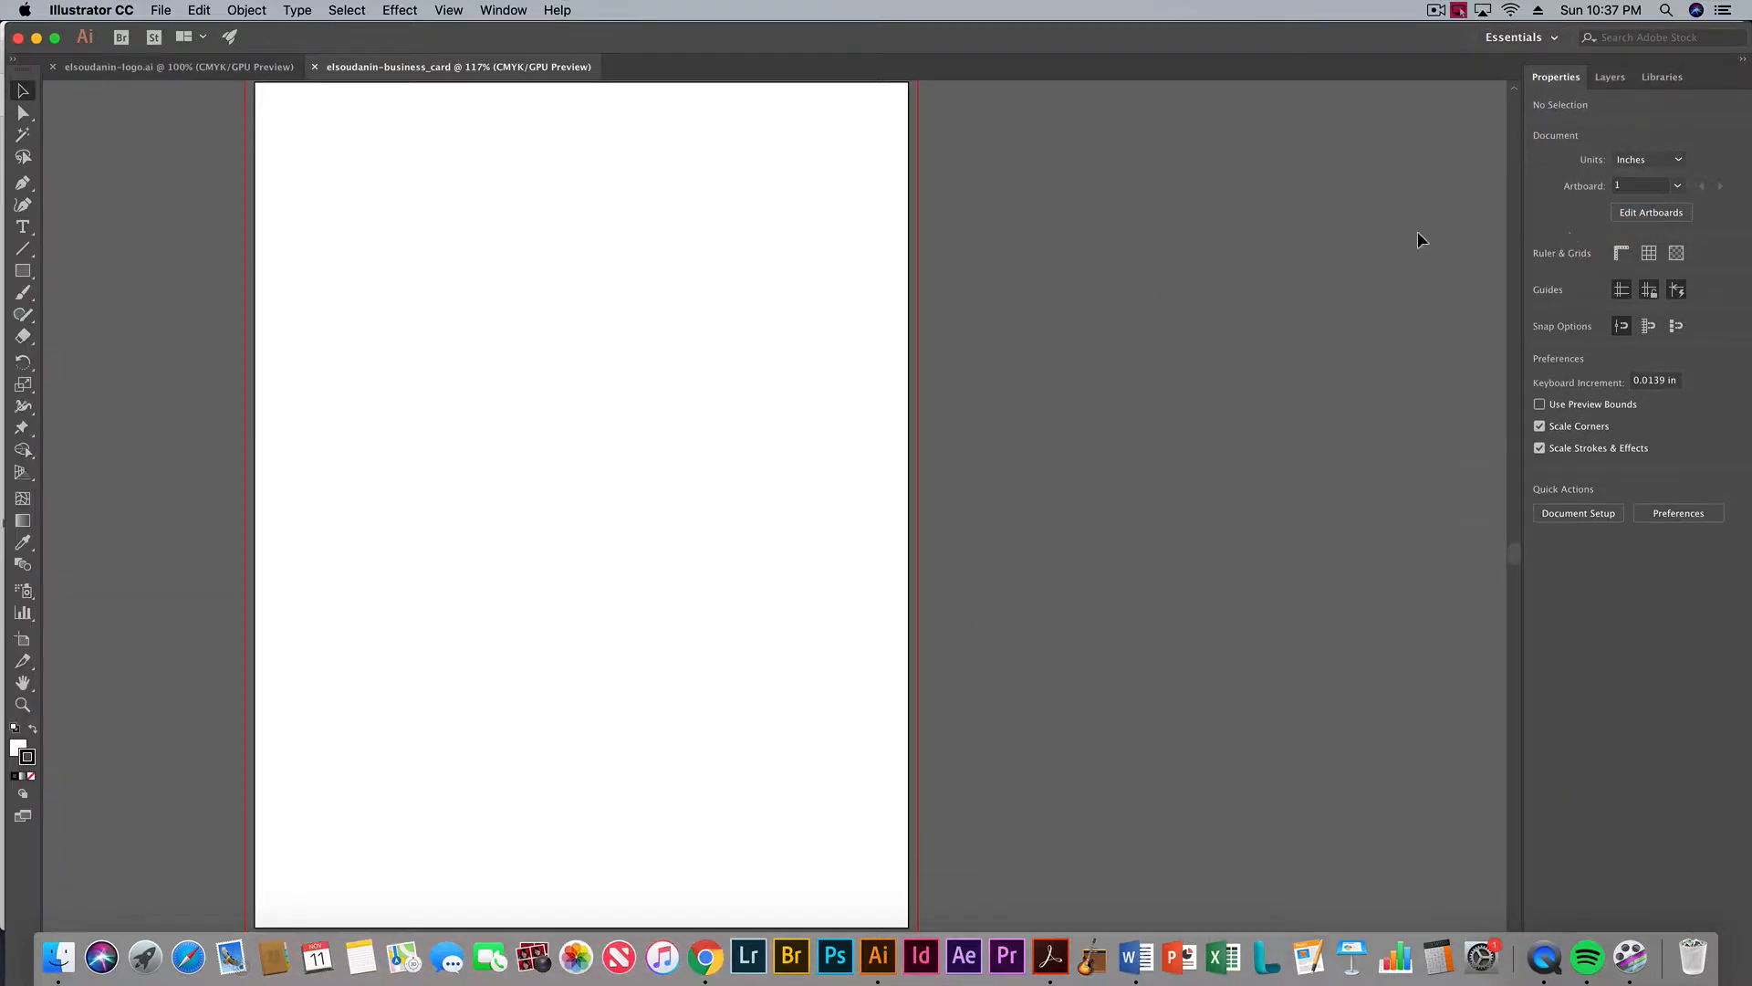
drag(544, 328, 771, 369)
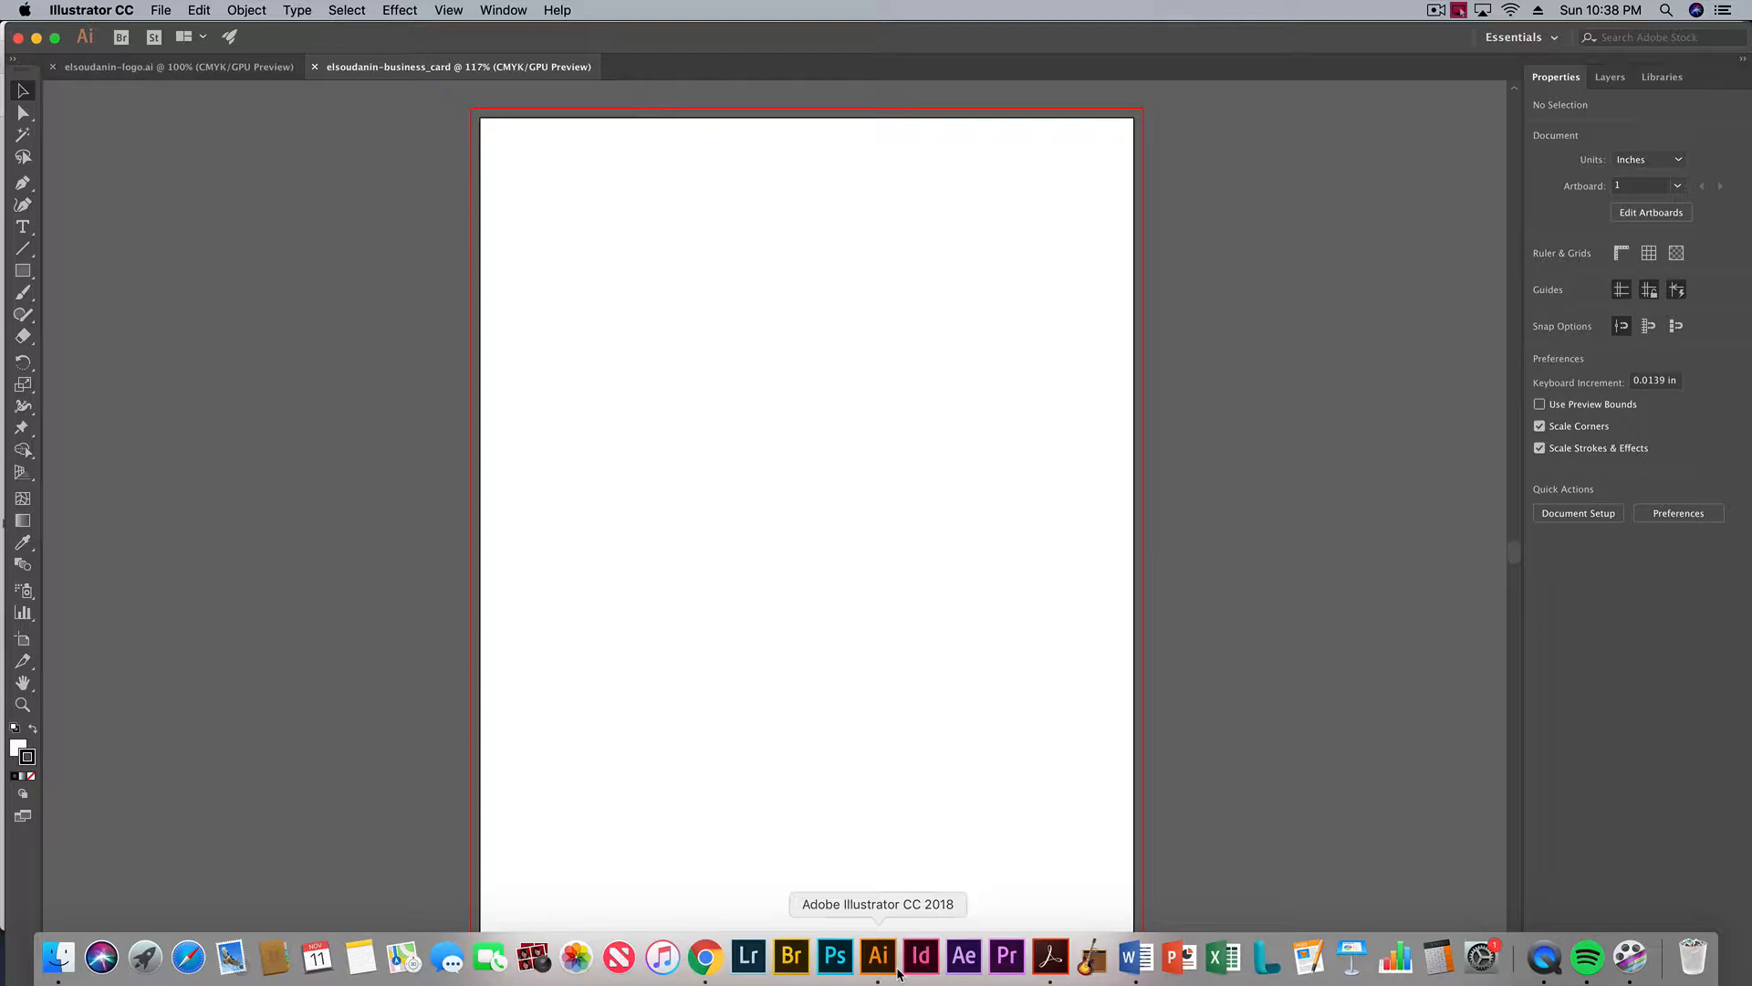
Look up the business card layout guidelines in Logo_Biz_Card_Guide.pdf in Acrobat, and return to Illustrator
click(1050, 956)
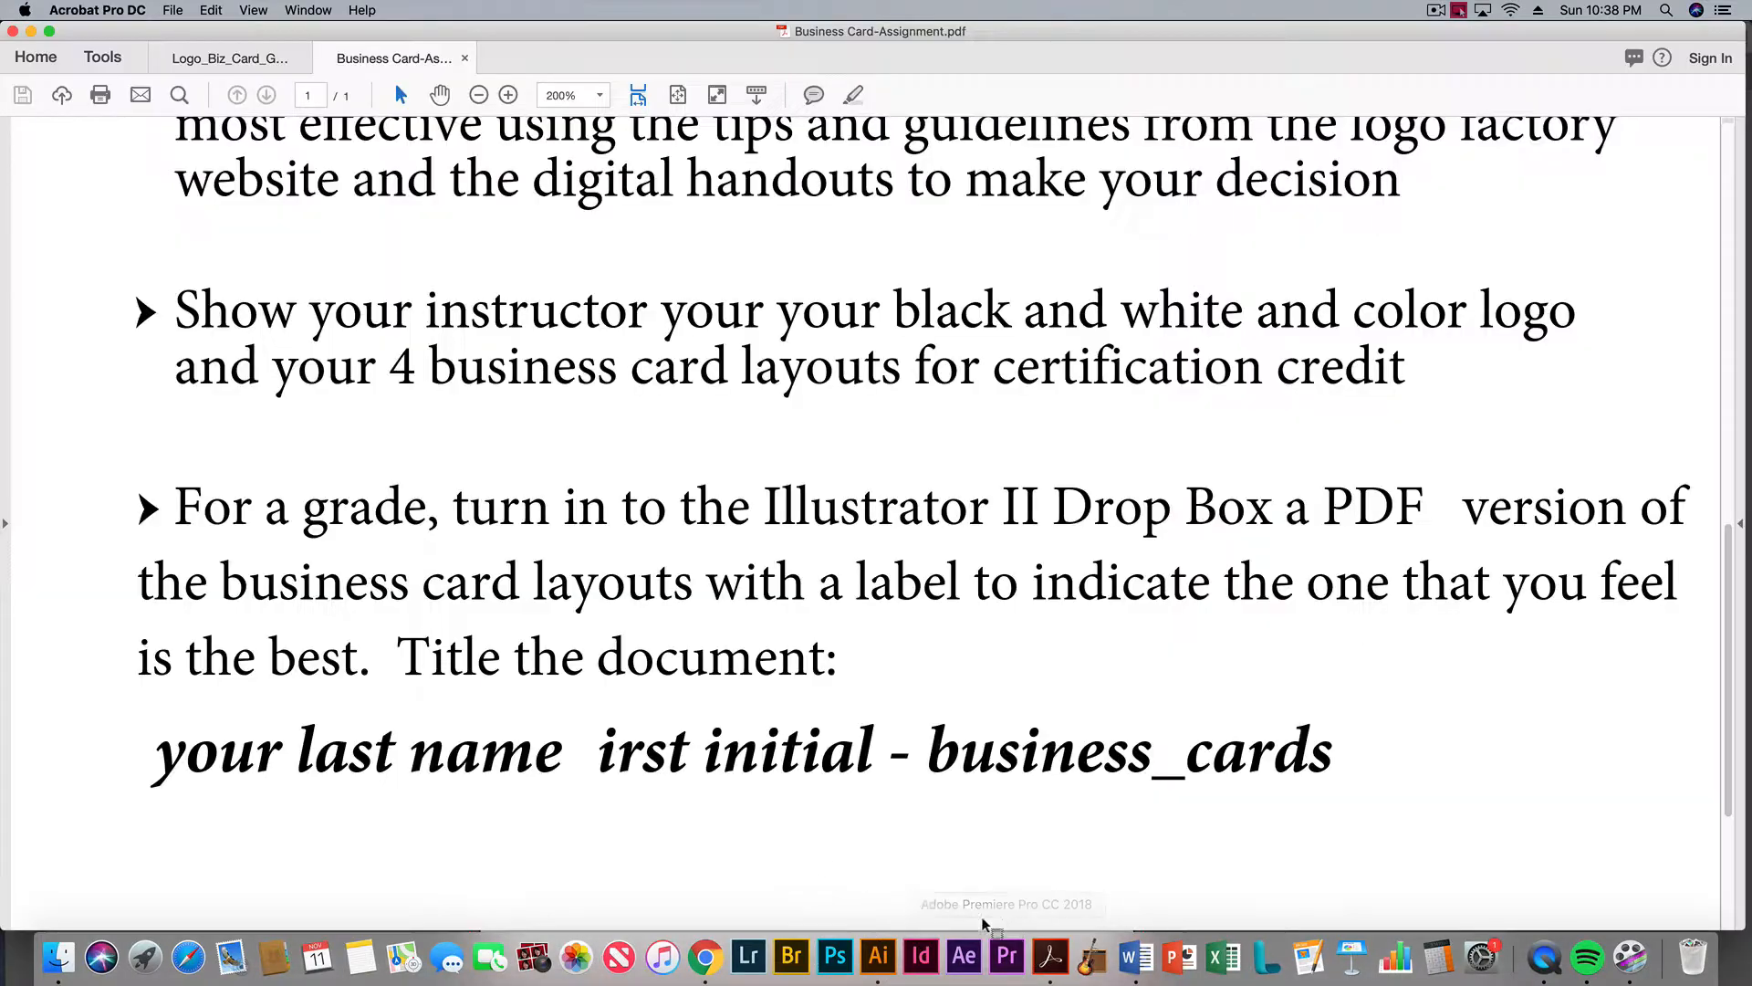
click(239, 61)
drag(1726, 183, 1729, 584)
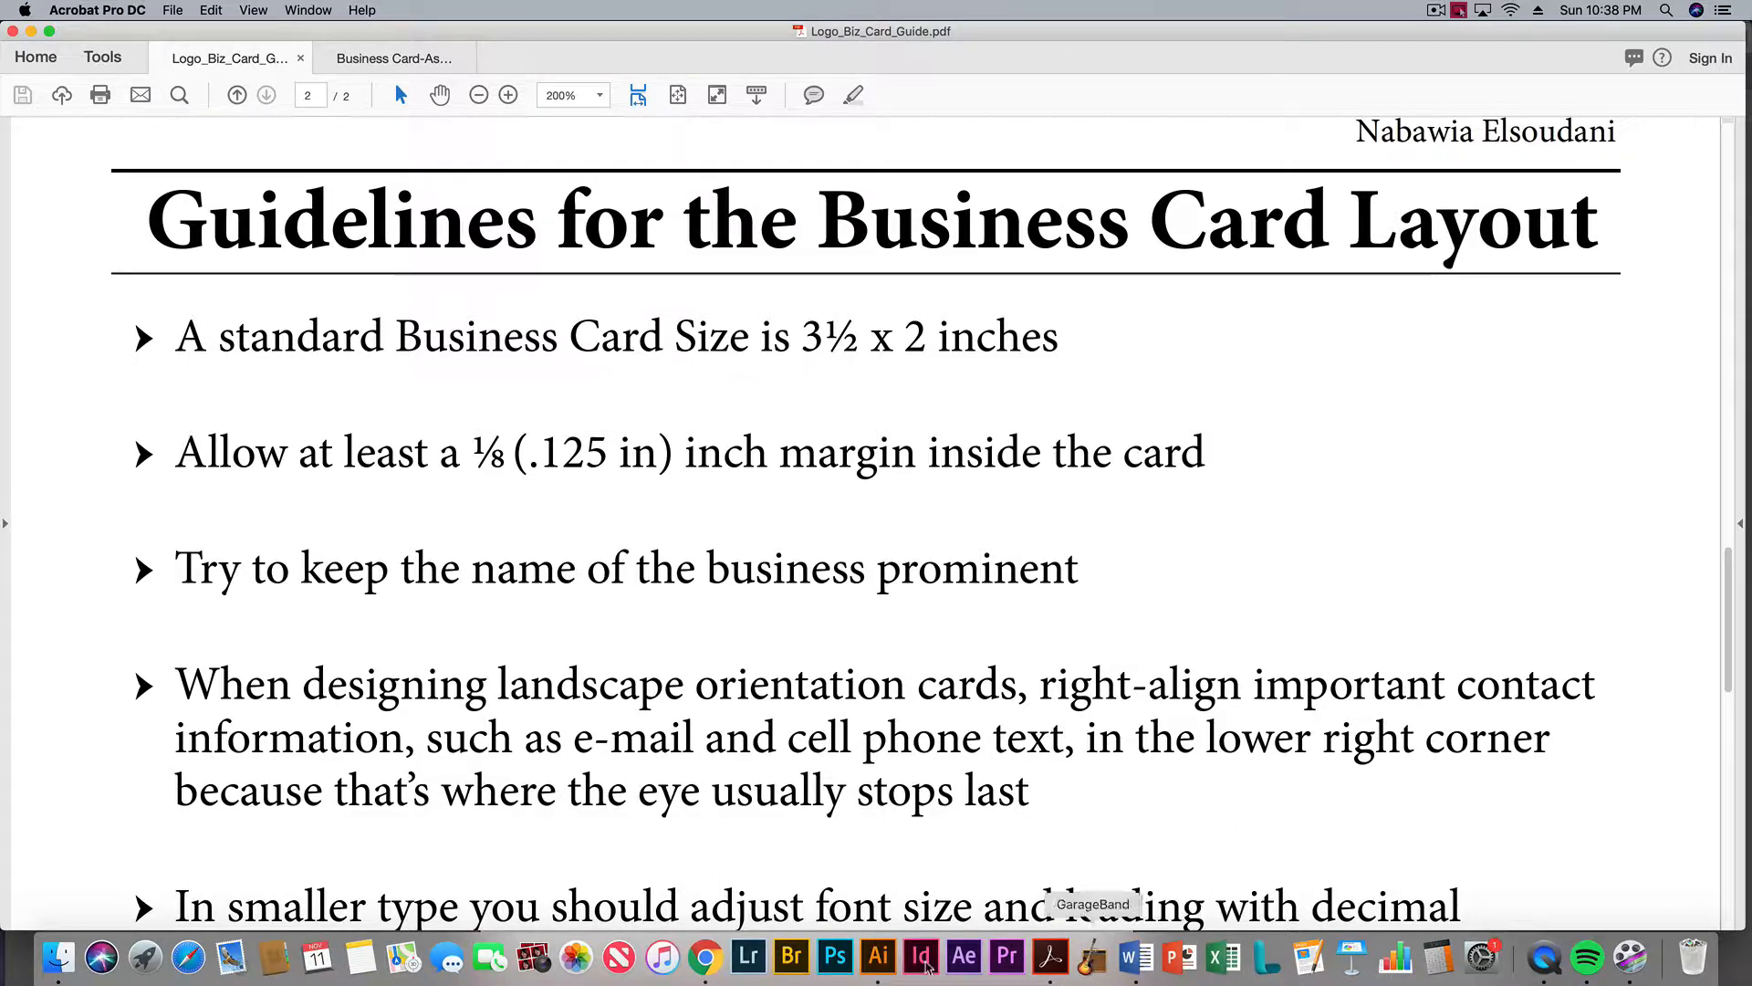
click(876, 958)
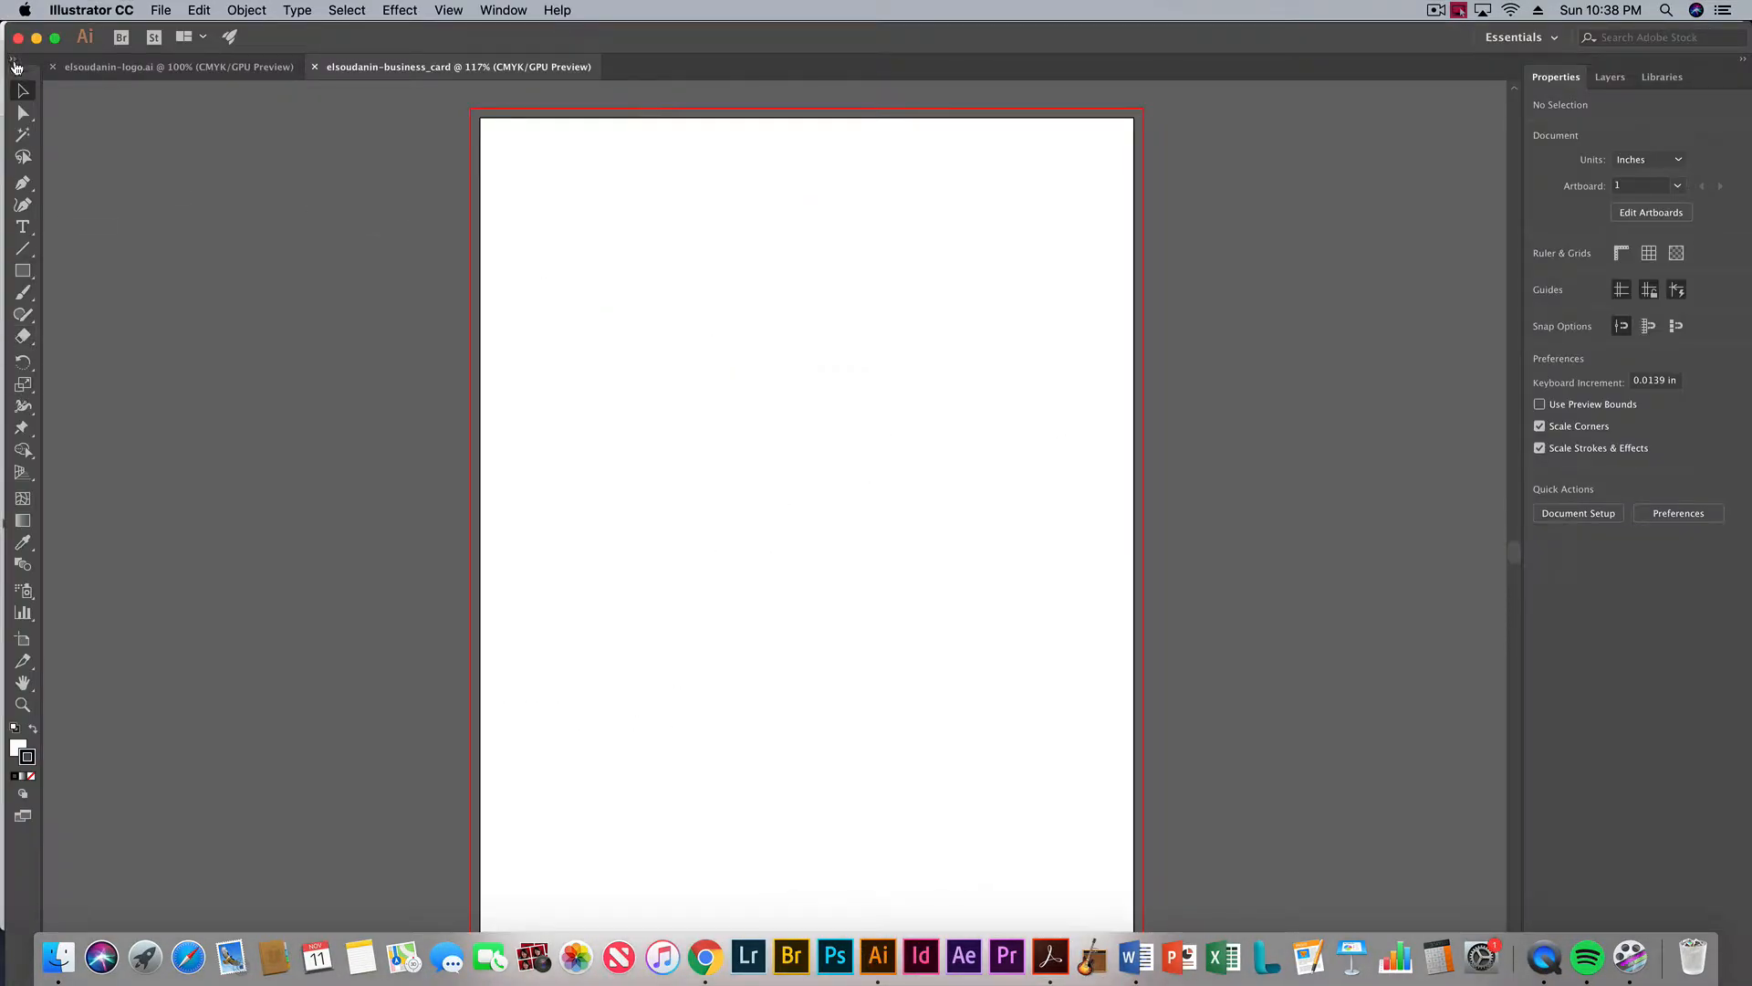
Draw a second artboard about 2.78 by 1.59 in to the left of the Letter artboard and dismiss the multi-selection tip
click(9, 59)
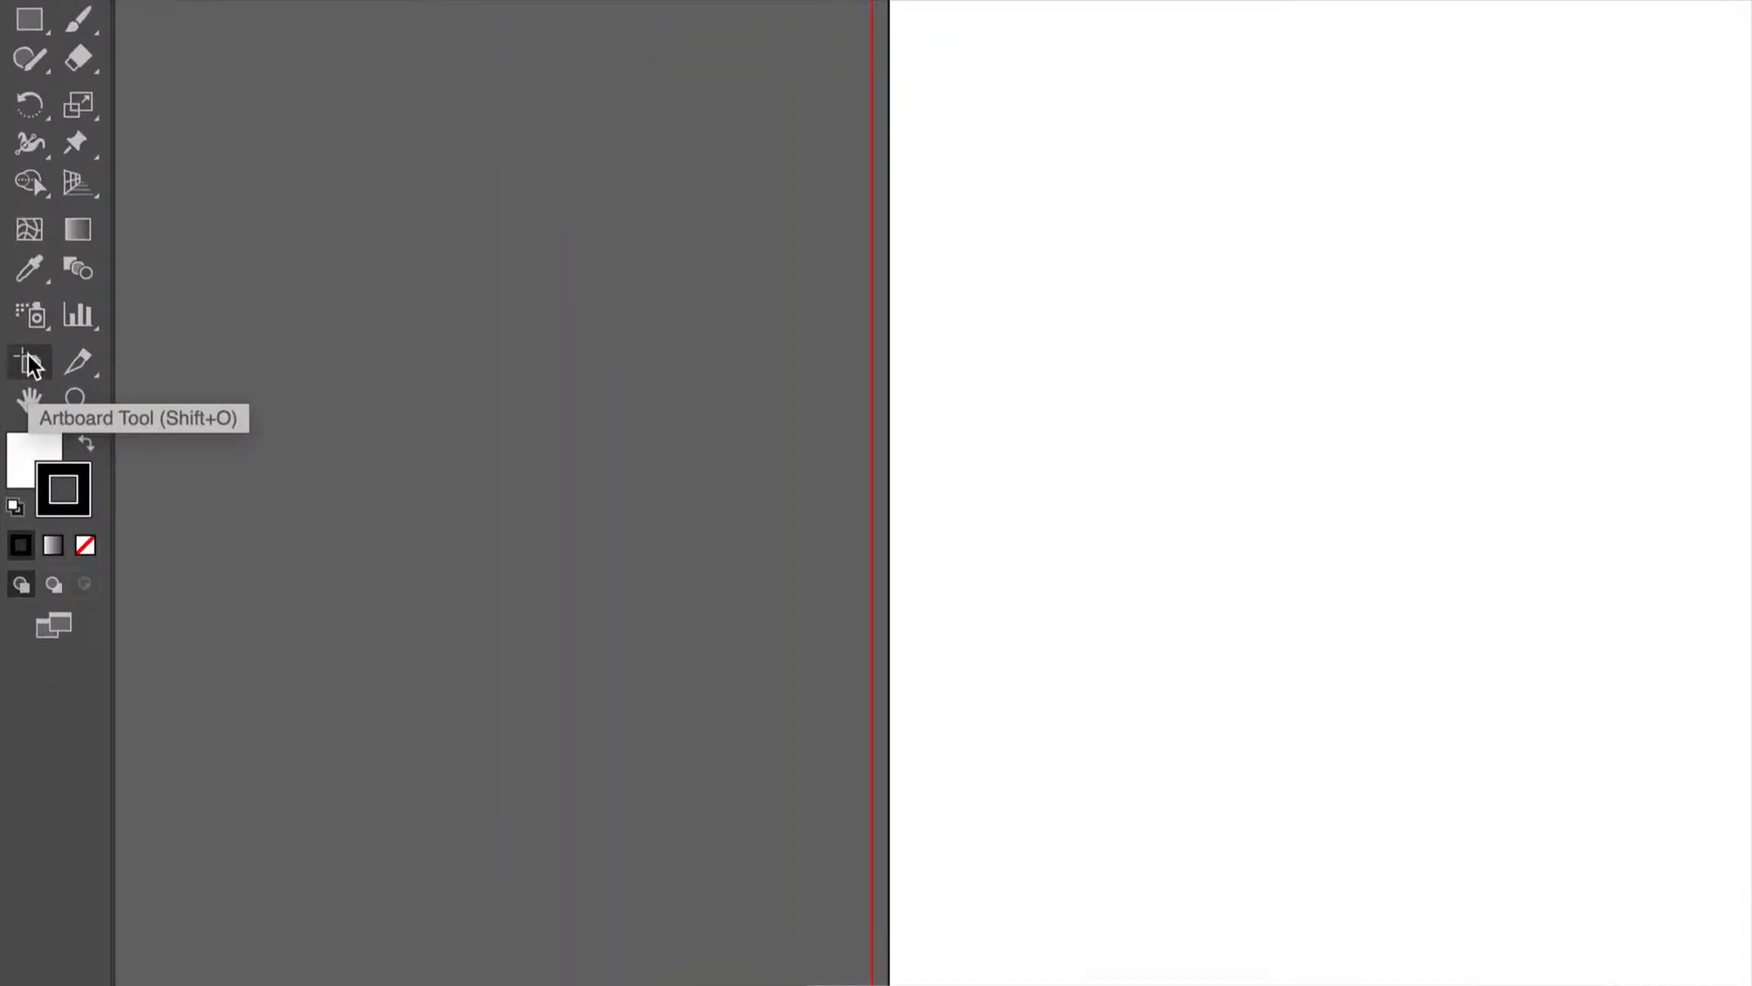
click(27, 366)
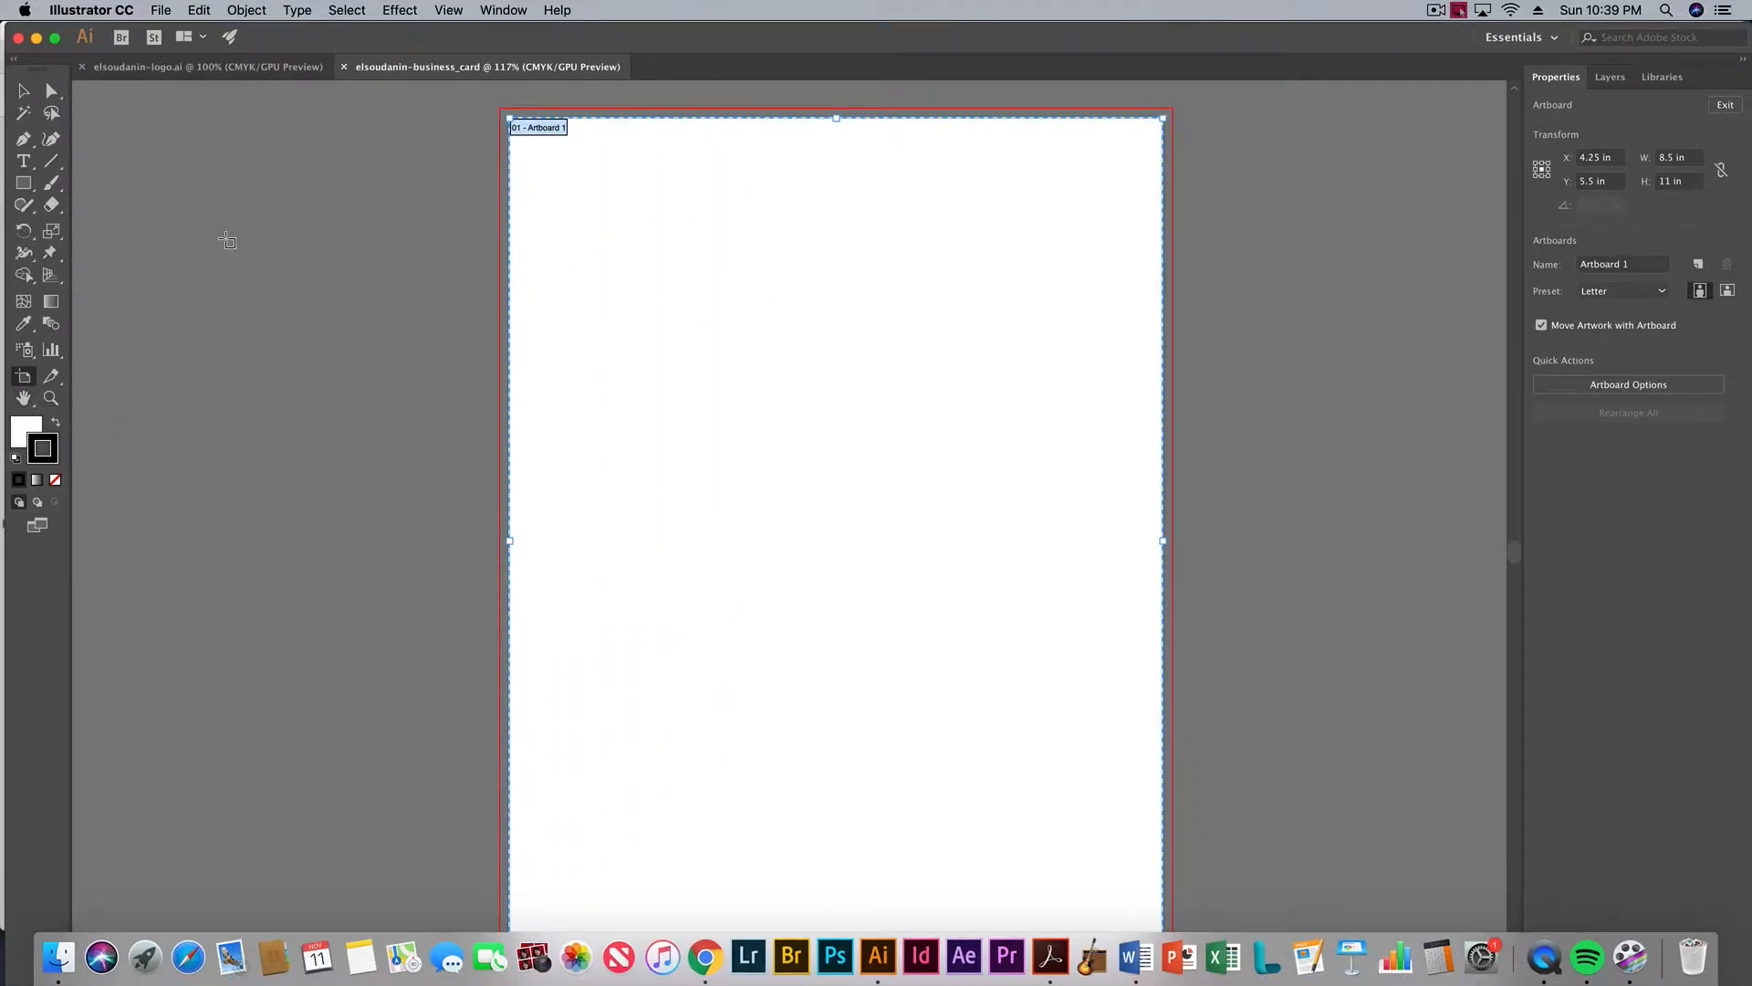
drag(219, 178, 434, 302)
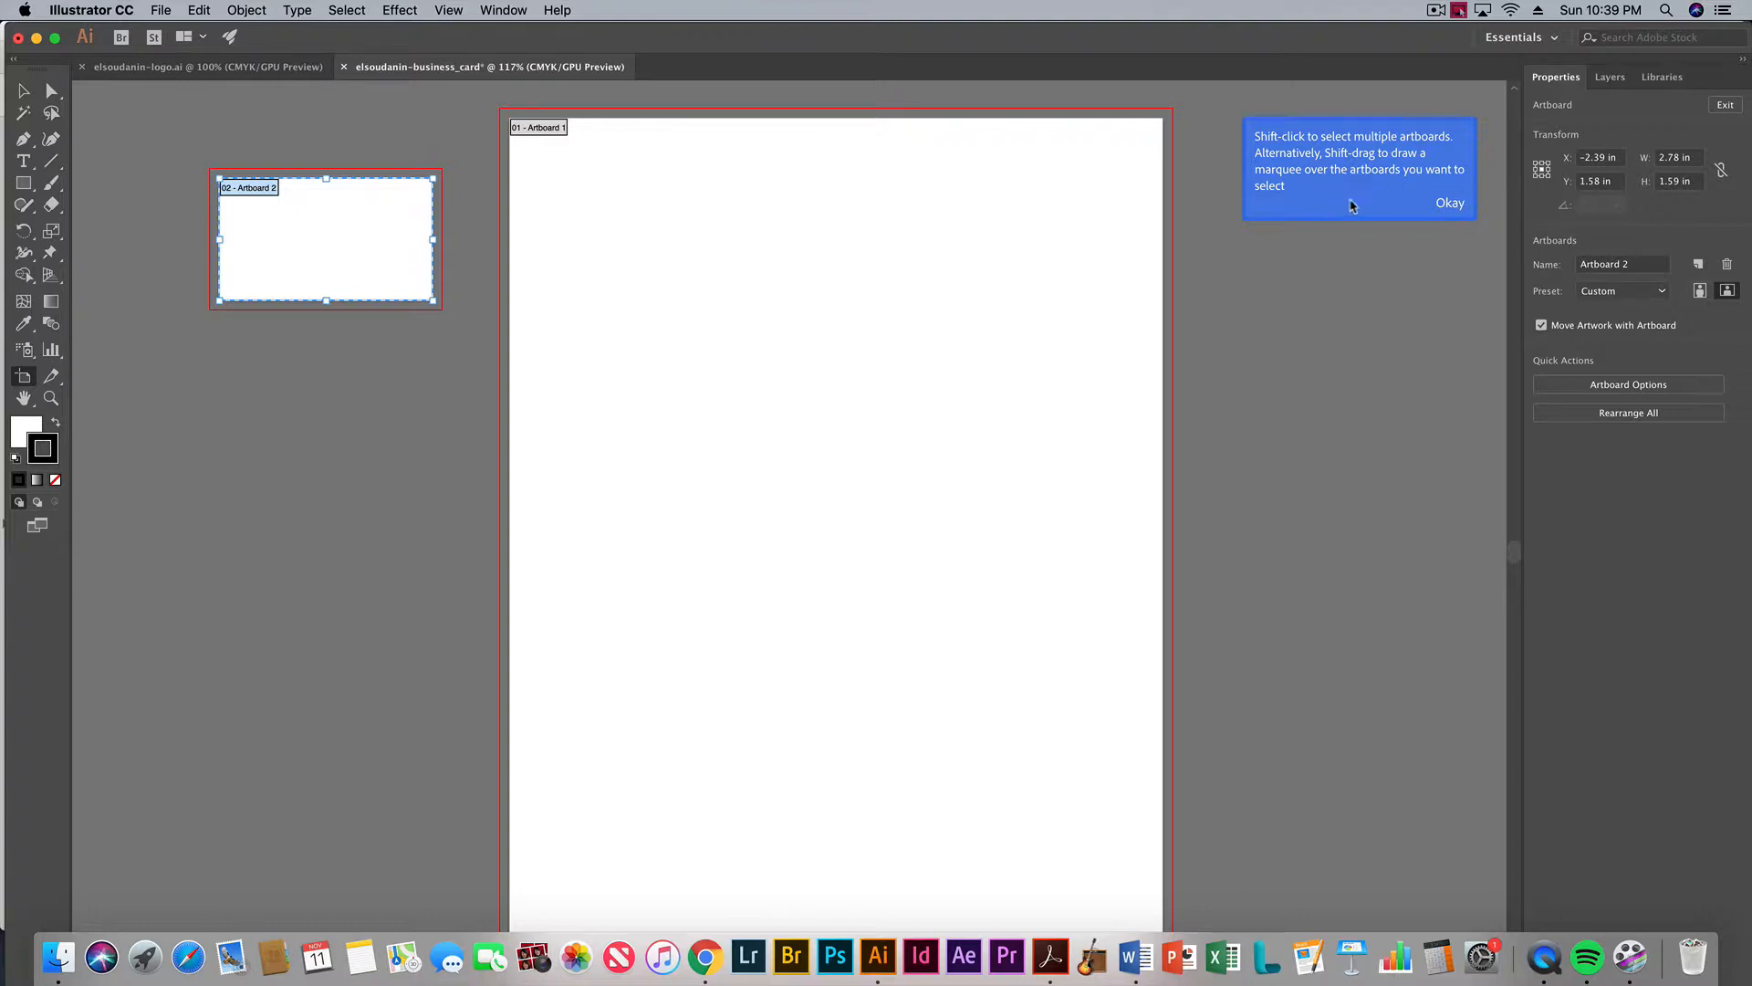
click(1447, 202)
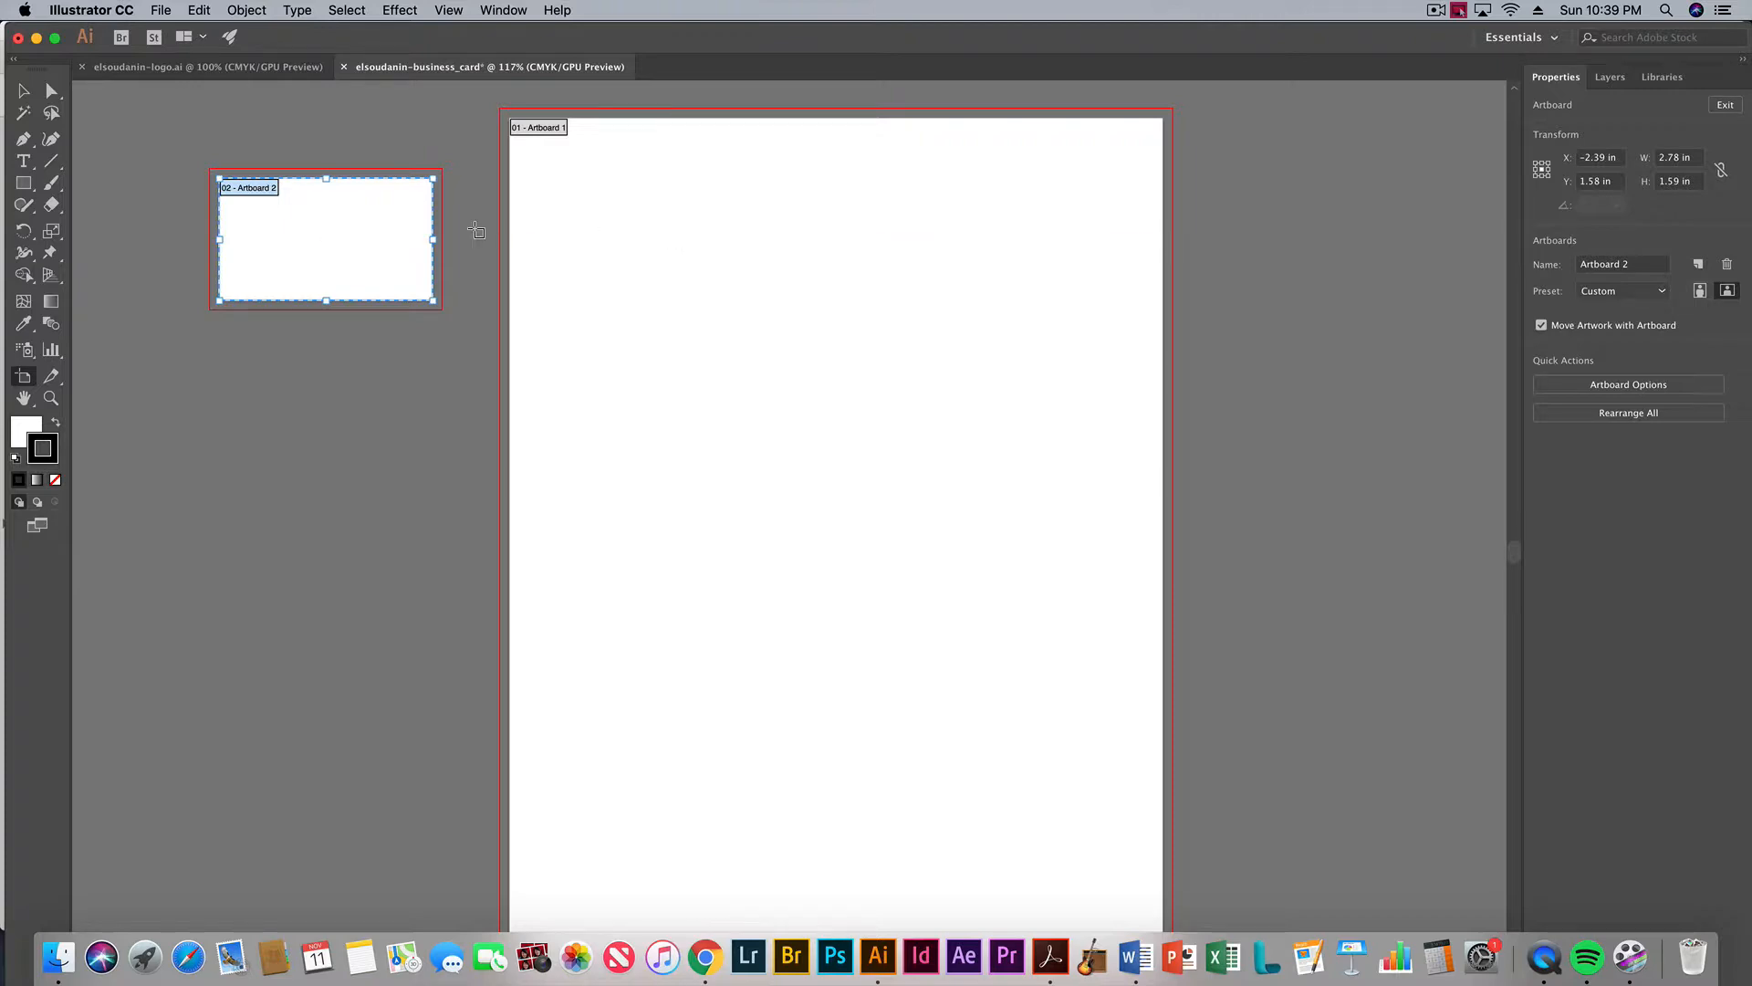
Check the standard card size in the Acrobat guide, and set the small artboard in Illustrator to 3.5 in wide and 2 in high
click(1050, 958)
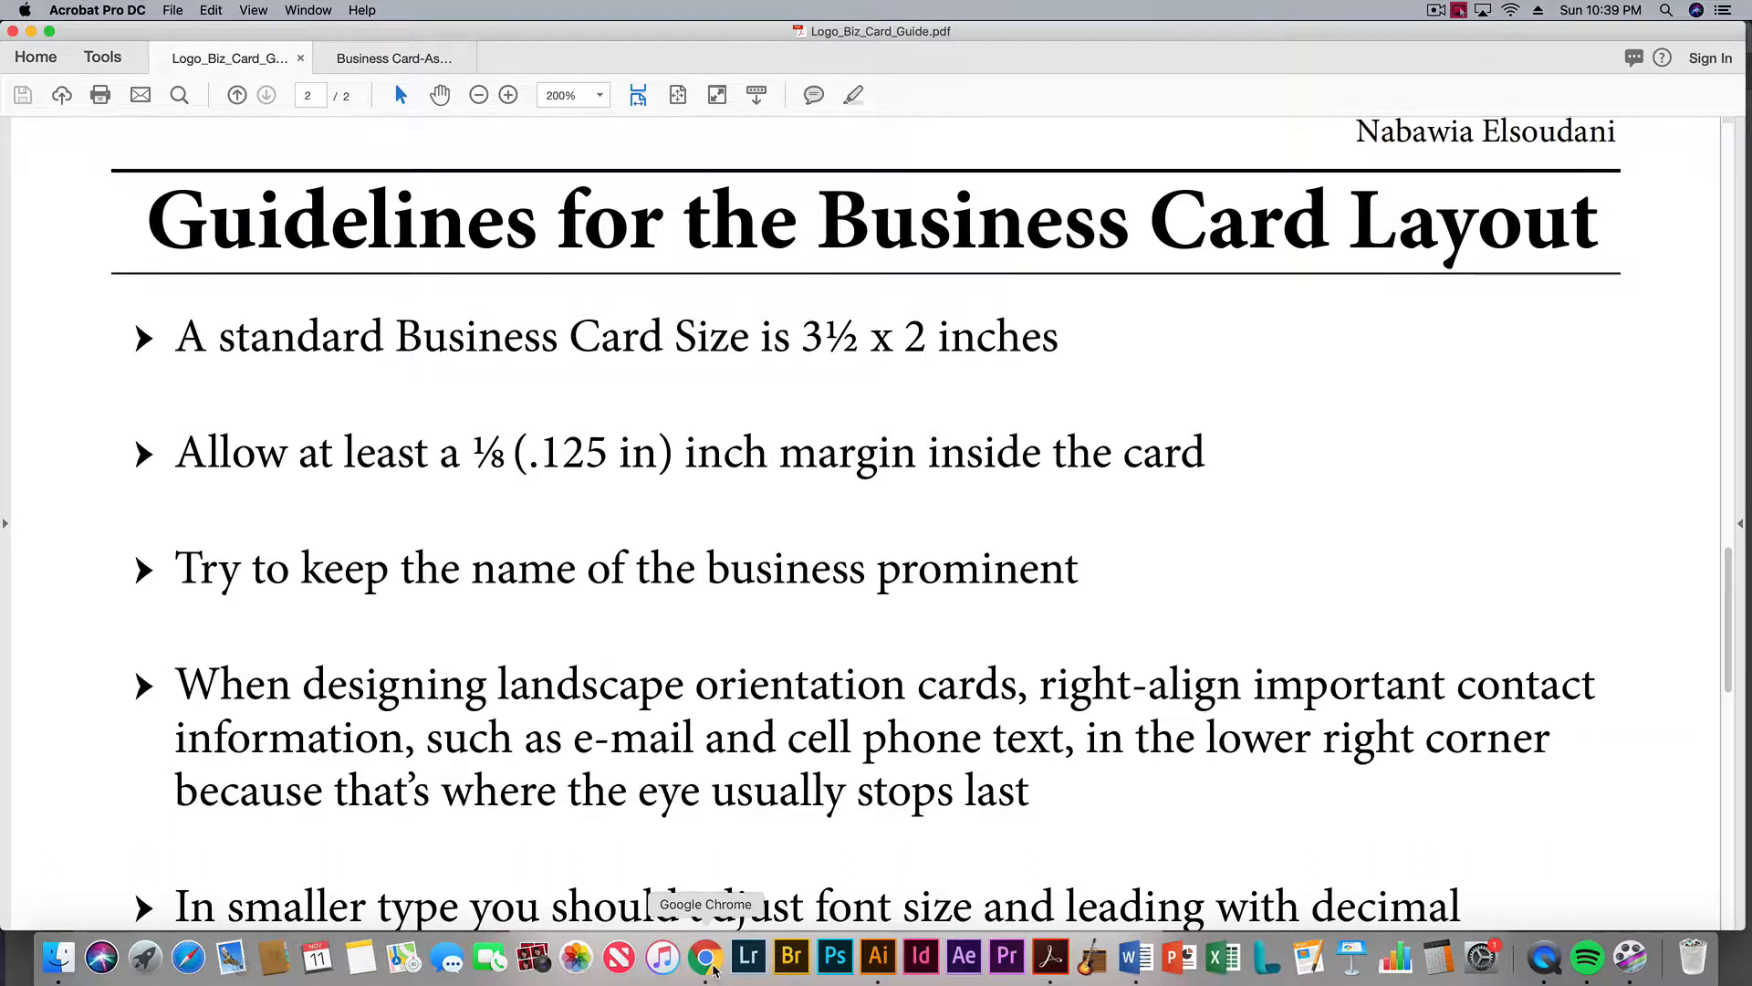
click(878, 956)
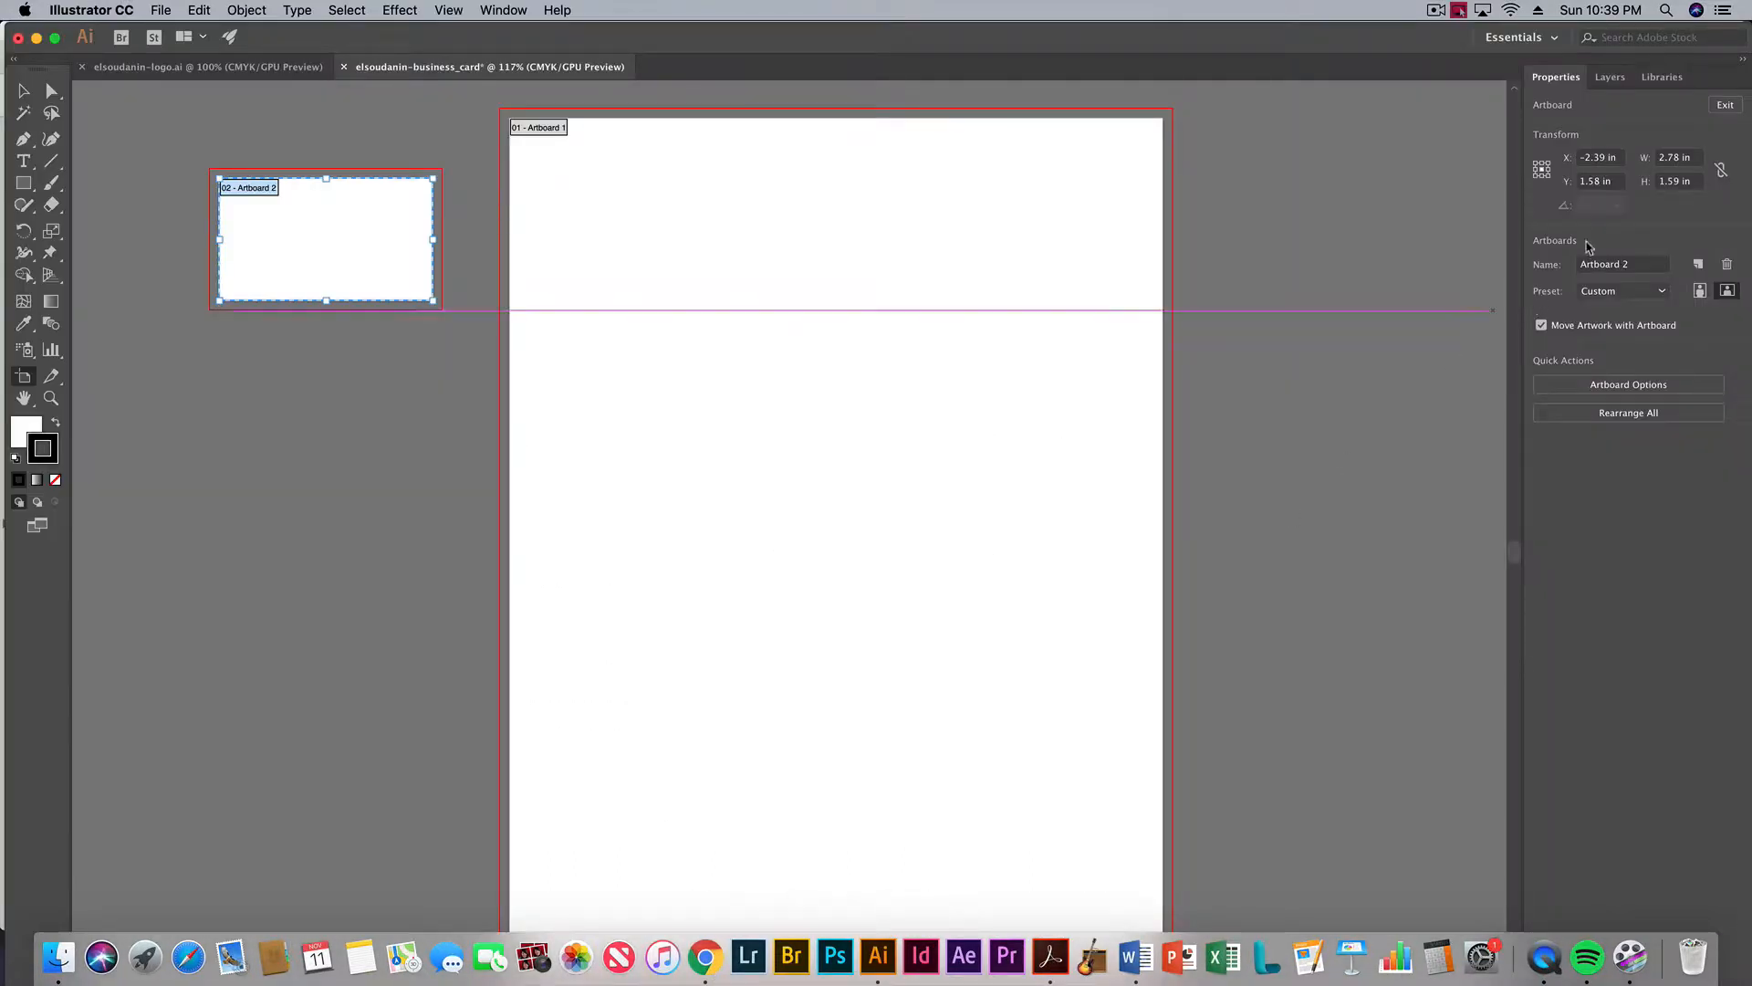
click(1677, 158)
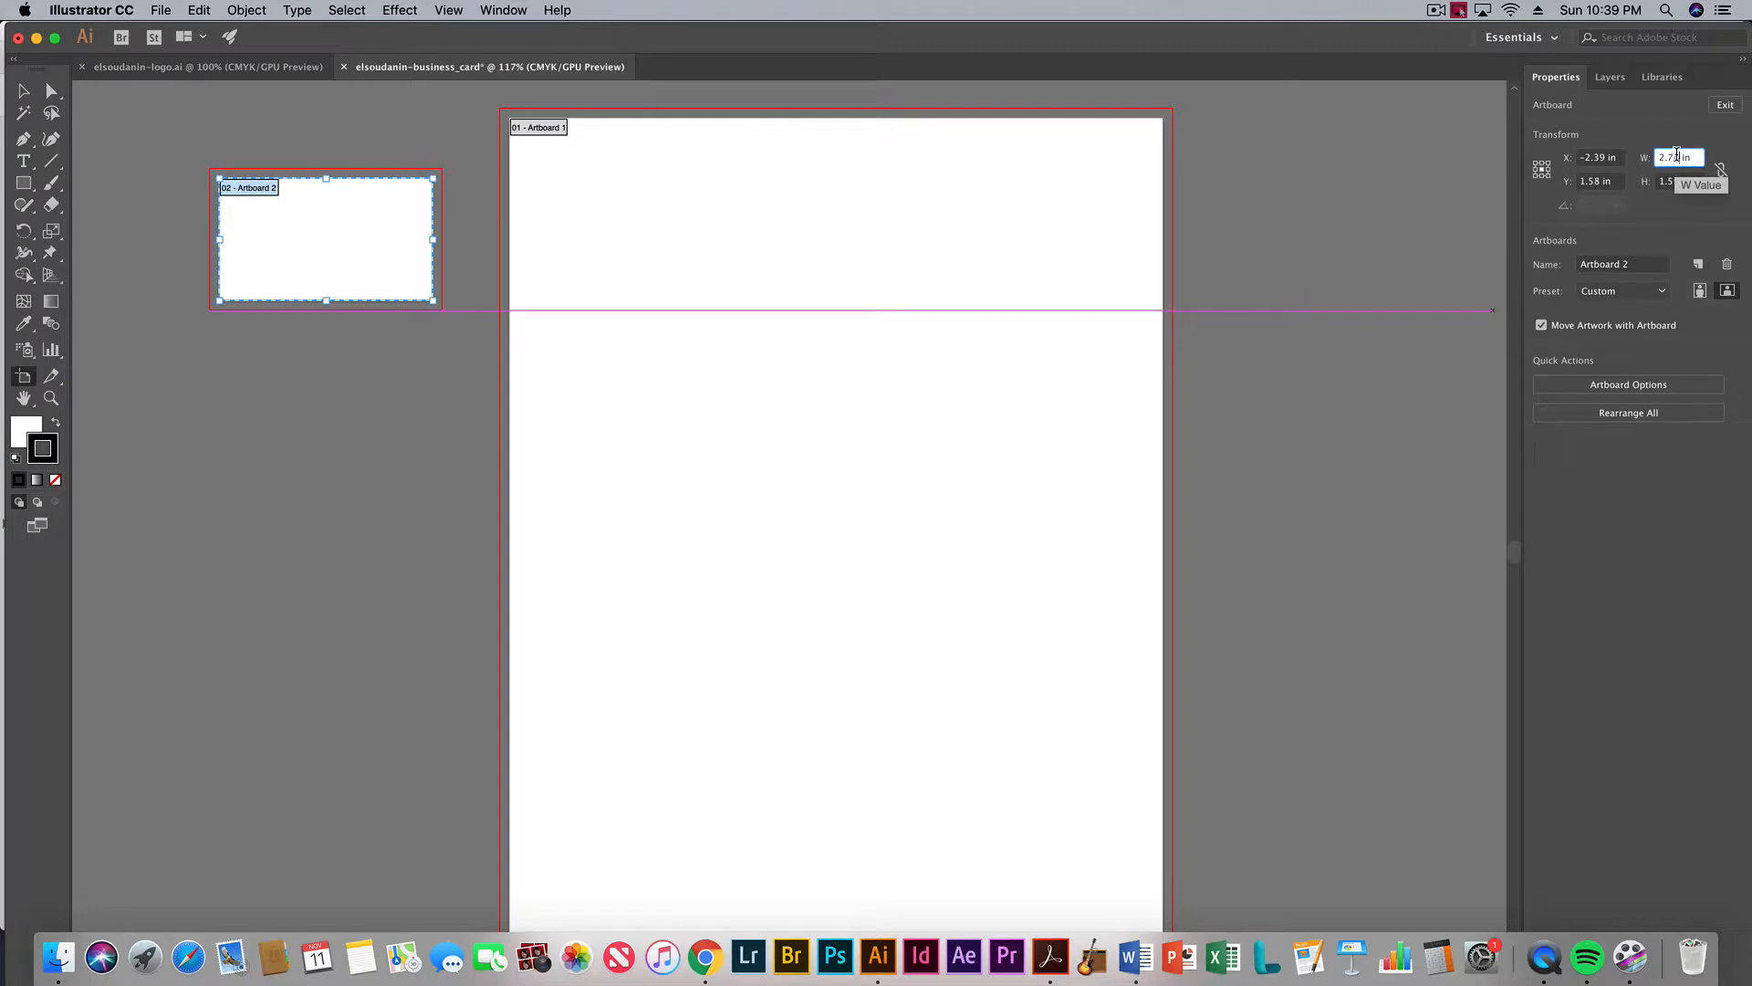
double_click(1674, 157)
click(1743, 172)
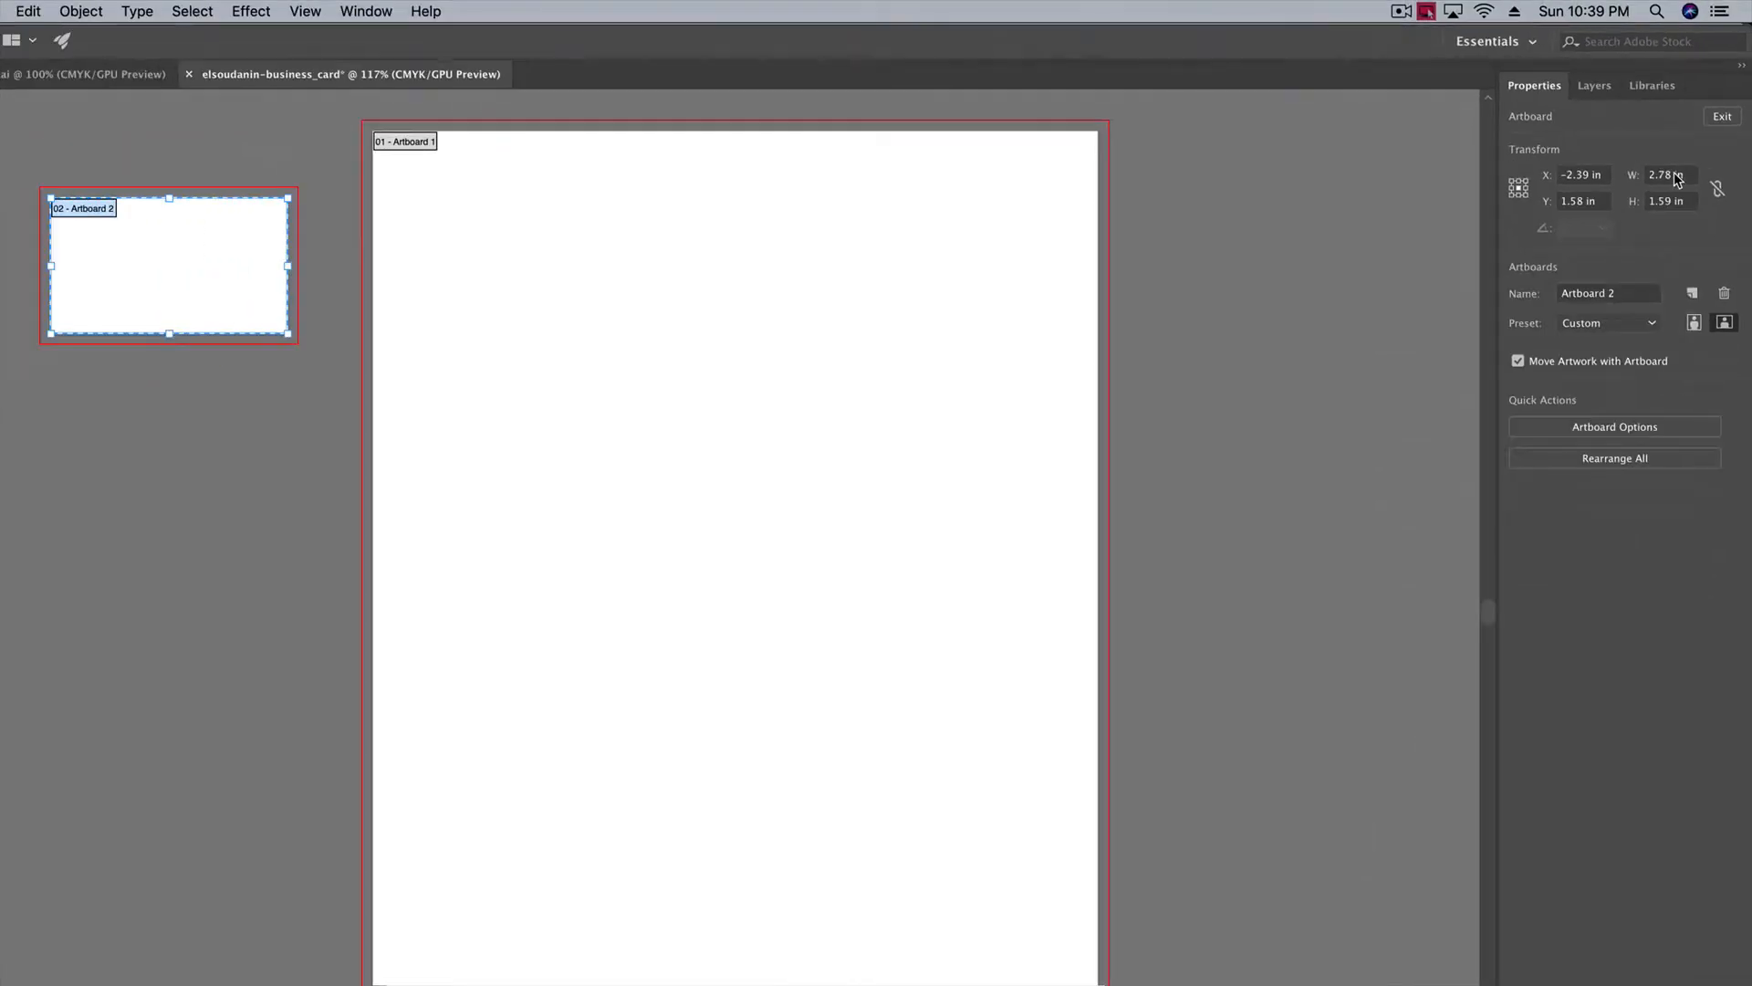
click(1675, 176)
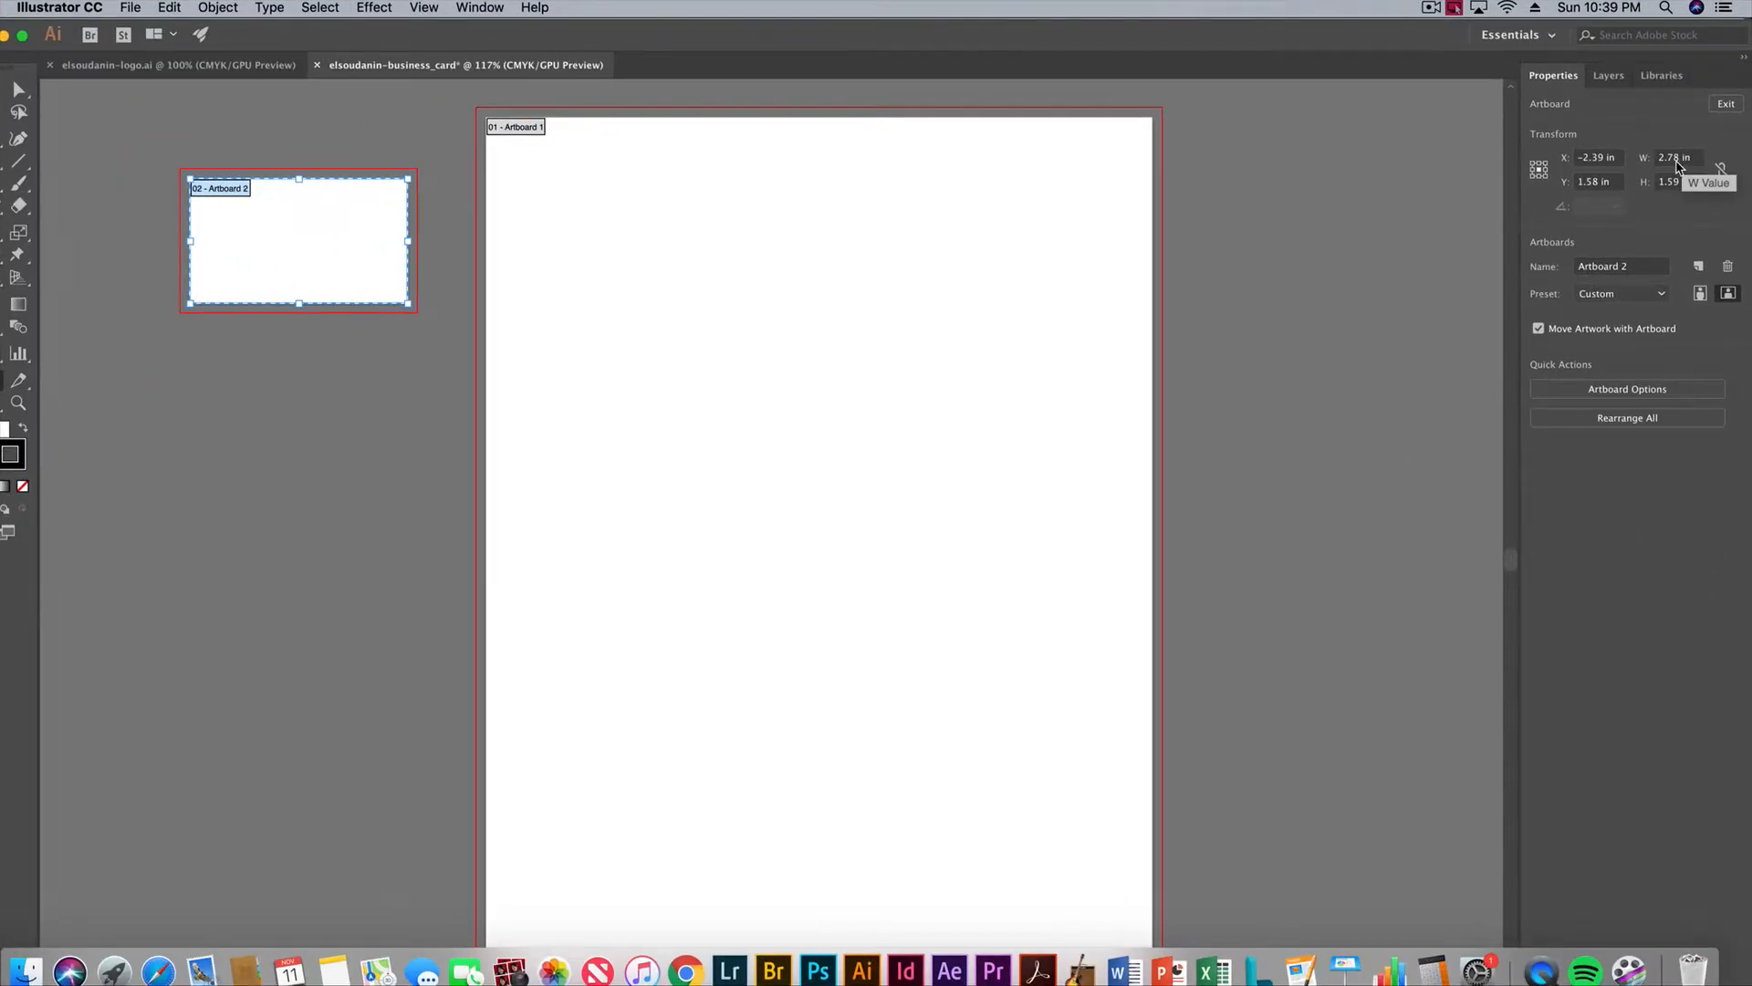
double_click(1678, 157)
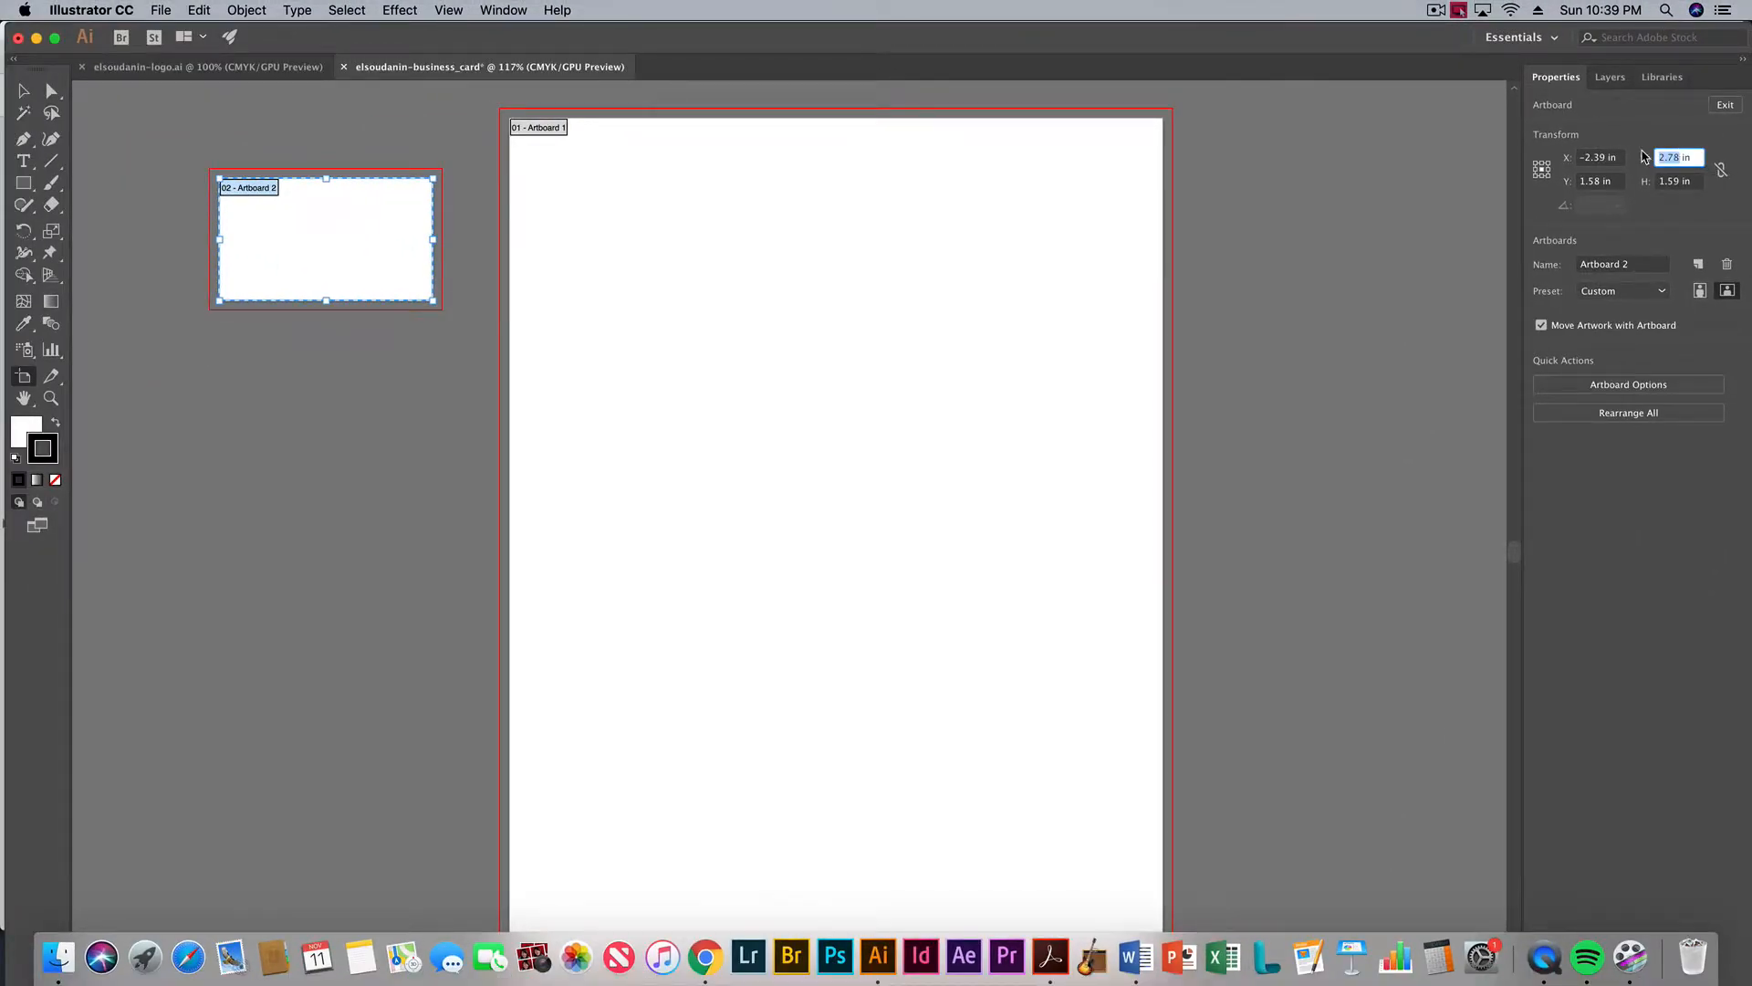
text(3)
double_click(1677, 180)
text(2)
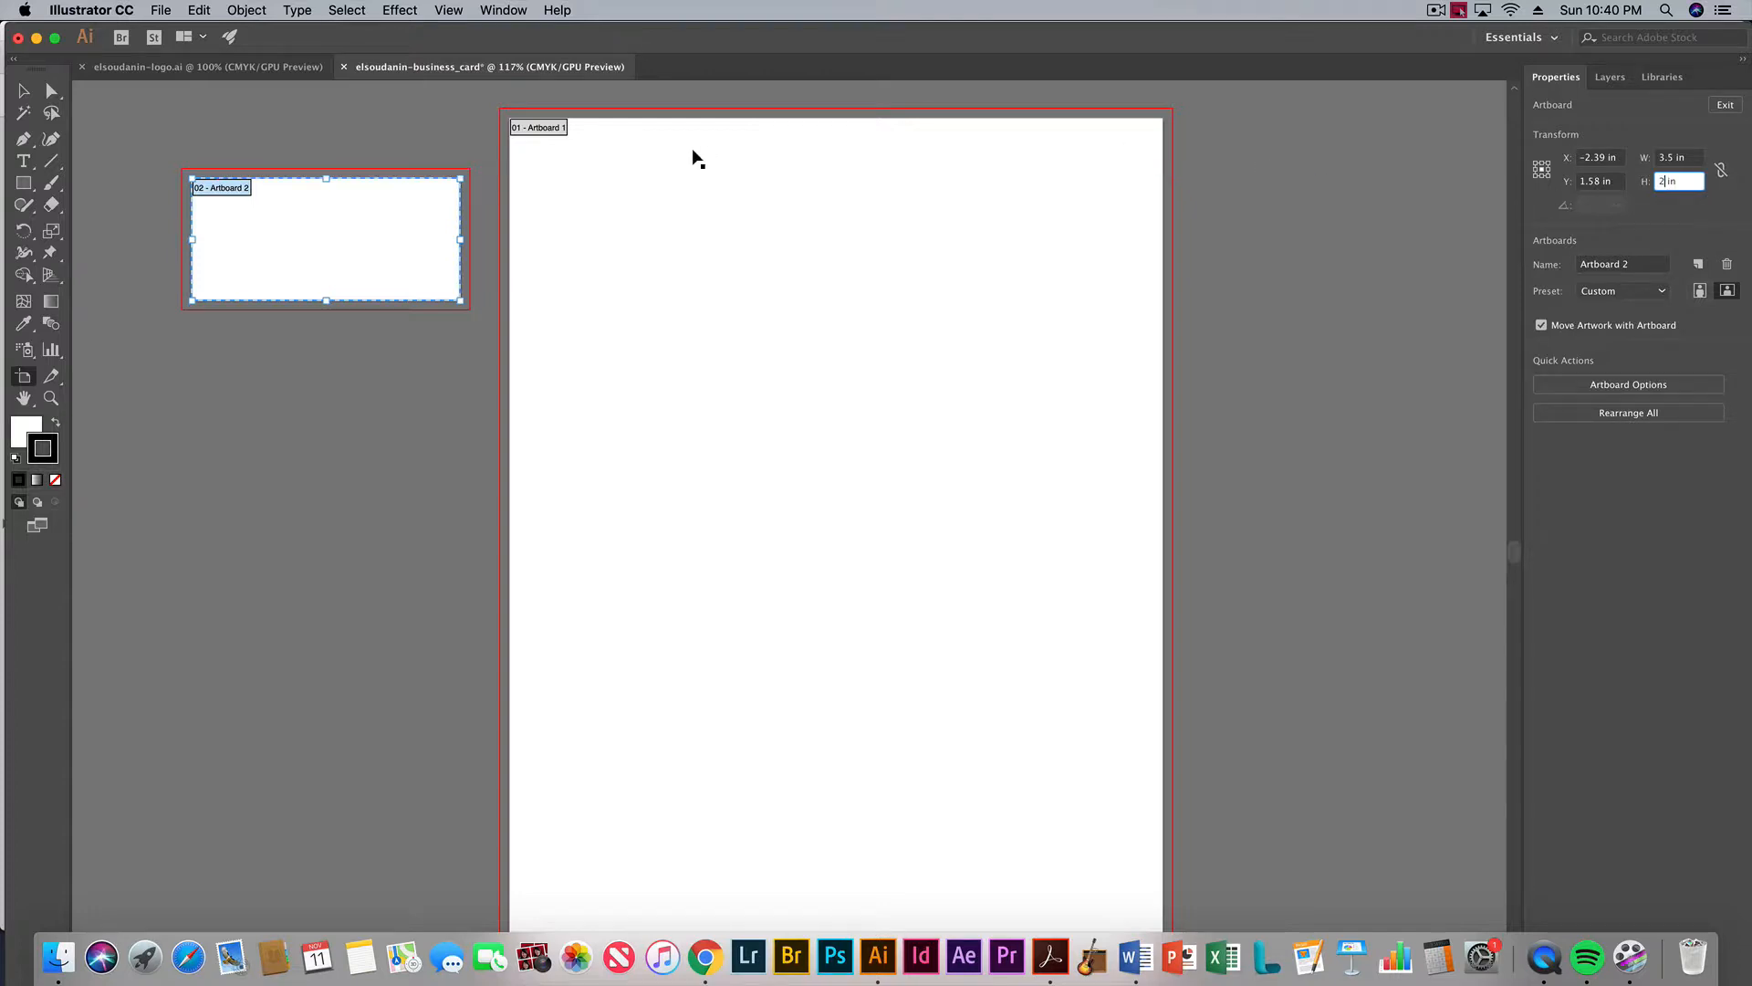
key(Return)
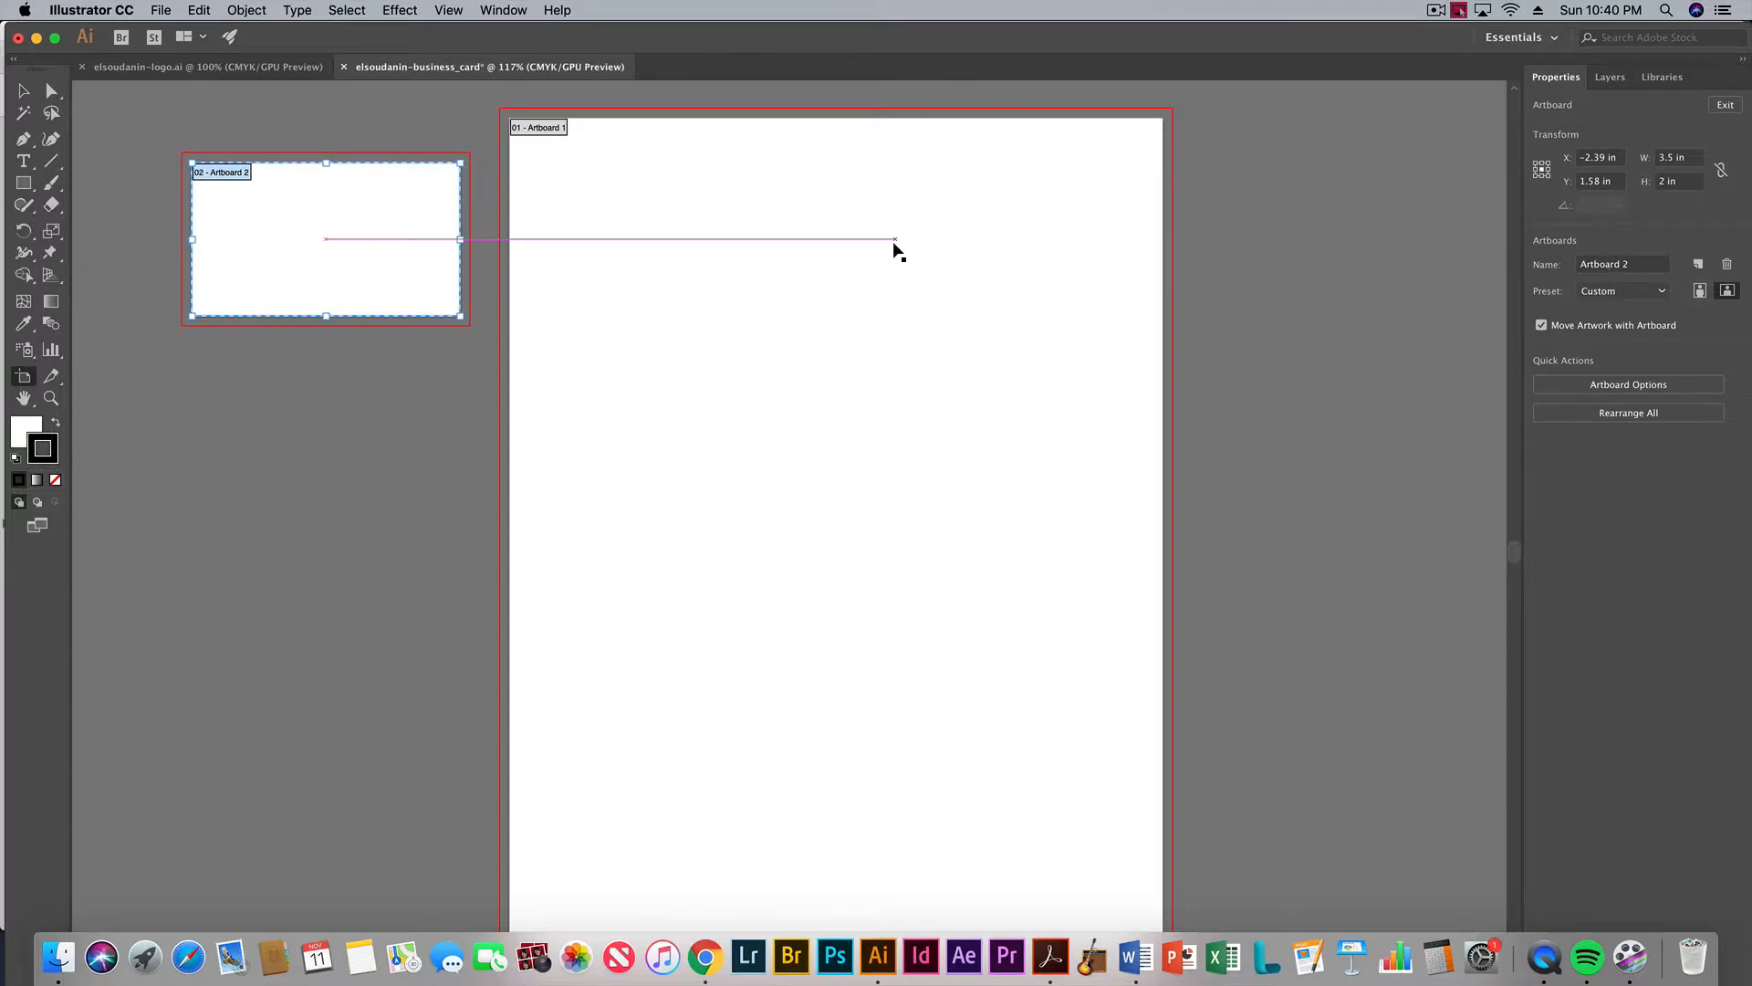
Move the 3.5 by 2 in artboard onto the Letter artboard and duplicate it three times into a two-by-two grid
drag(286, 221, 646, 231)
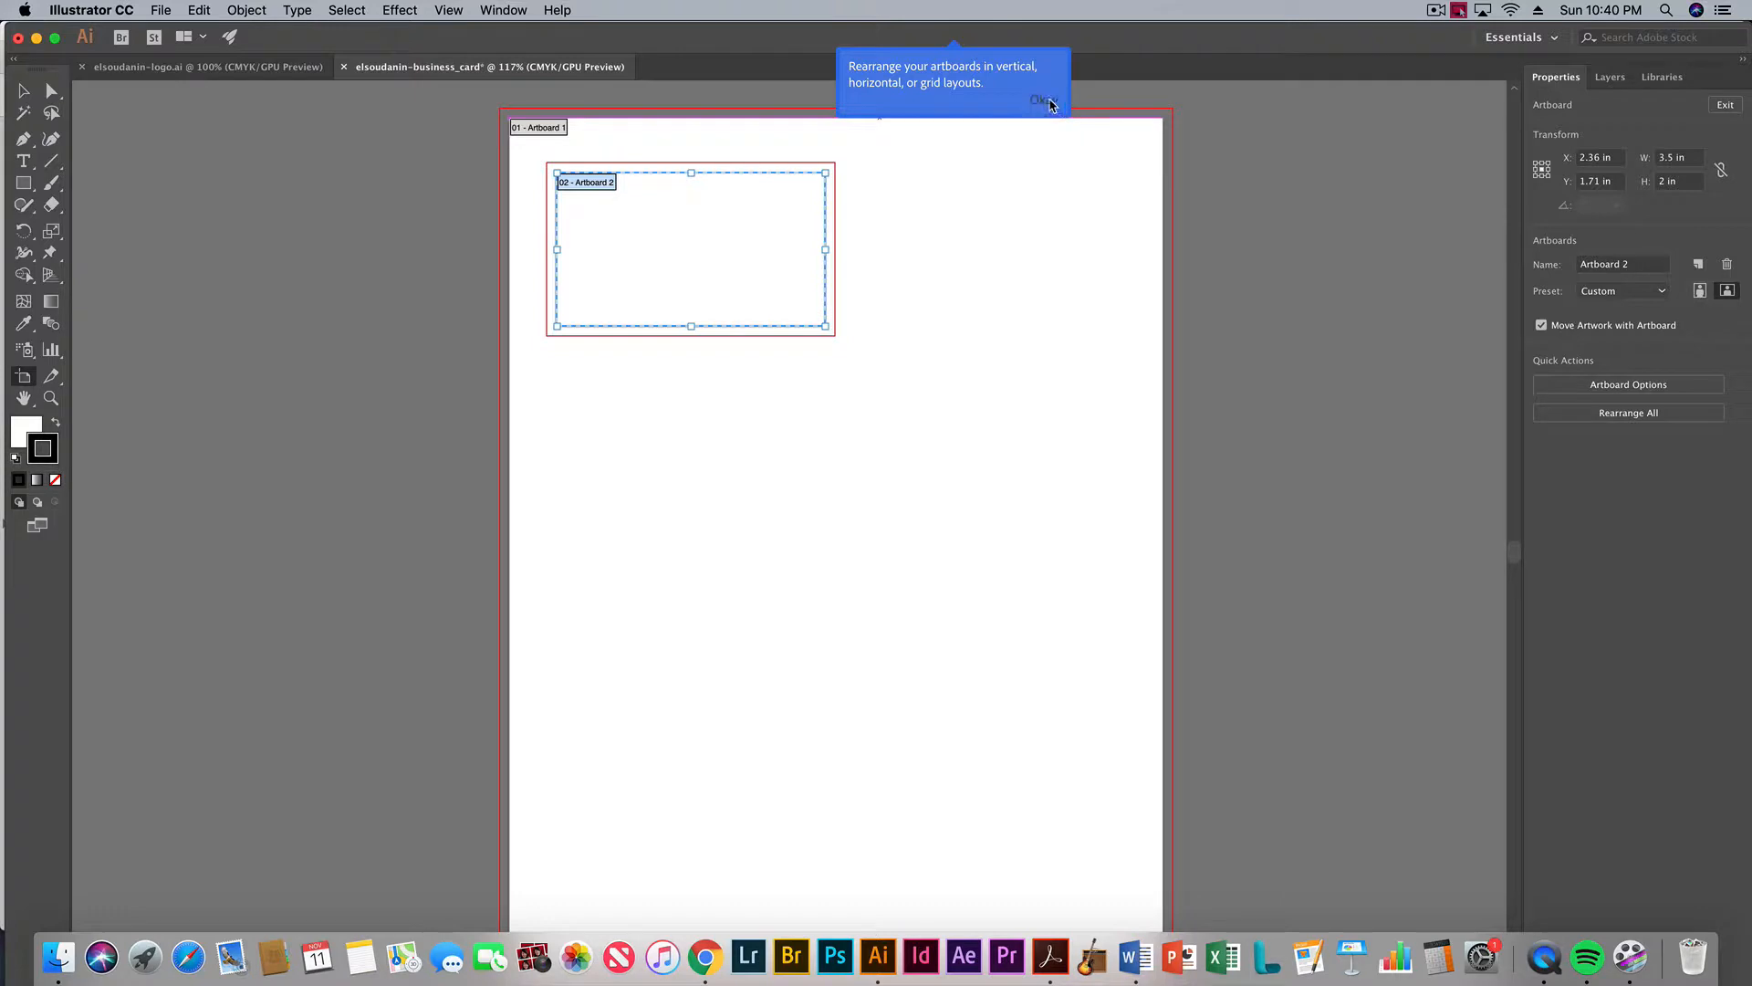
click(1044, 99)
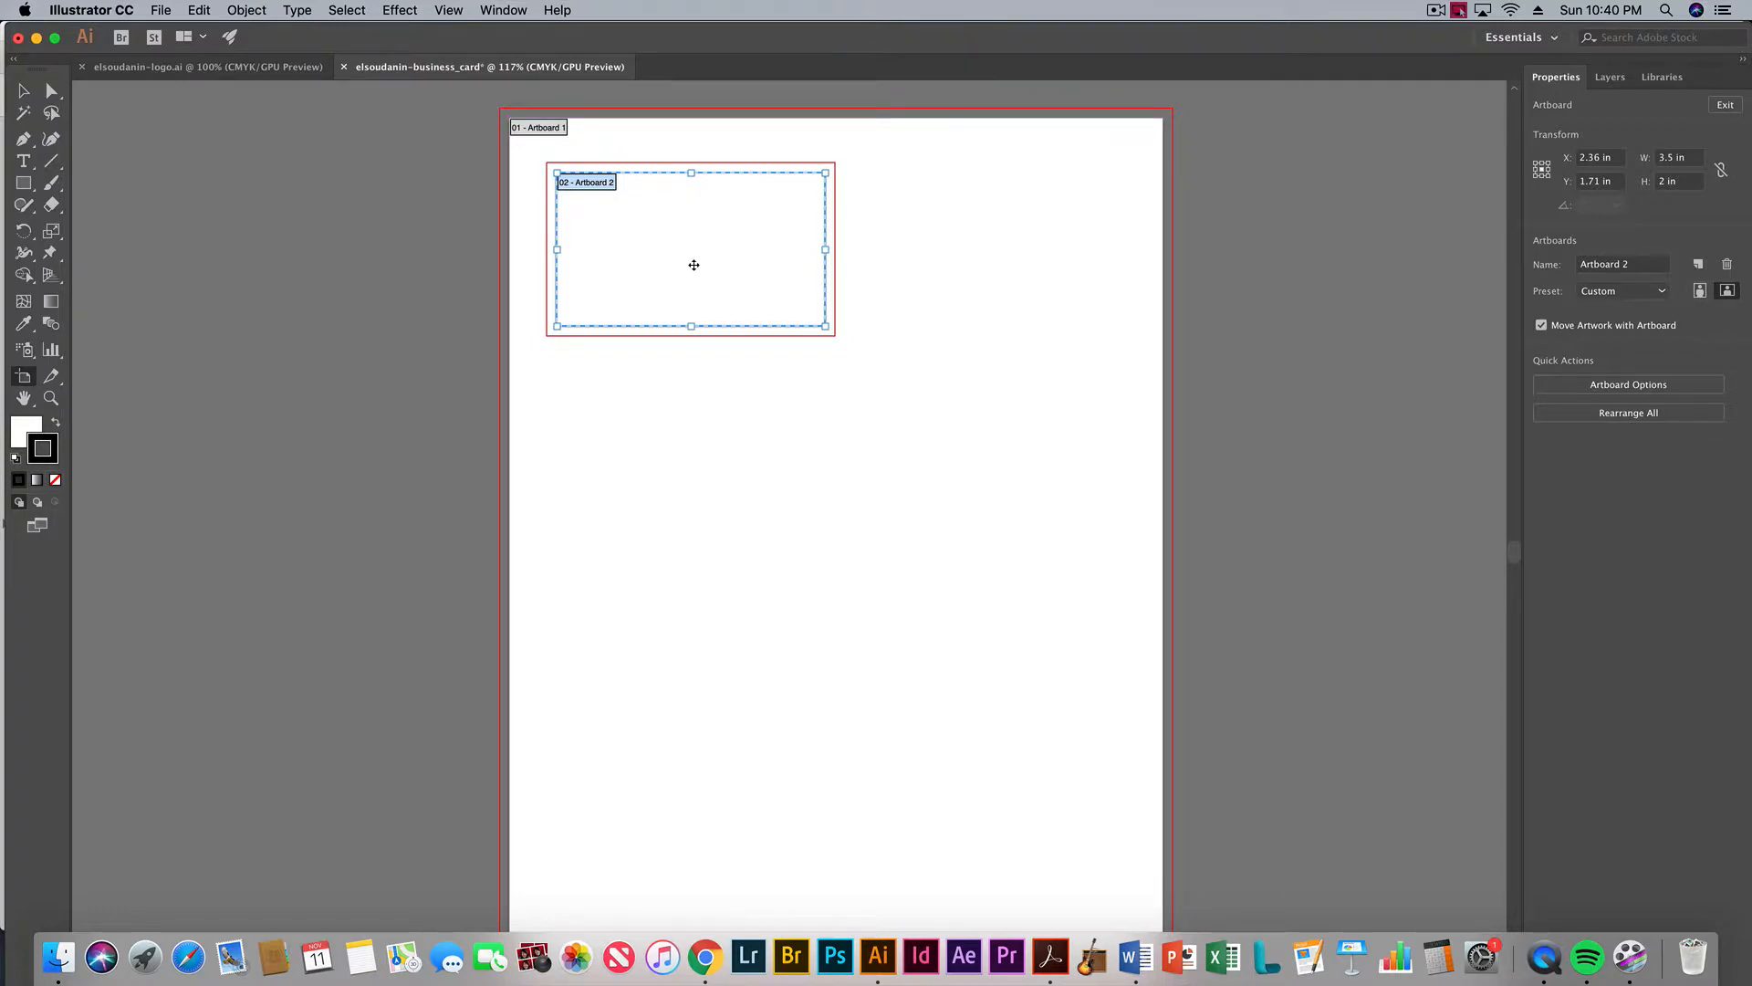
alt+drag(700, 274, 1010, 235)
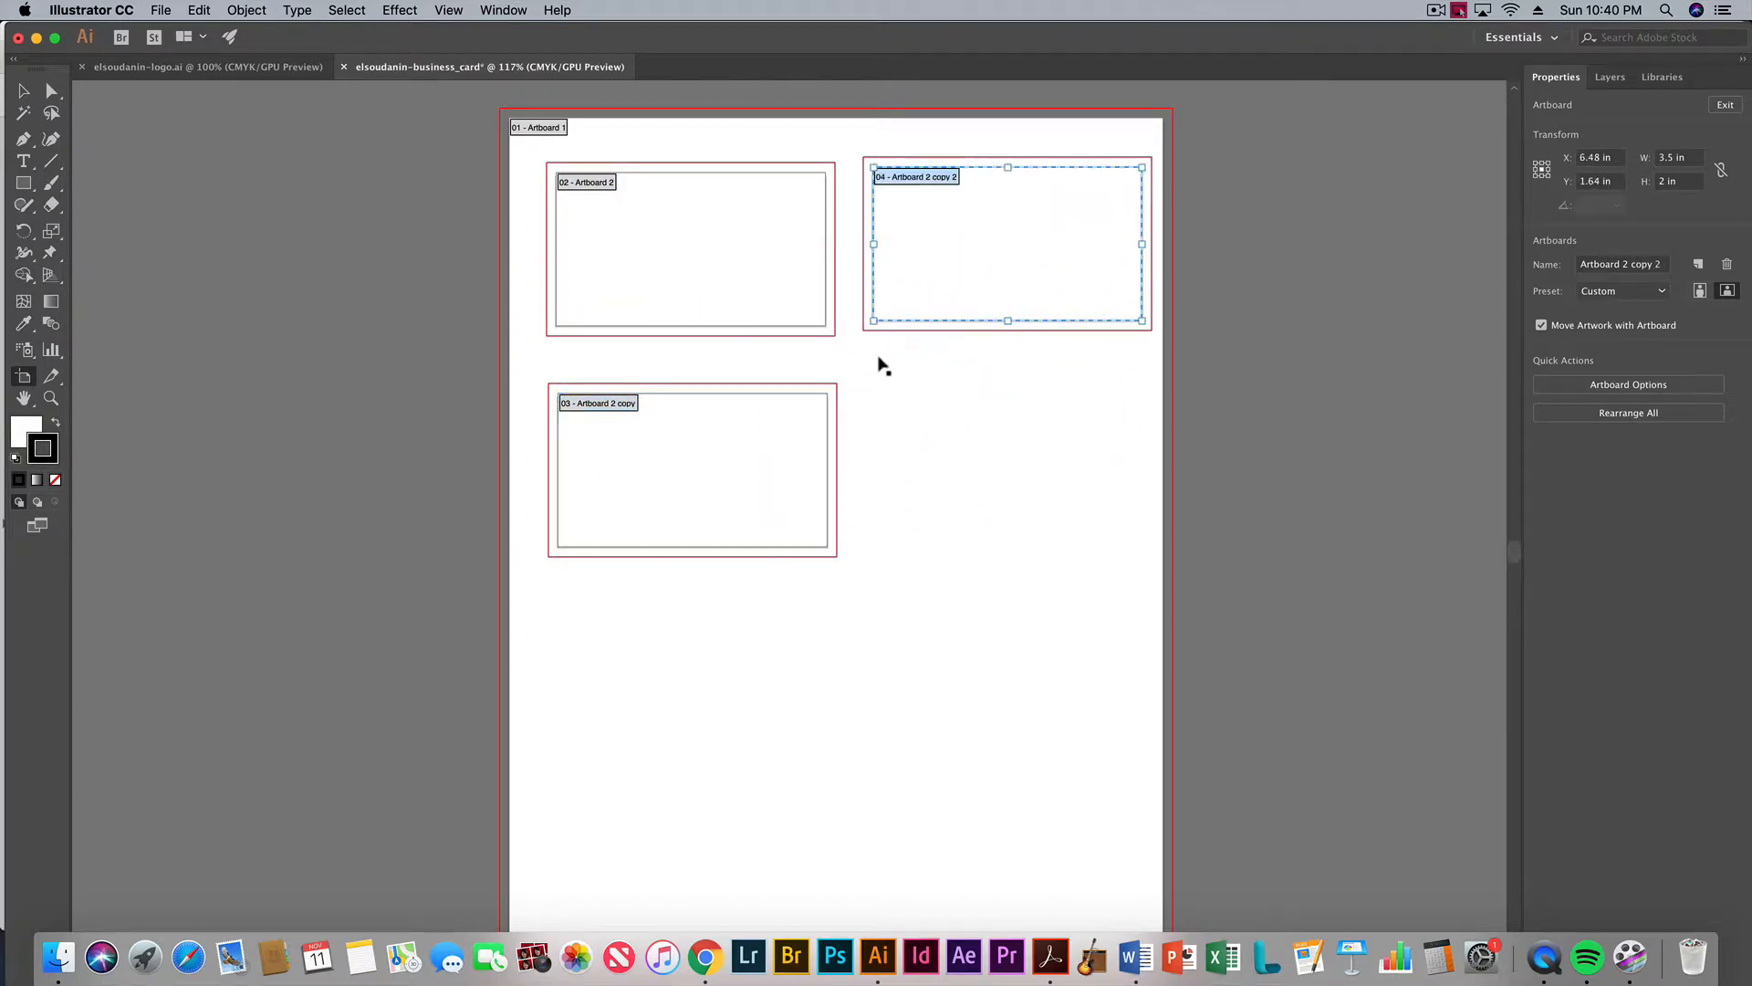
drag(727, 447, 1019, 435)
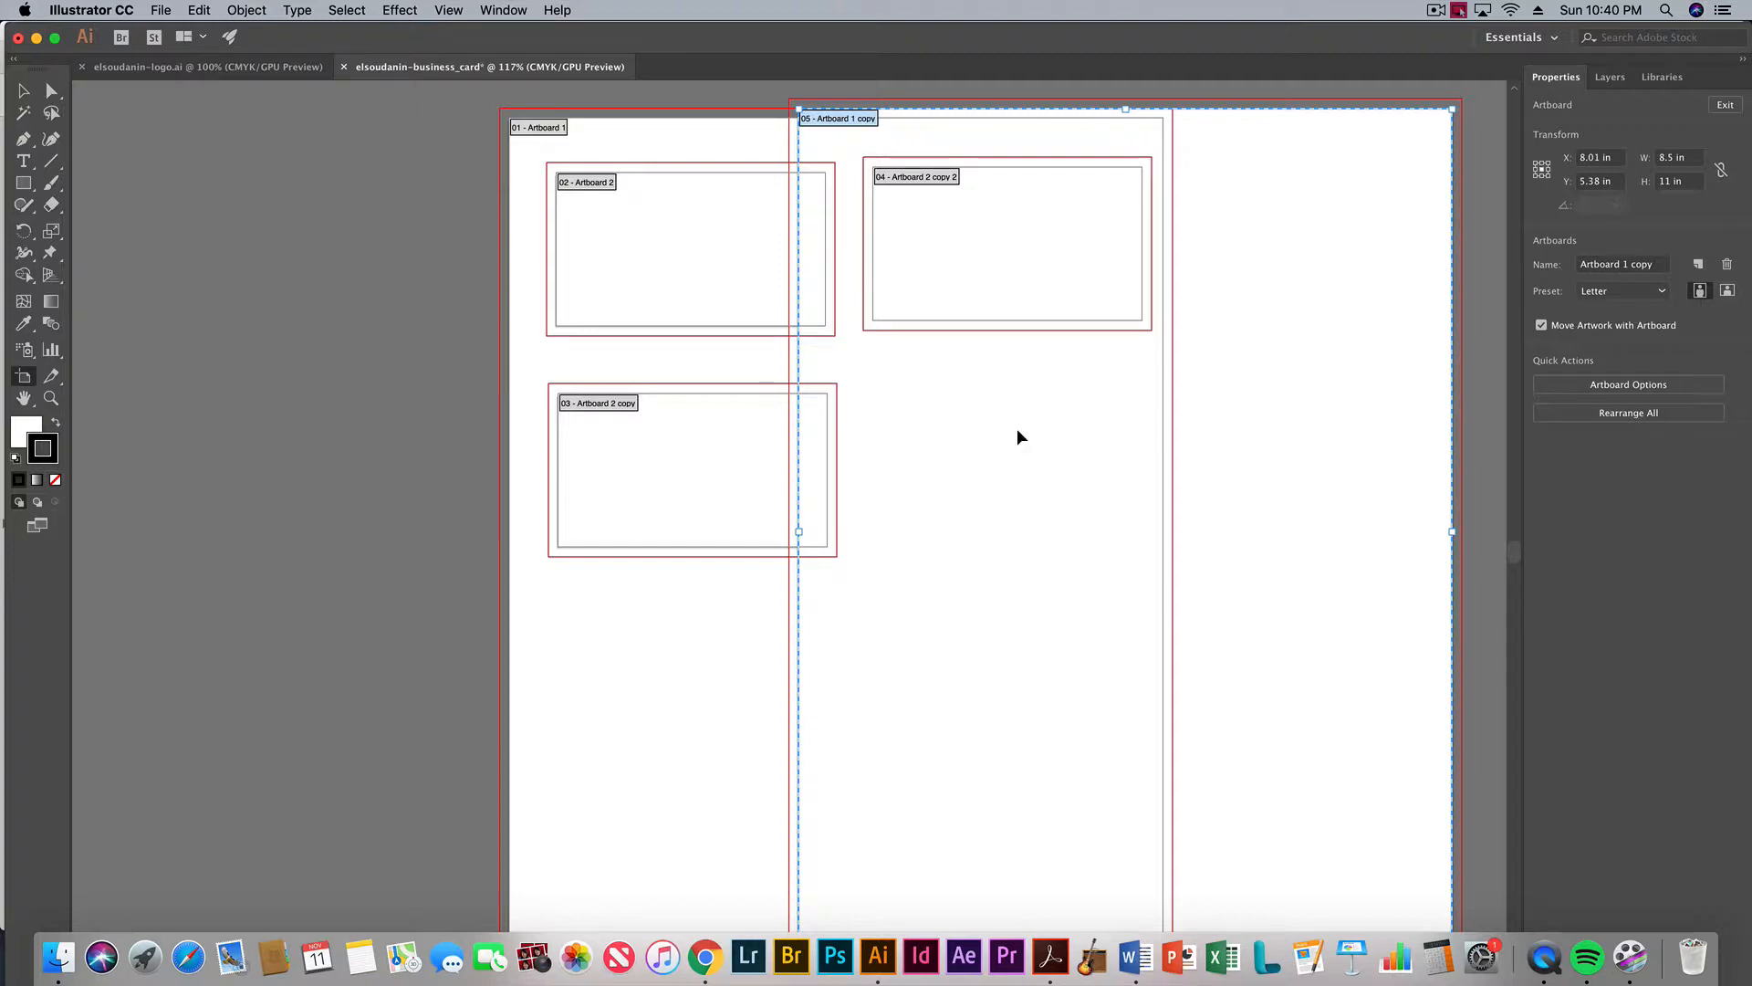
key(super+z)
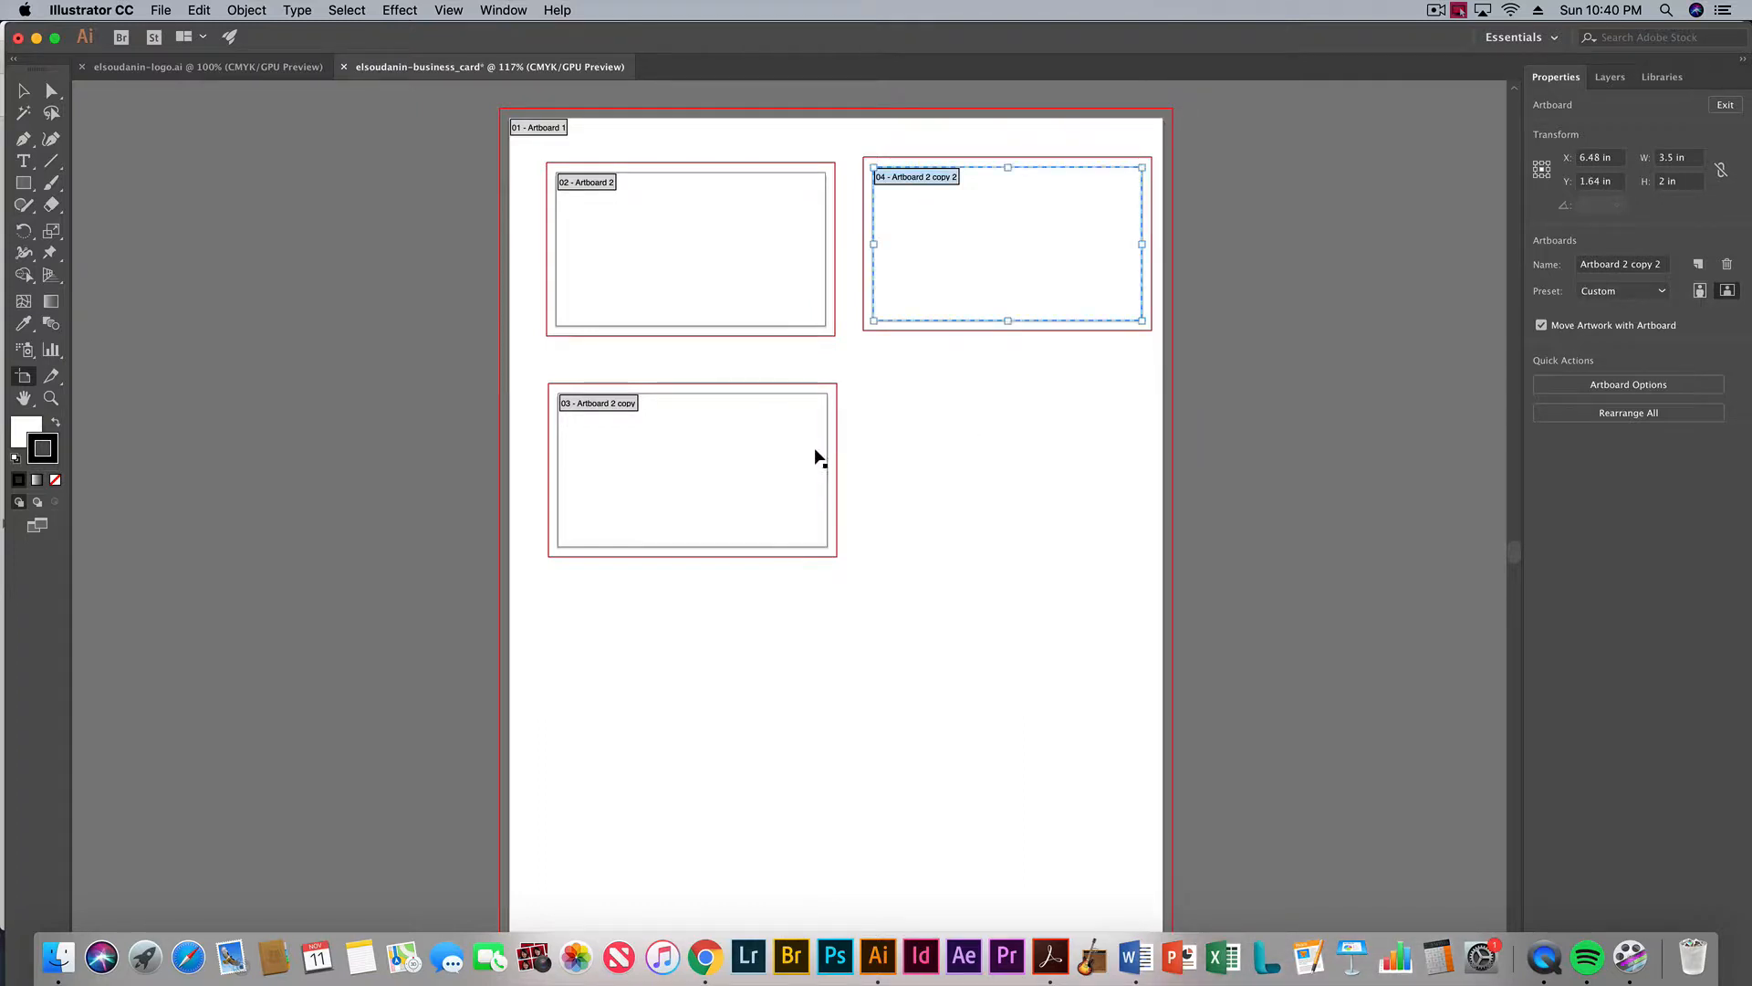
alt+drag(985, 272, 983, 497)
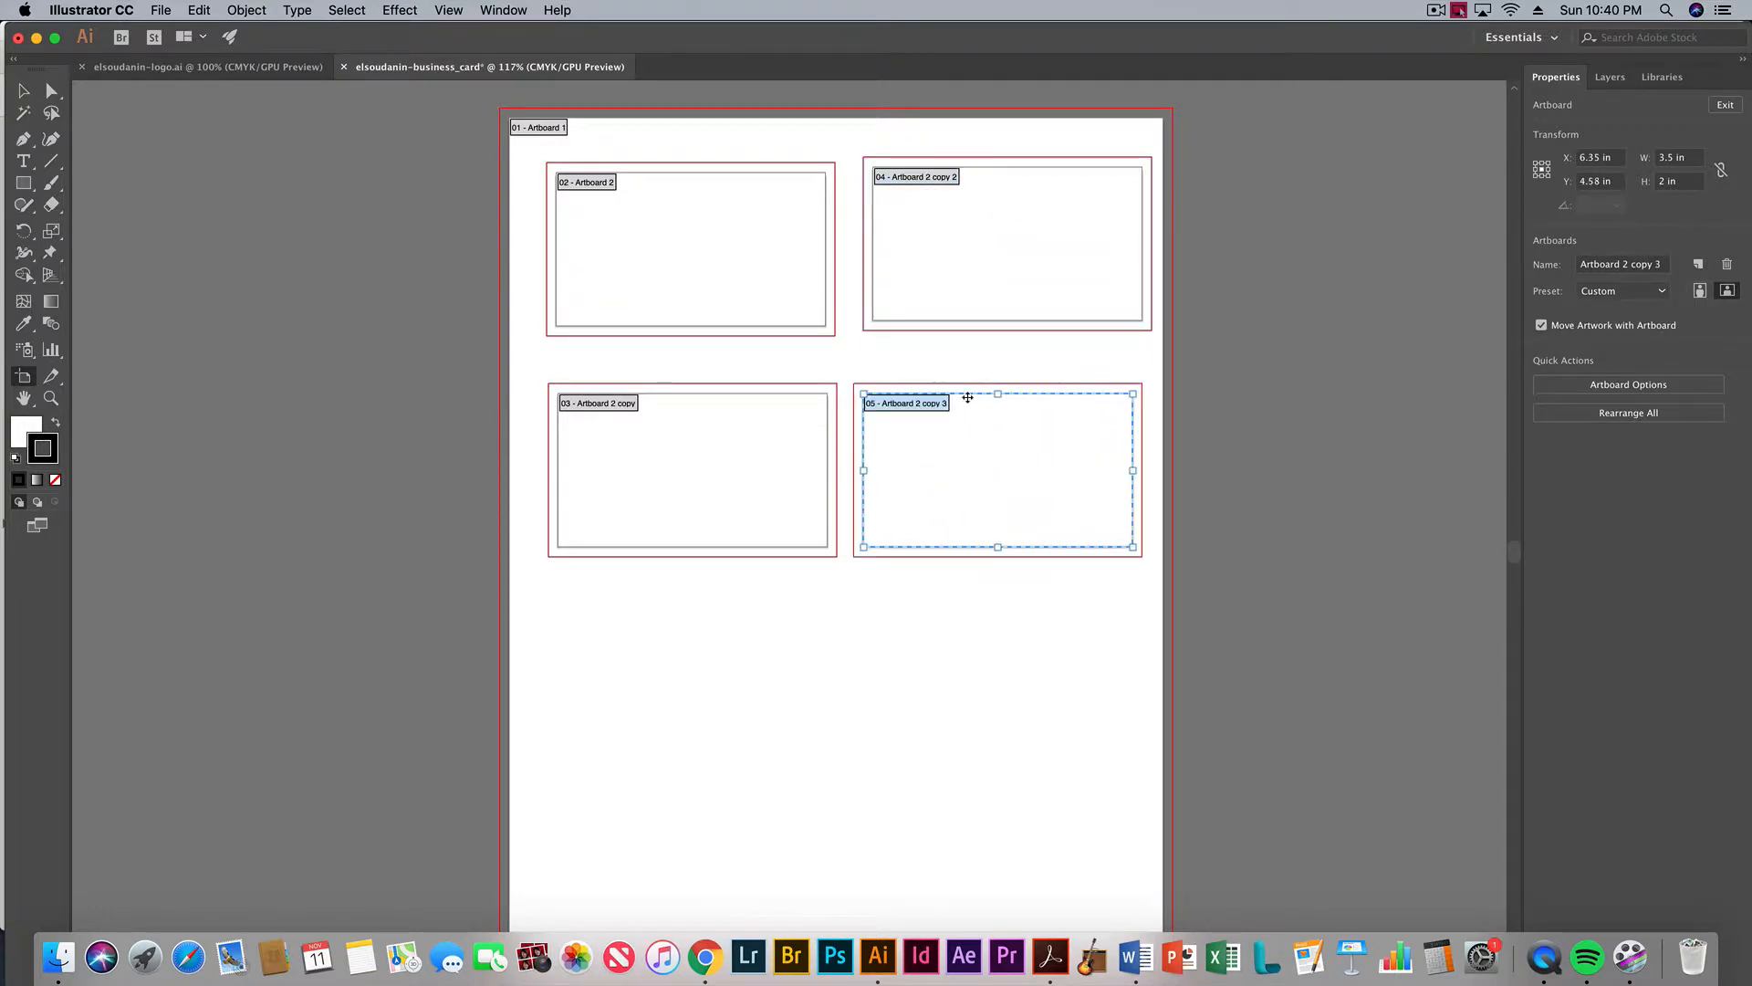
Move the lower pair of card artboards down to Y 7.3 in and the upper pair to about Y 4.44 in
click(735, 462)
drag(733, 462, 707, 667)
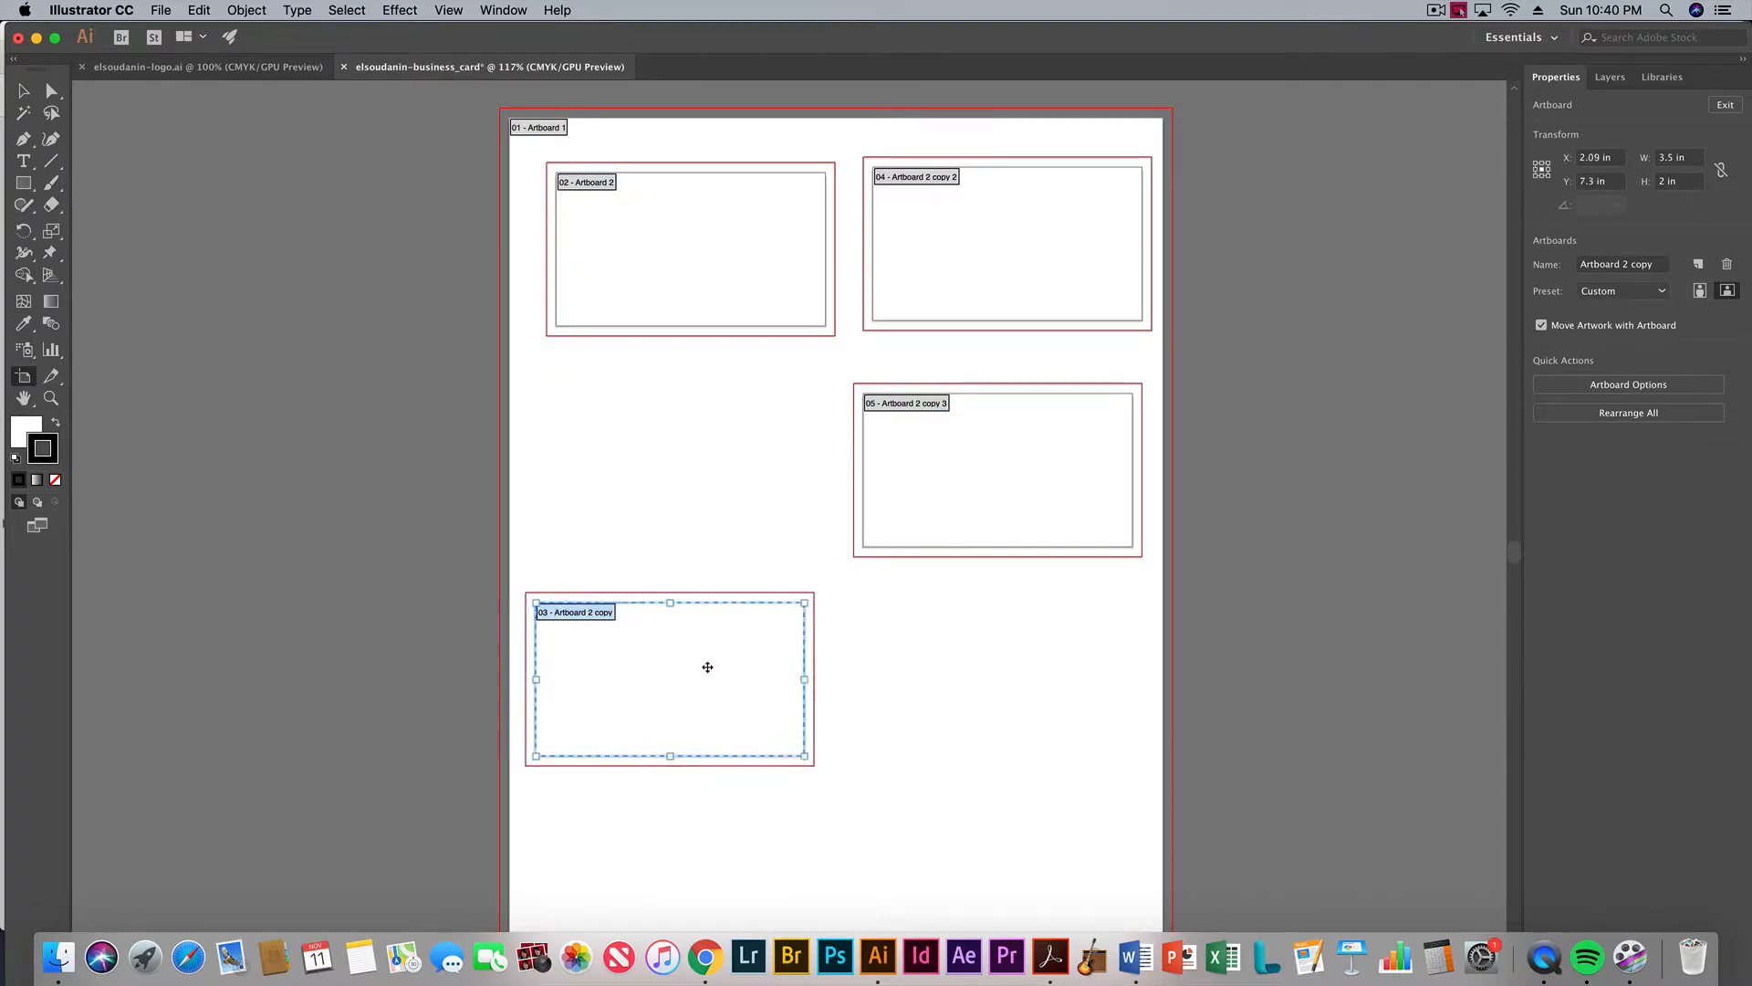
drag(940, 508, 924, 710)
drag(917, 646, 918, 653)
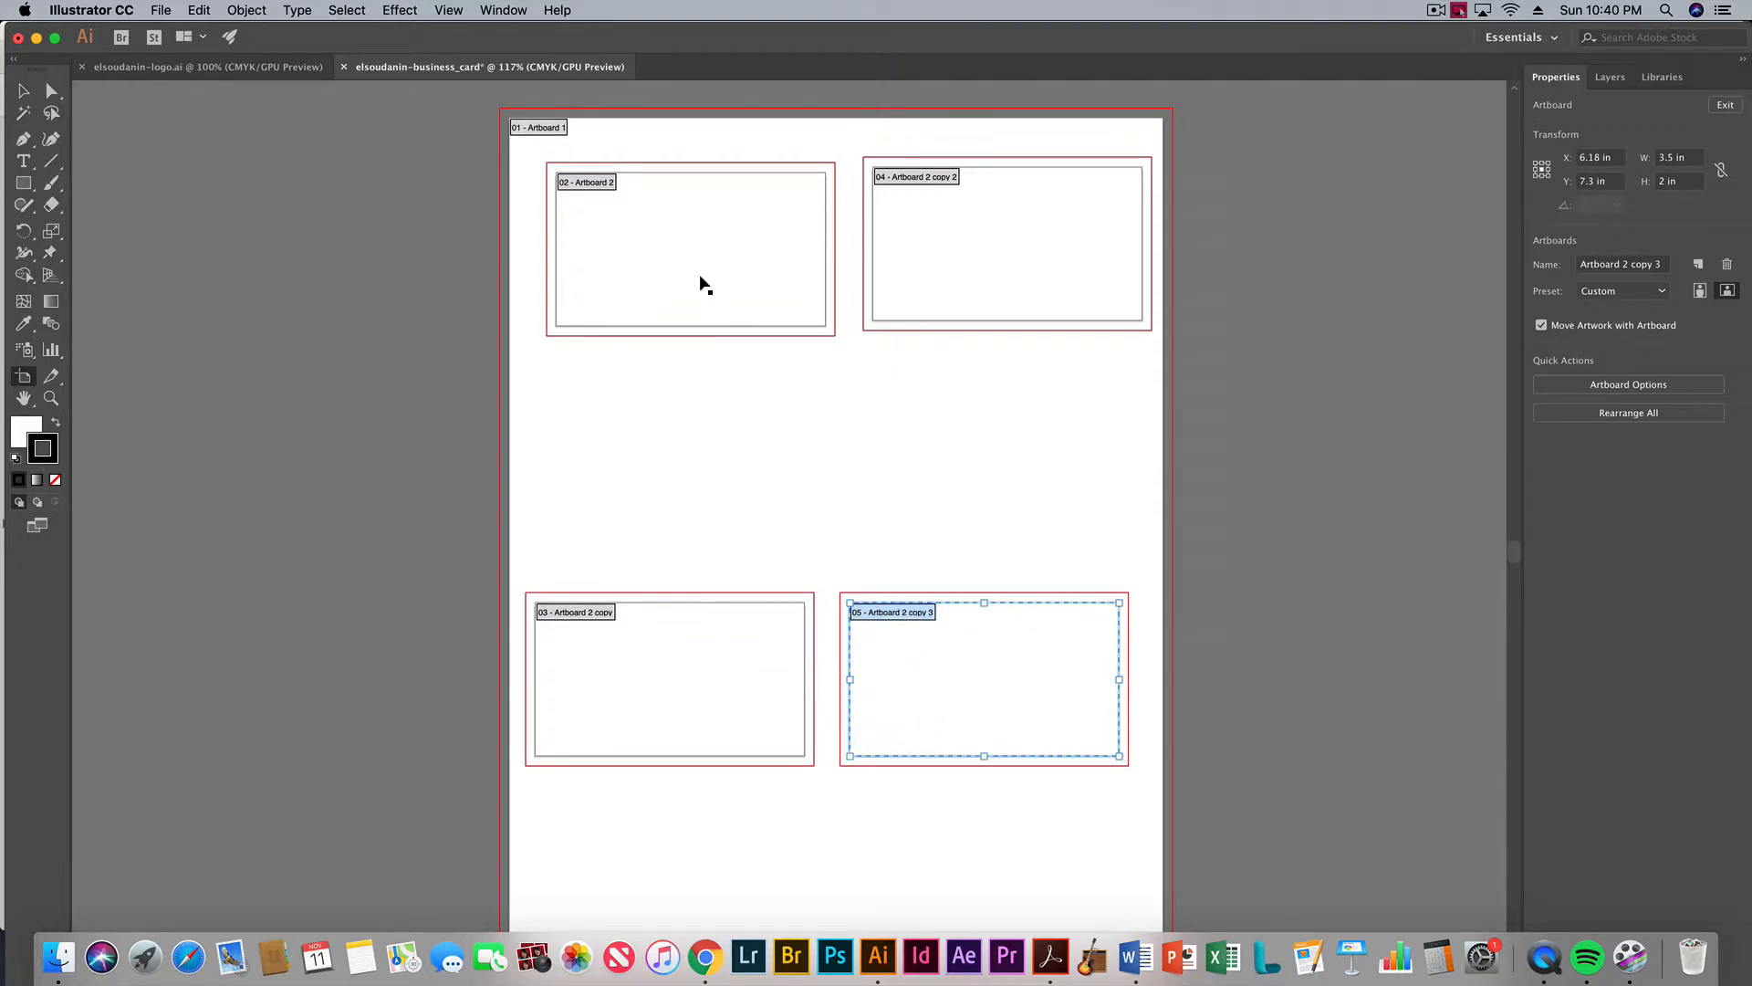
drag(709, 279, 688, 493)
drag(931, 266, 916, 467)
click(671, 454)
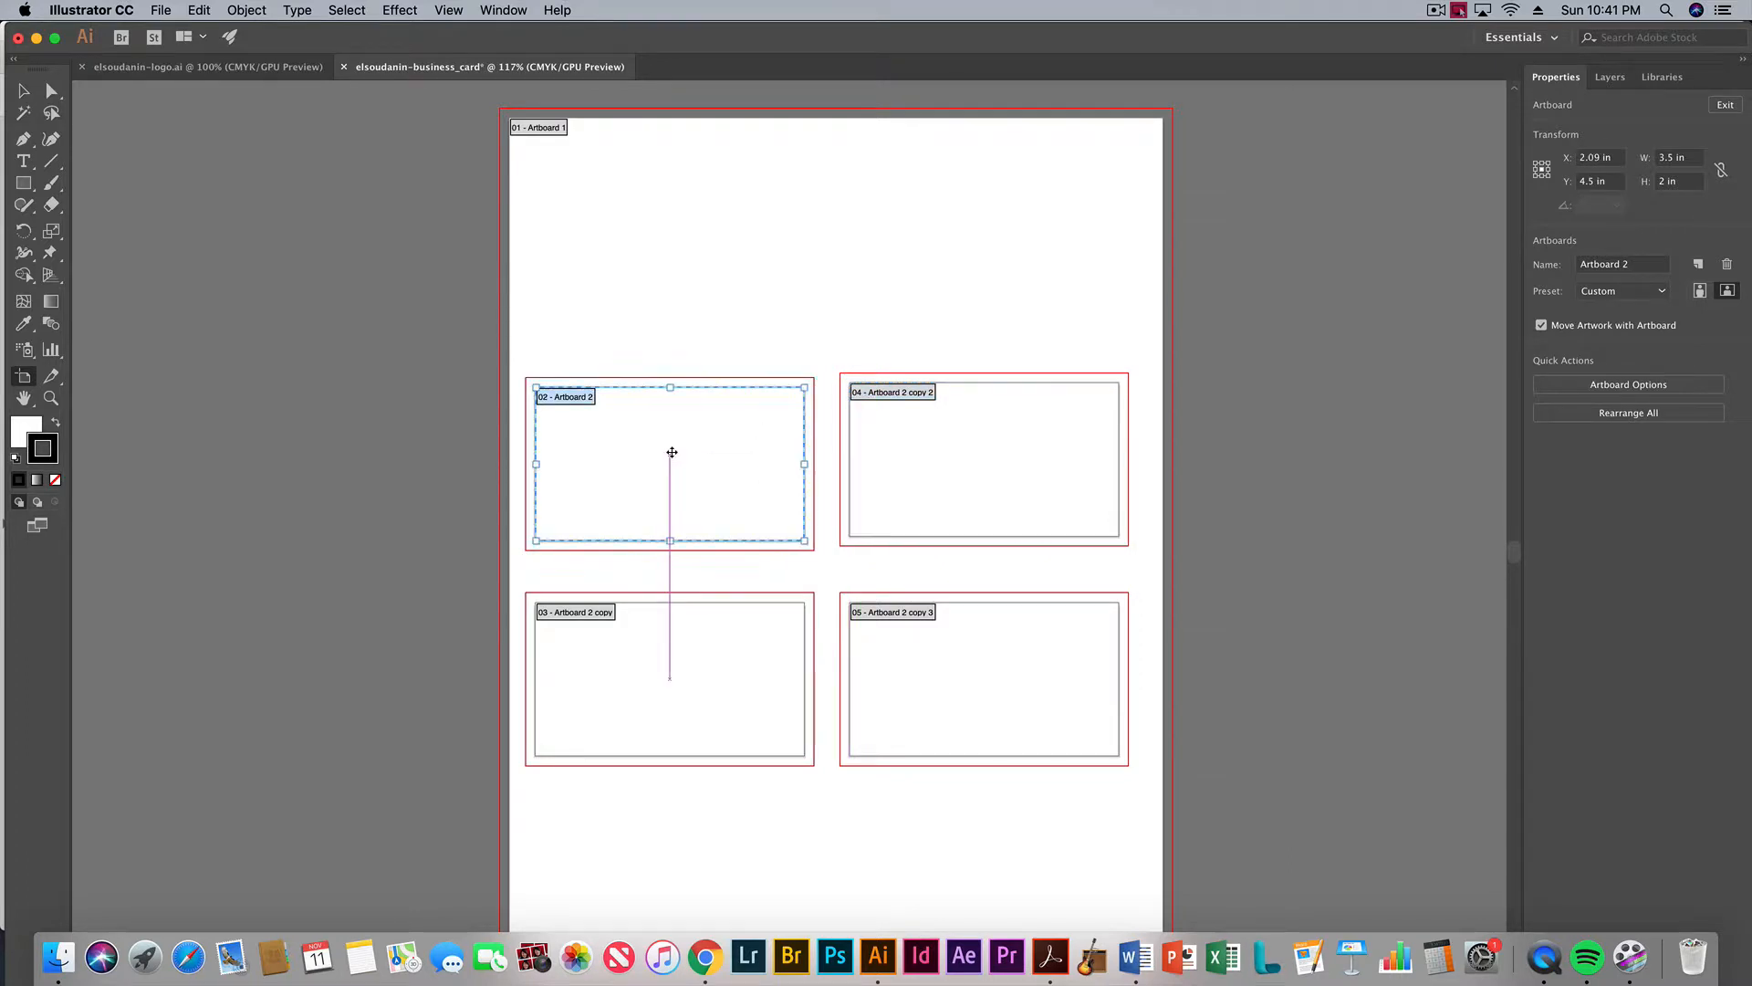
drag(672, 454, 671, 449)
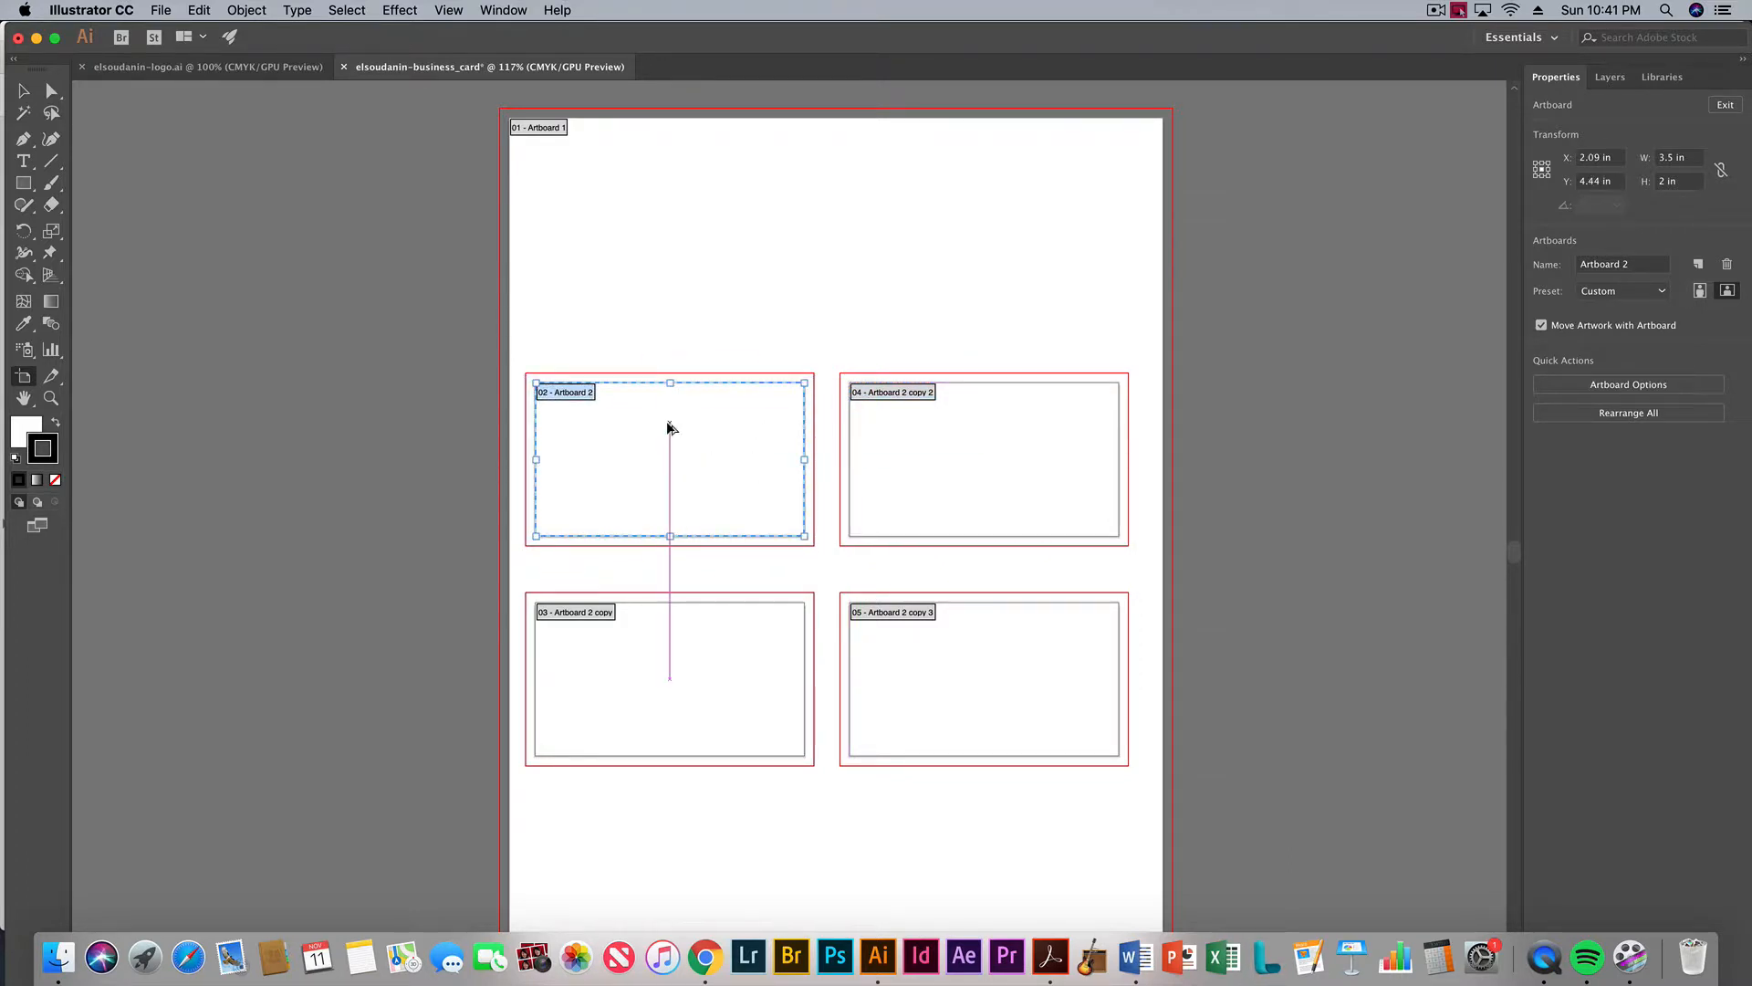
Move the four card artboards back up the Letter page, the first row to about Y 1.8 in and the second to 4.56 in
drag(657, 442, 656, 240)
drag(953, 388, 967, 182)
drag(671, 640, 672, 441)
drag(922, 688, 946, 475)
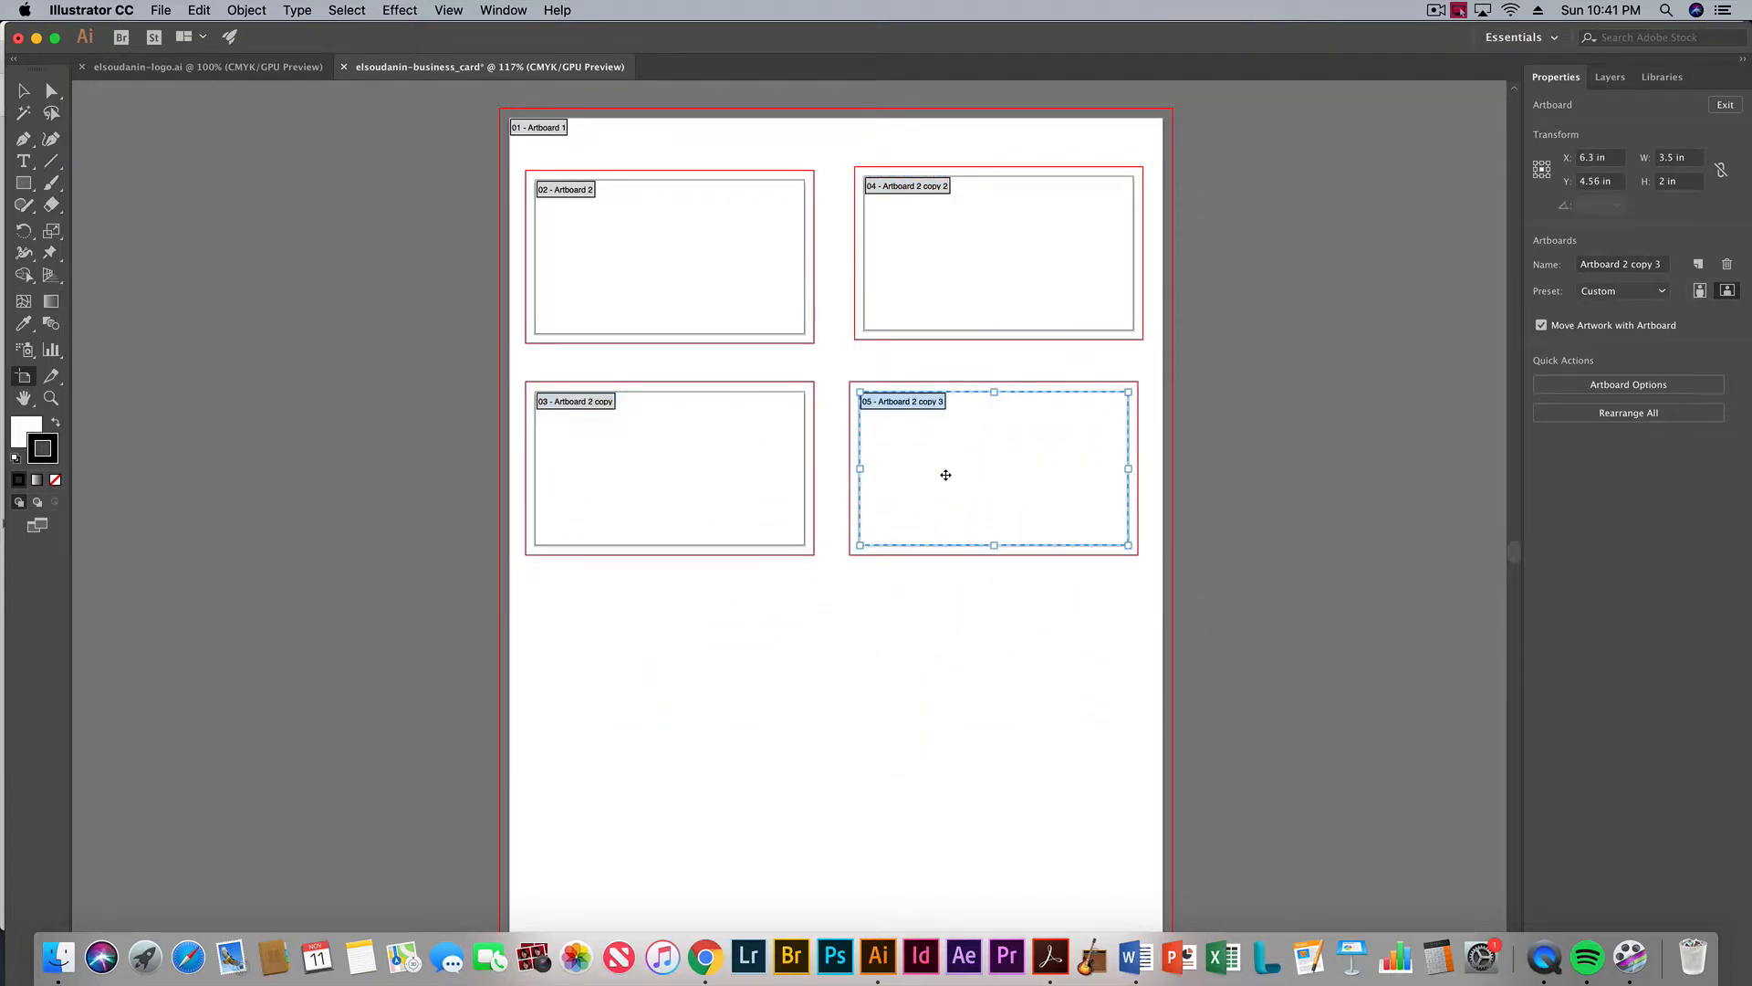
shift+click(747, 492)
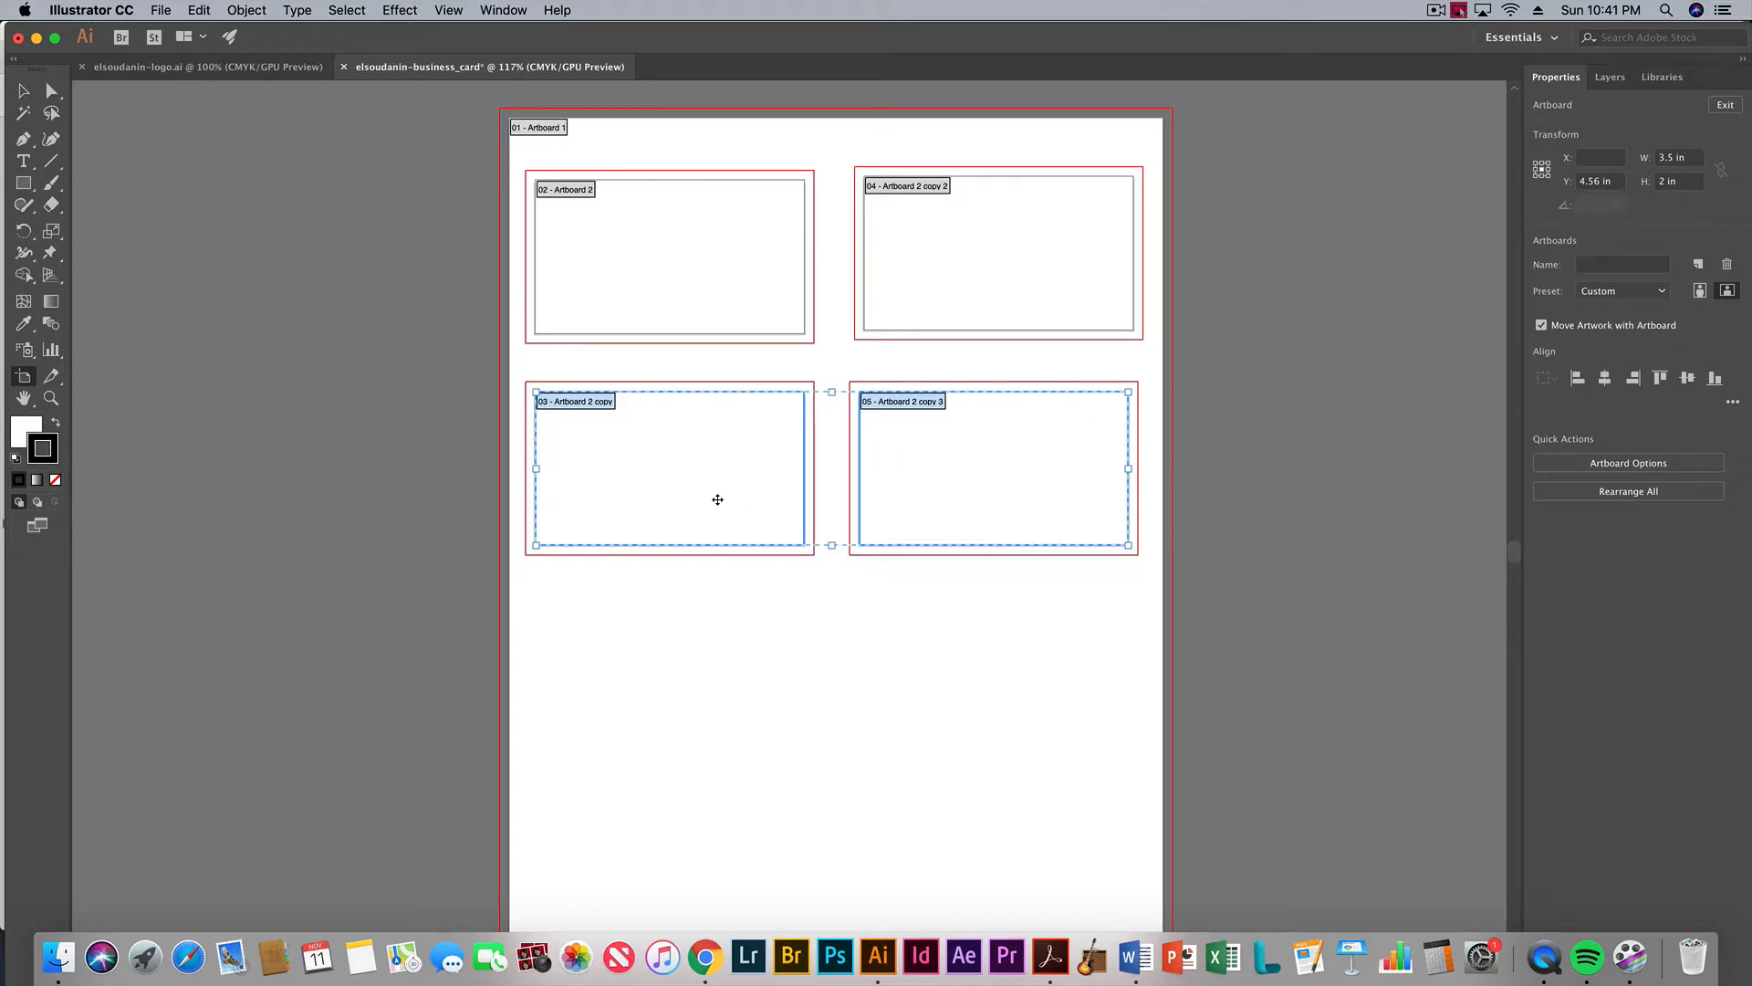
drag(705, 488, 680, 729)
key(super+z)
Duplicate the two second-row card artboards straight down to form a third row at about Y 7.39 in
click(677, 408)
drag(678, 415, 672, 633)
click(931, 460)
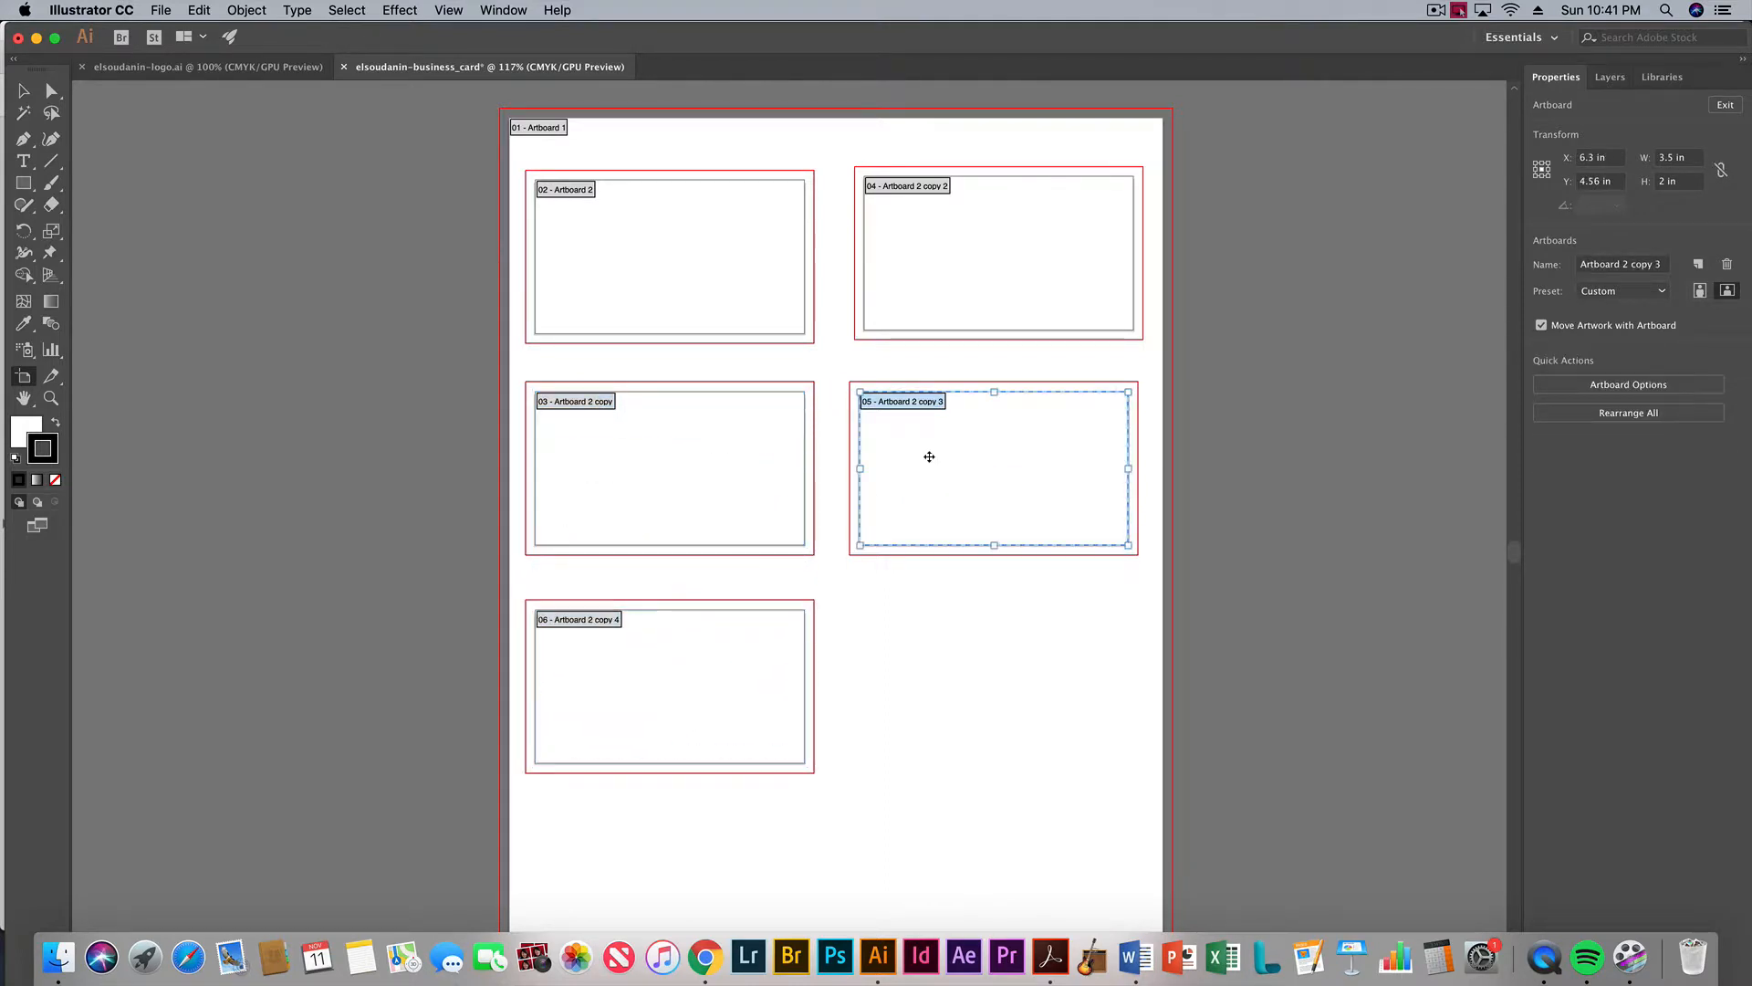
drag(931, 461, 929, 680)
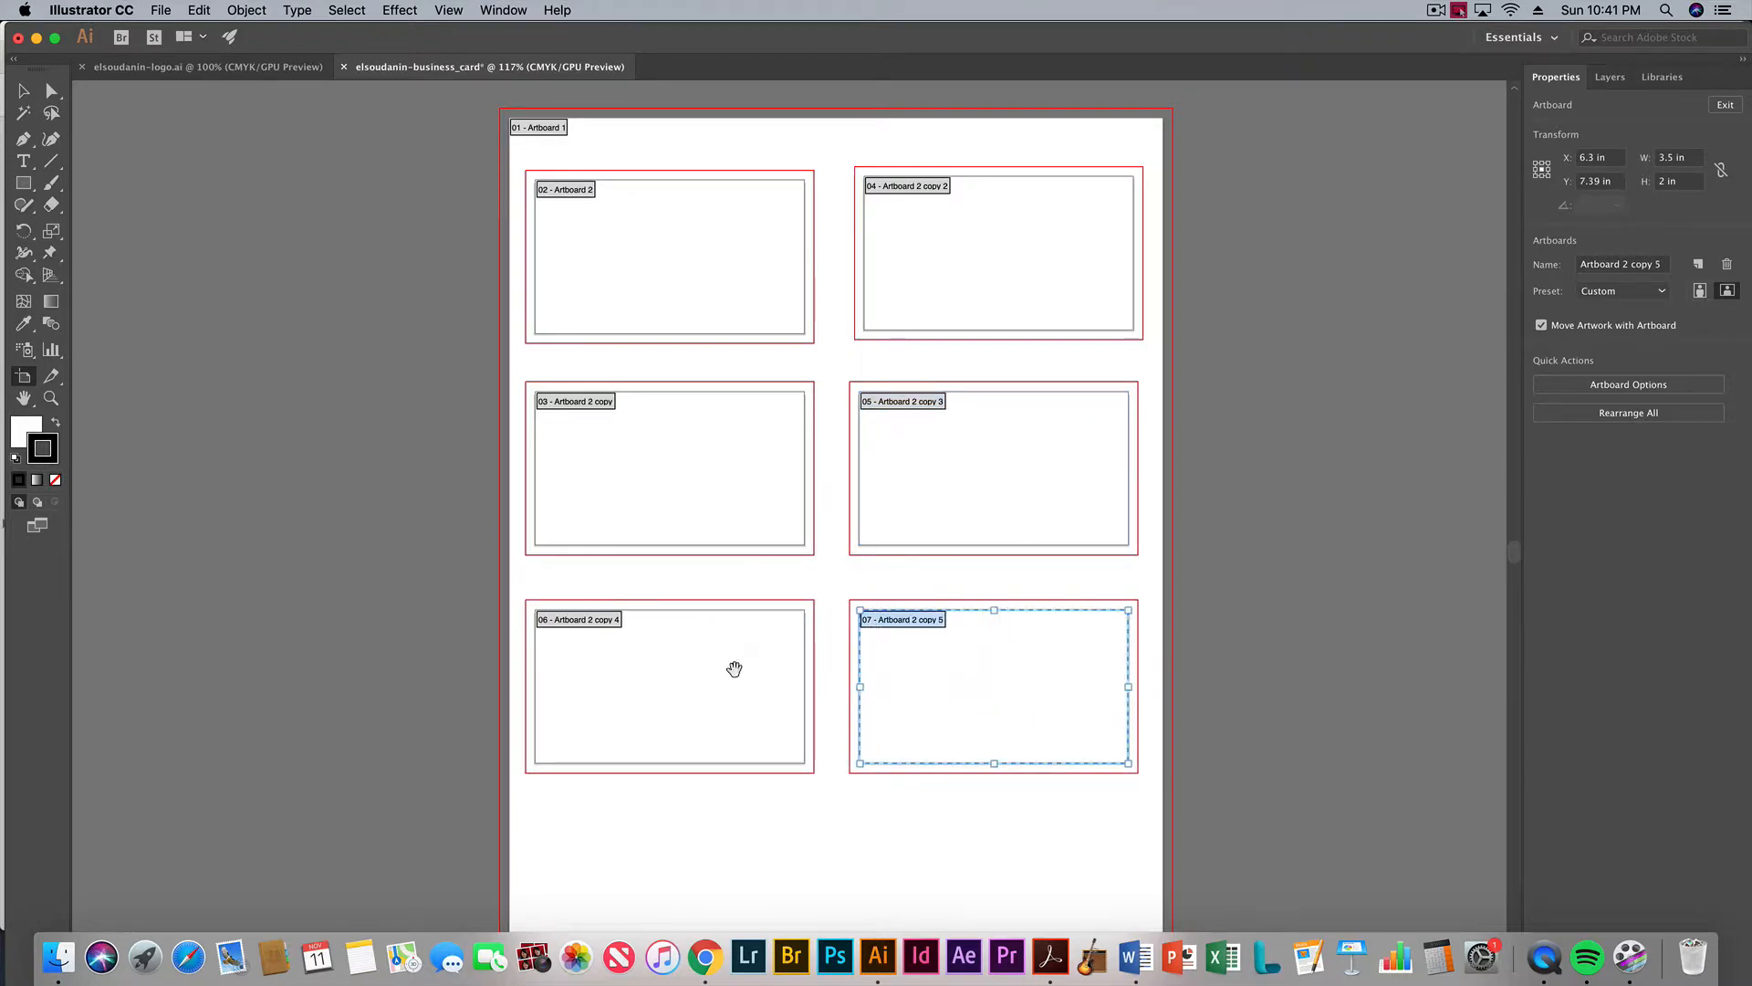
Change both third-row card artboards to portrait orientation and place them side by side at about Y 8.14 in
scroll(739, 664, down, 5)
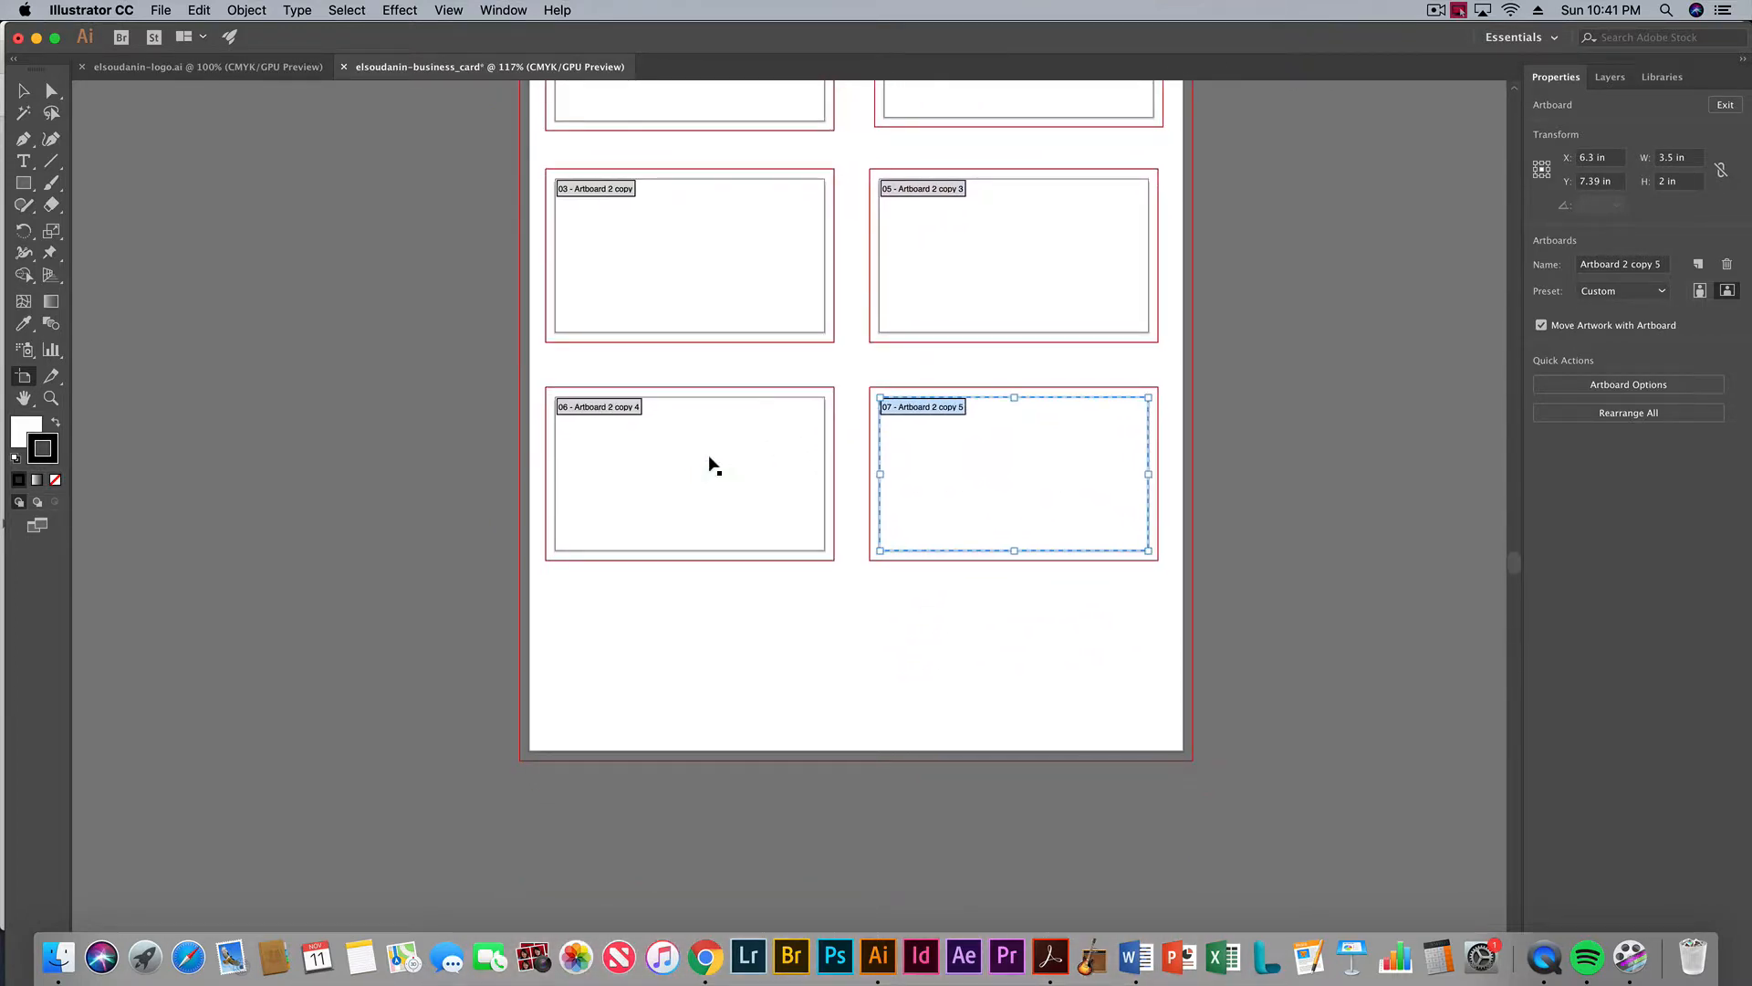
click(713, 448)
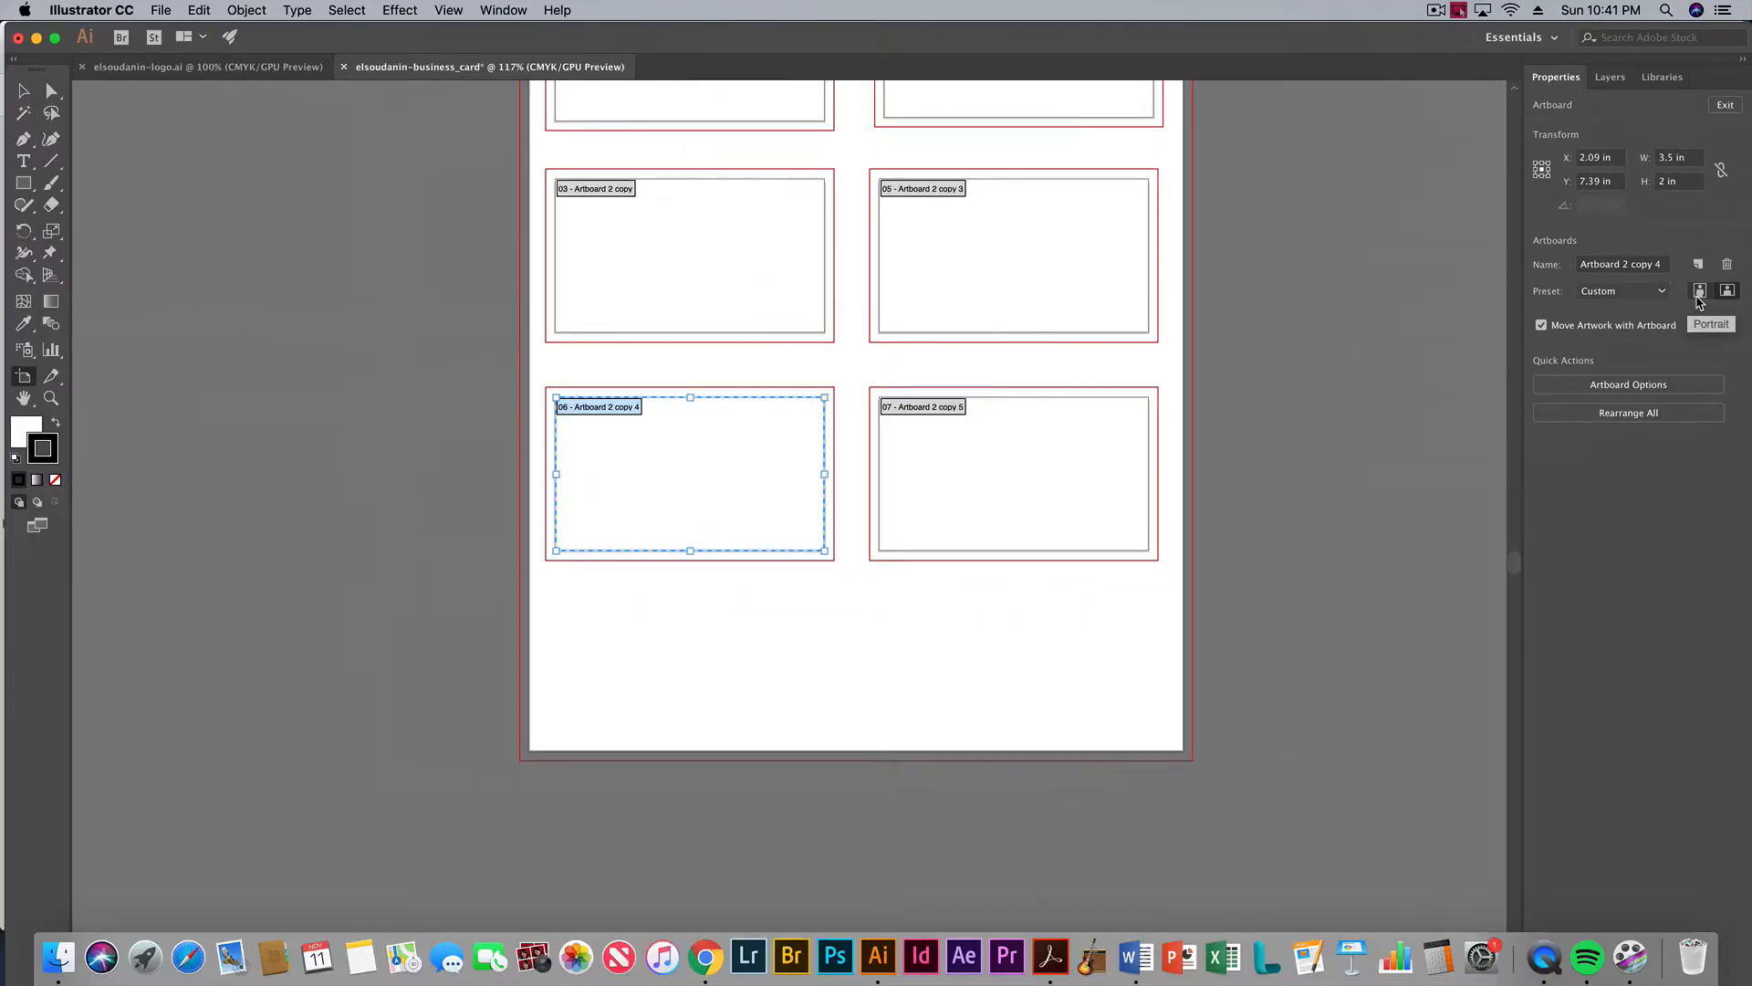
click(1700, 292)
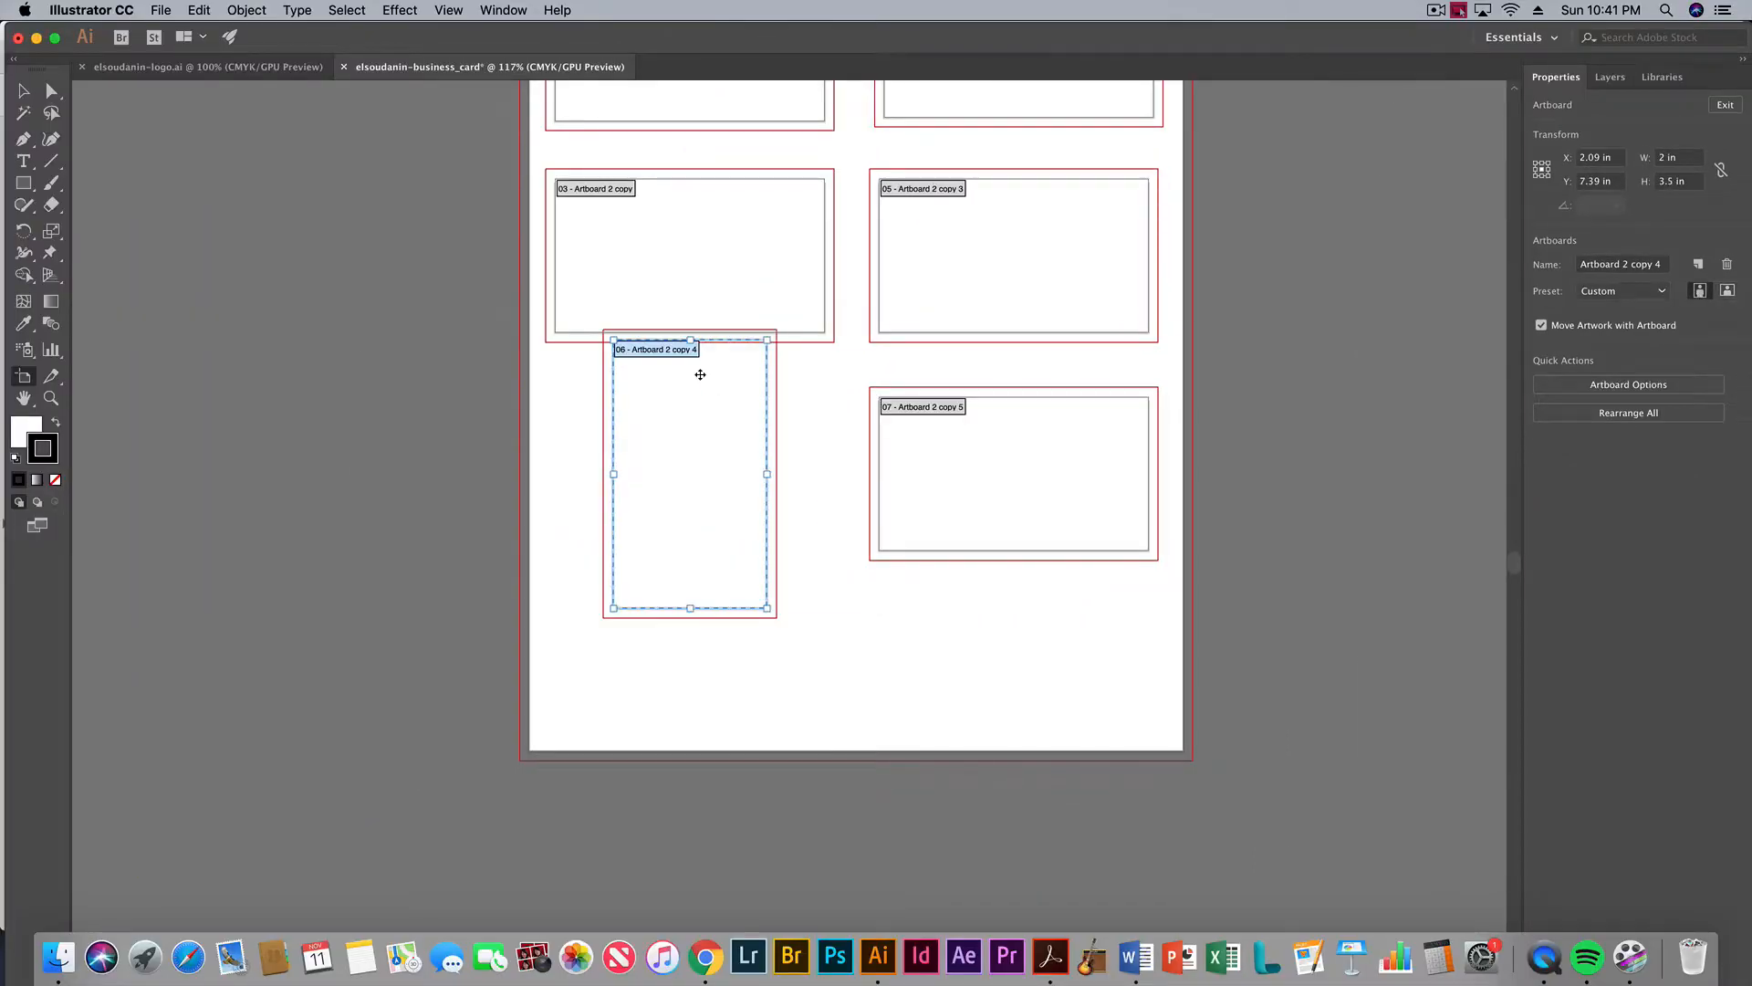
drag(694, 410, 692, 452)
click(972, 446)
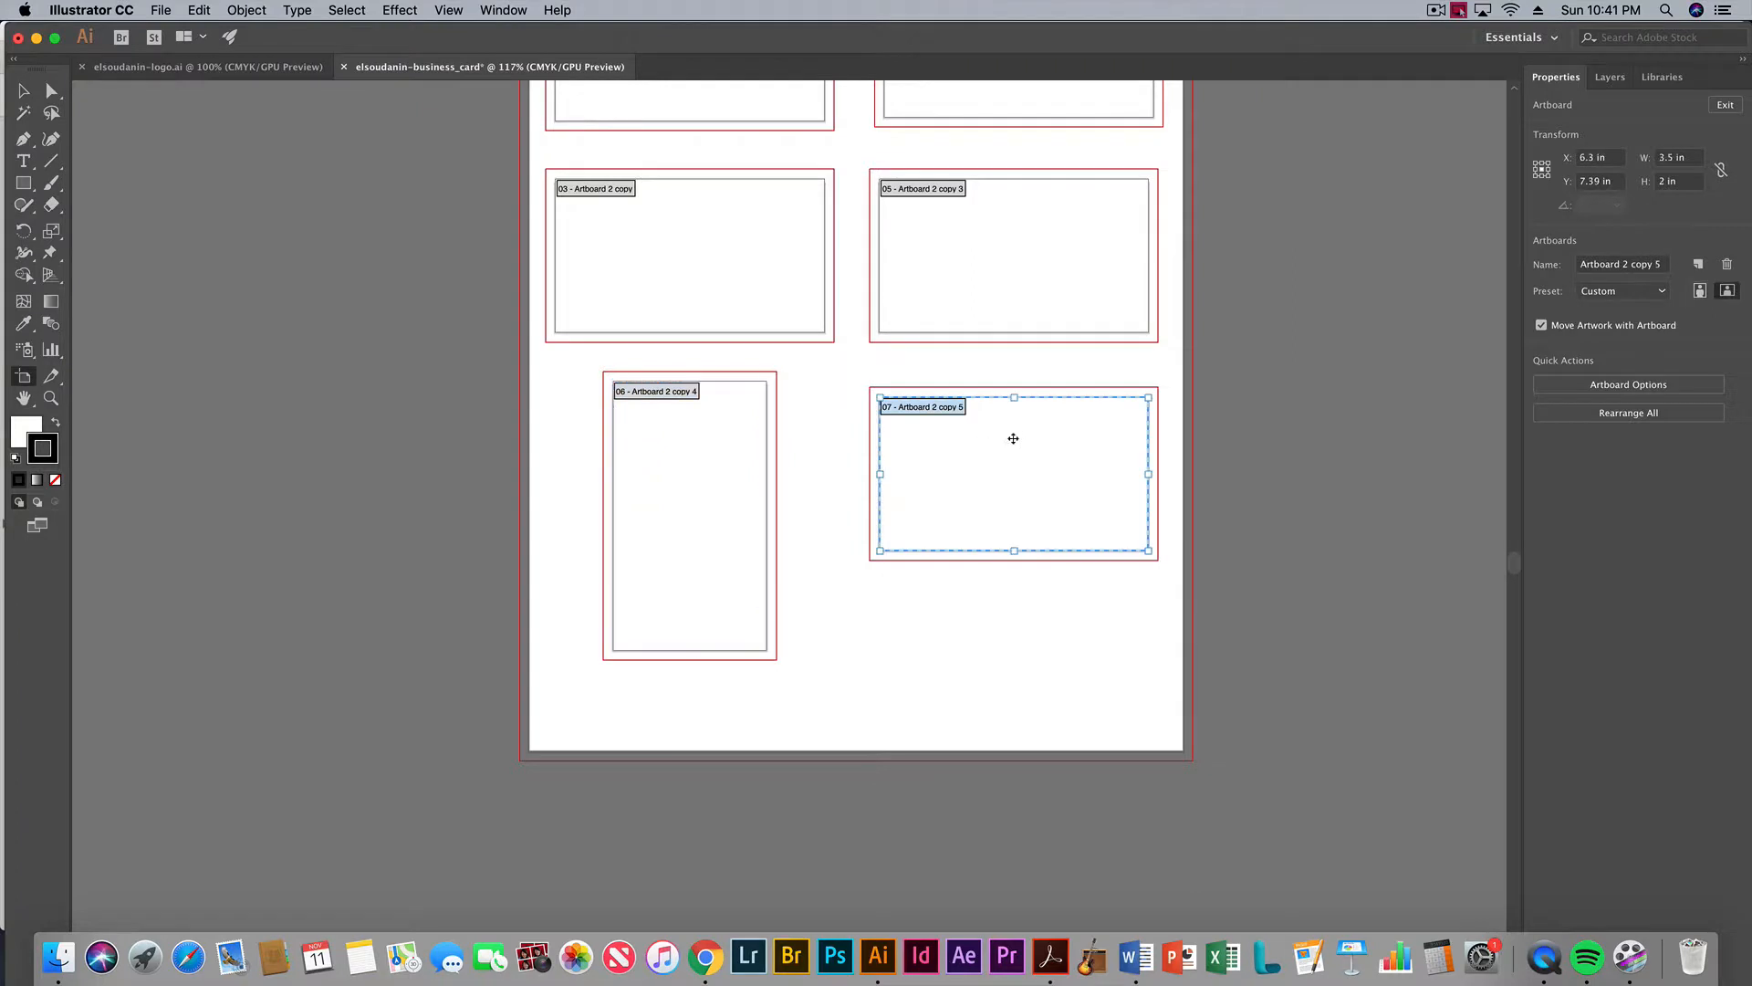
click(1700, 292)
mouse_move(975, 532)
mouse_down()
mouse_move(1001, 474)
mouse_move(974, 532)
mouse_up()
drag(697, 498, 728, 500)
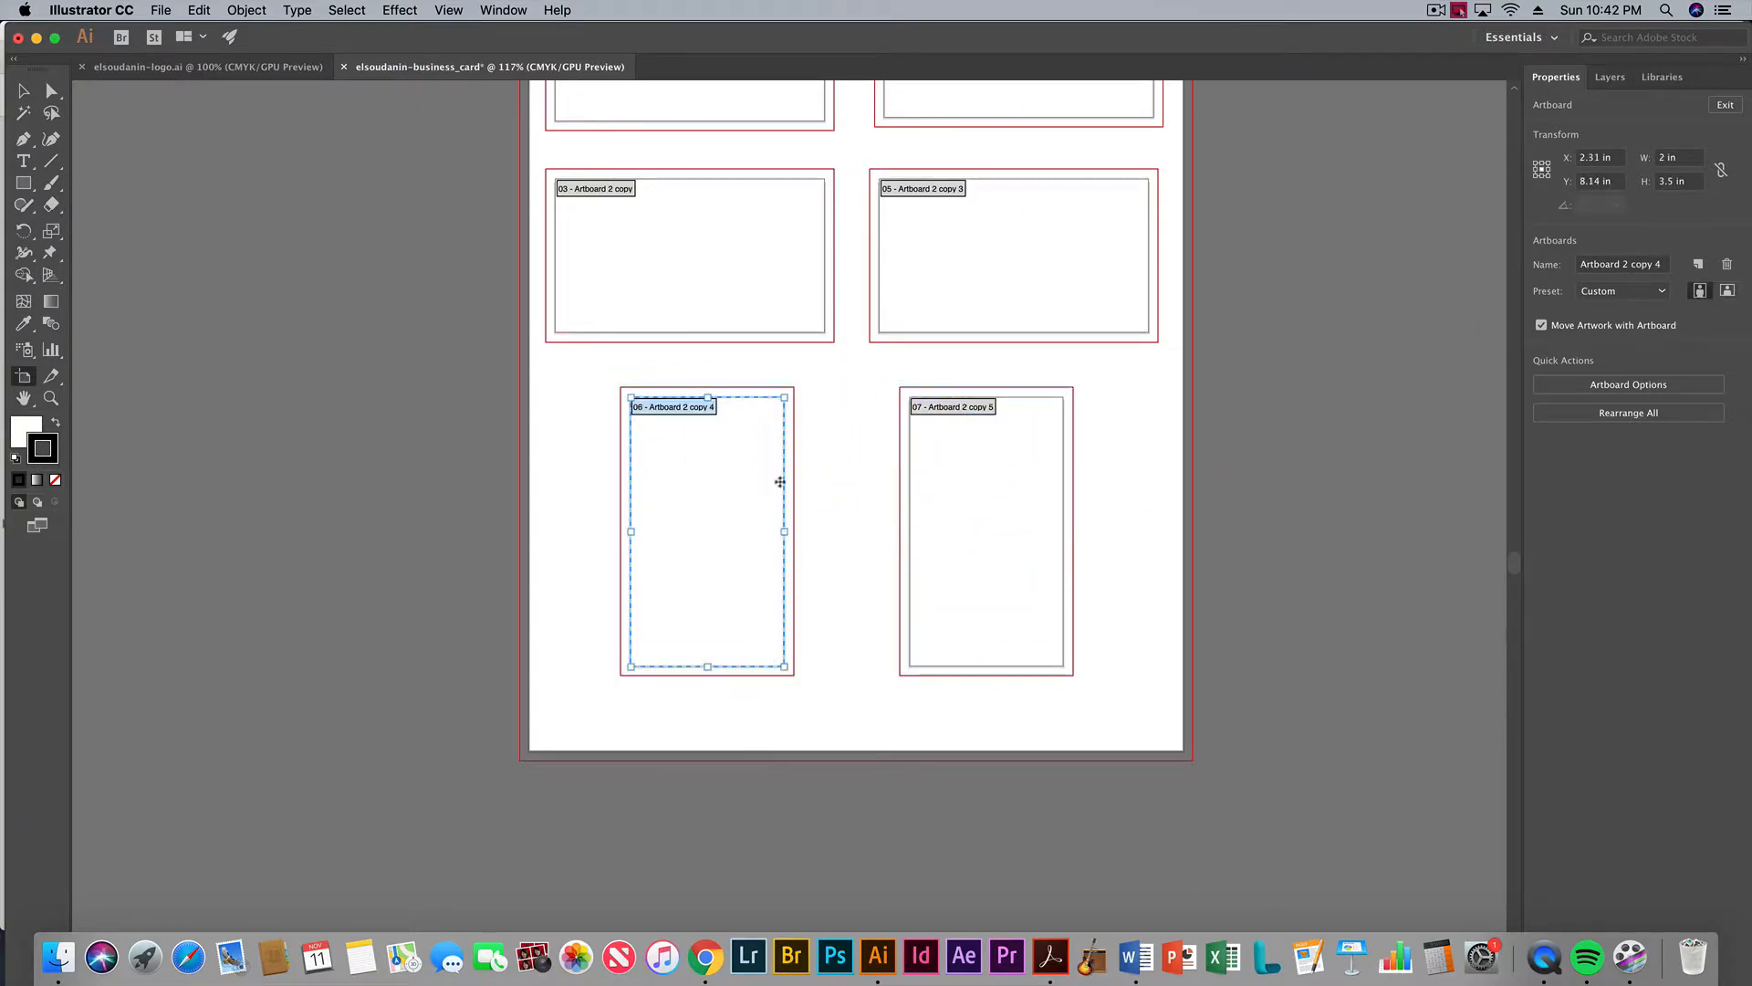
Examine the six card artboards on the Letter page one after another, the four landscape and two portrait ones
scroll(849, 360, up, 5)
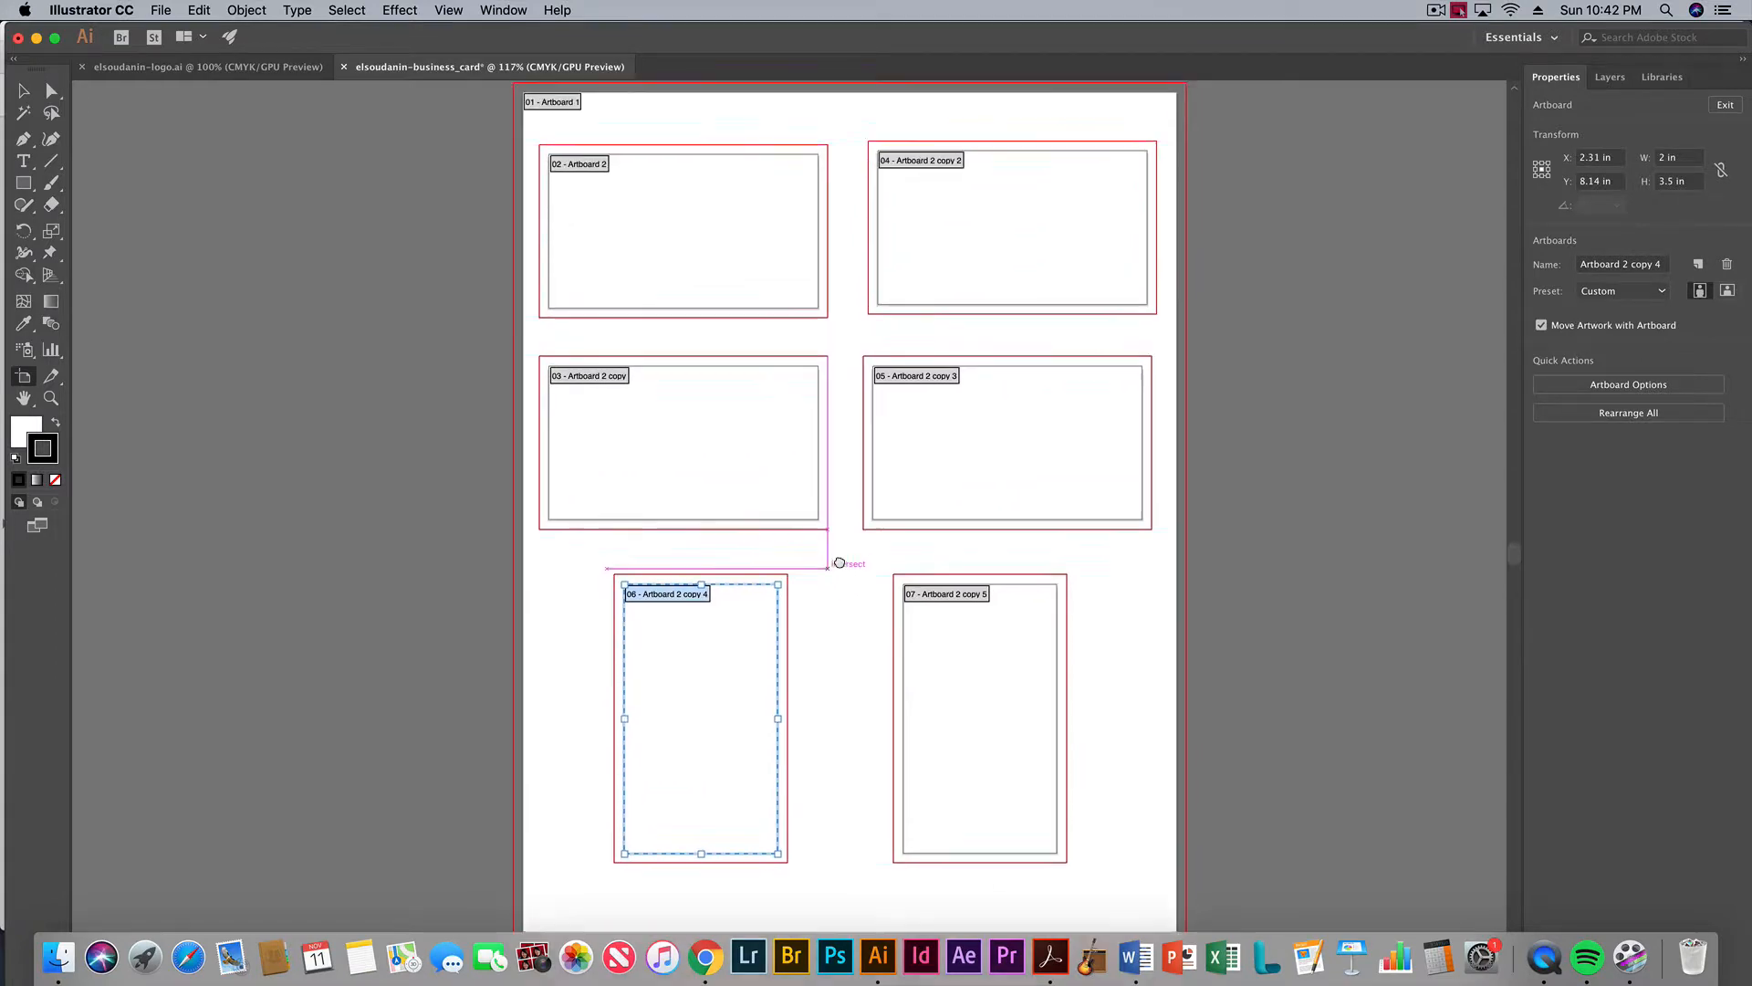
drag(849, 493, 824, 435)
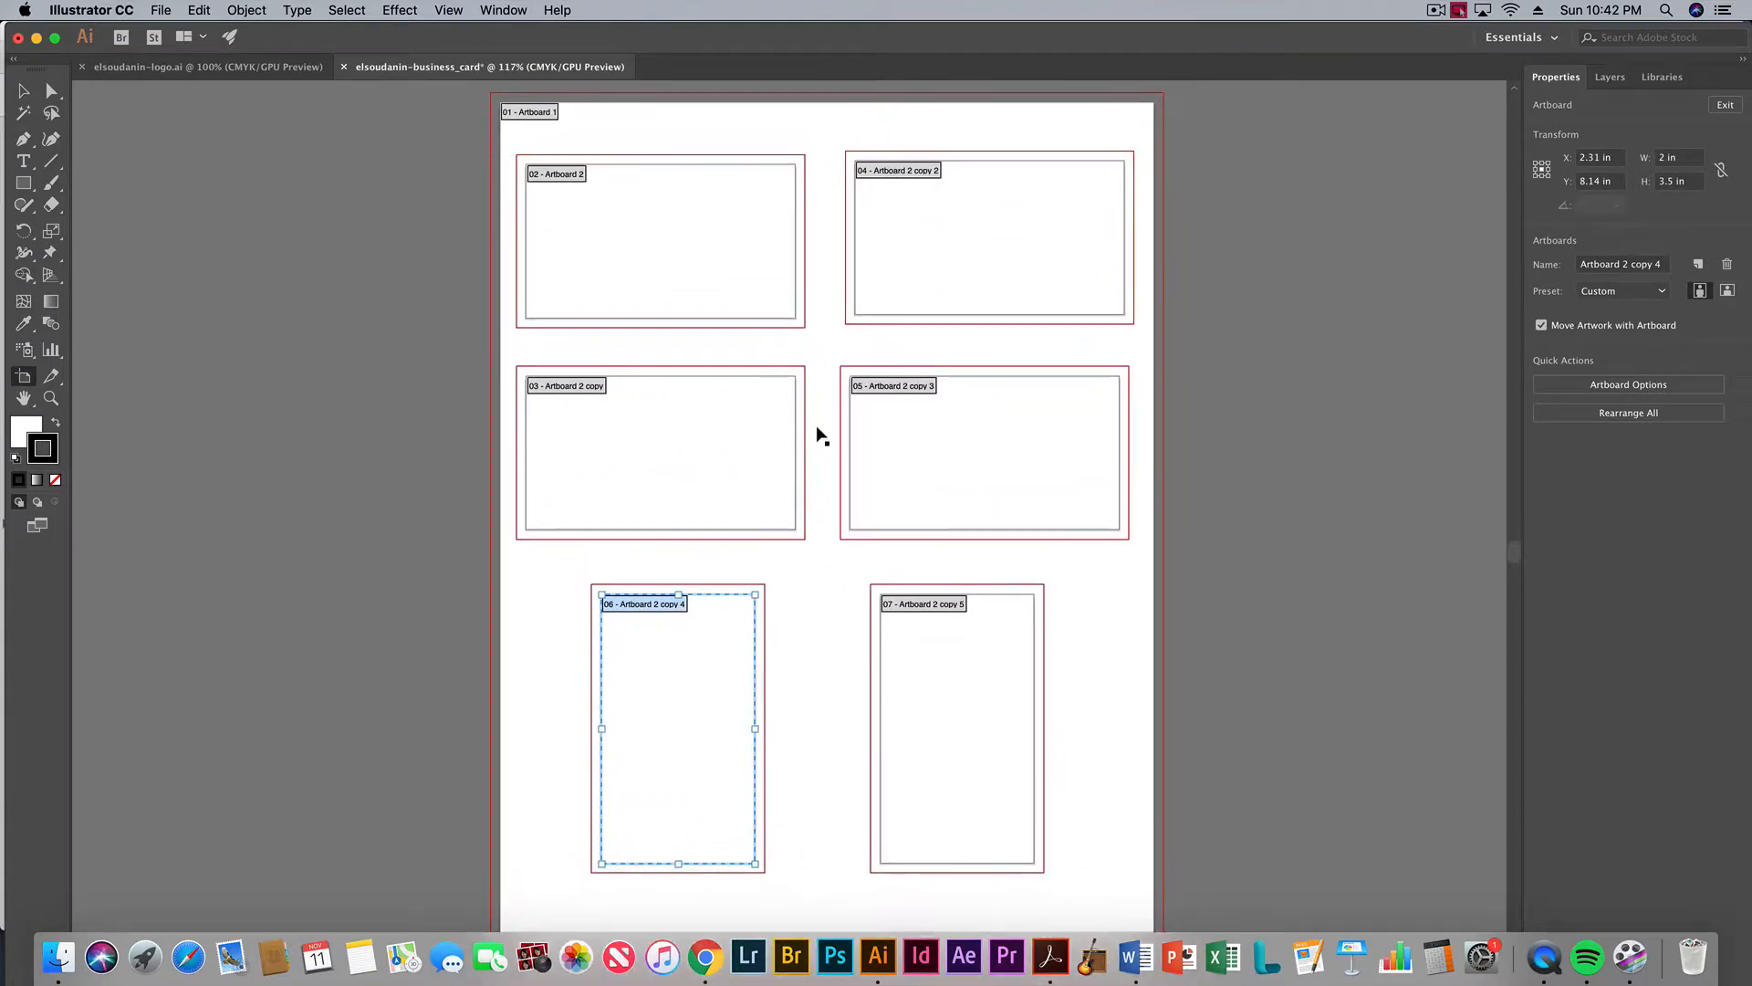
click(704, 234)
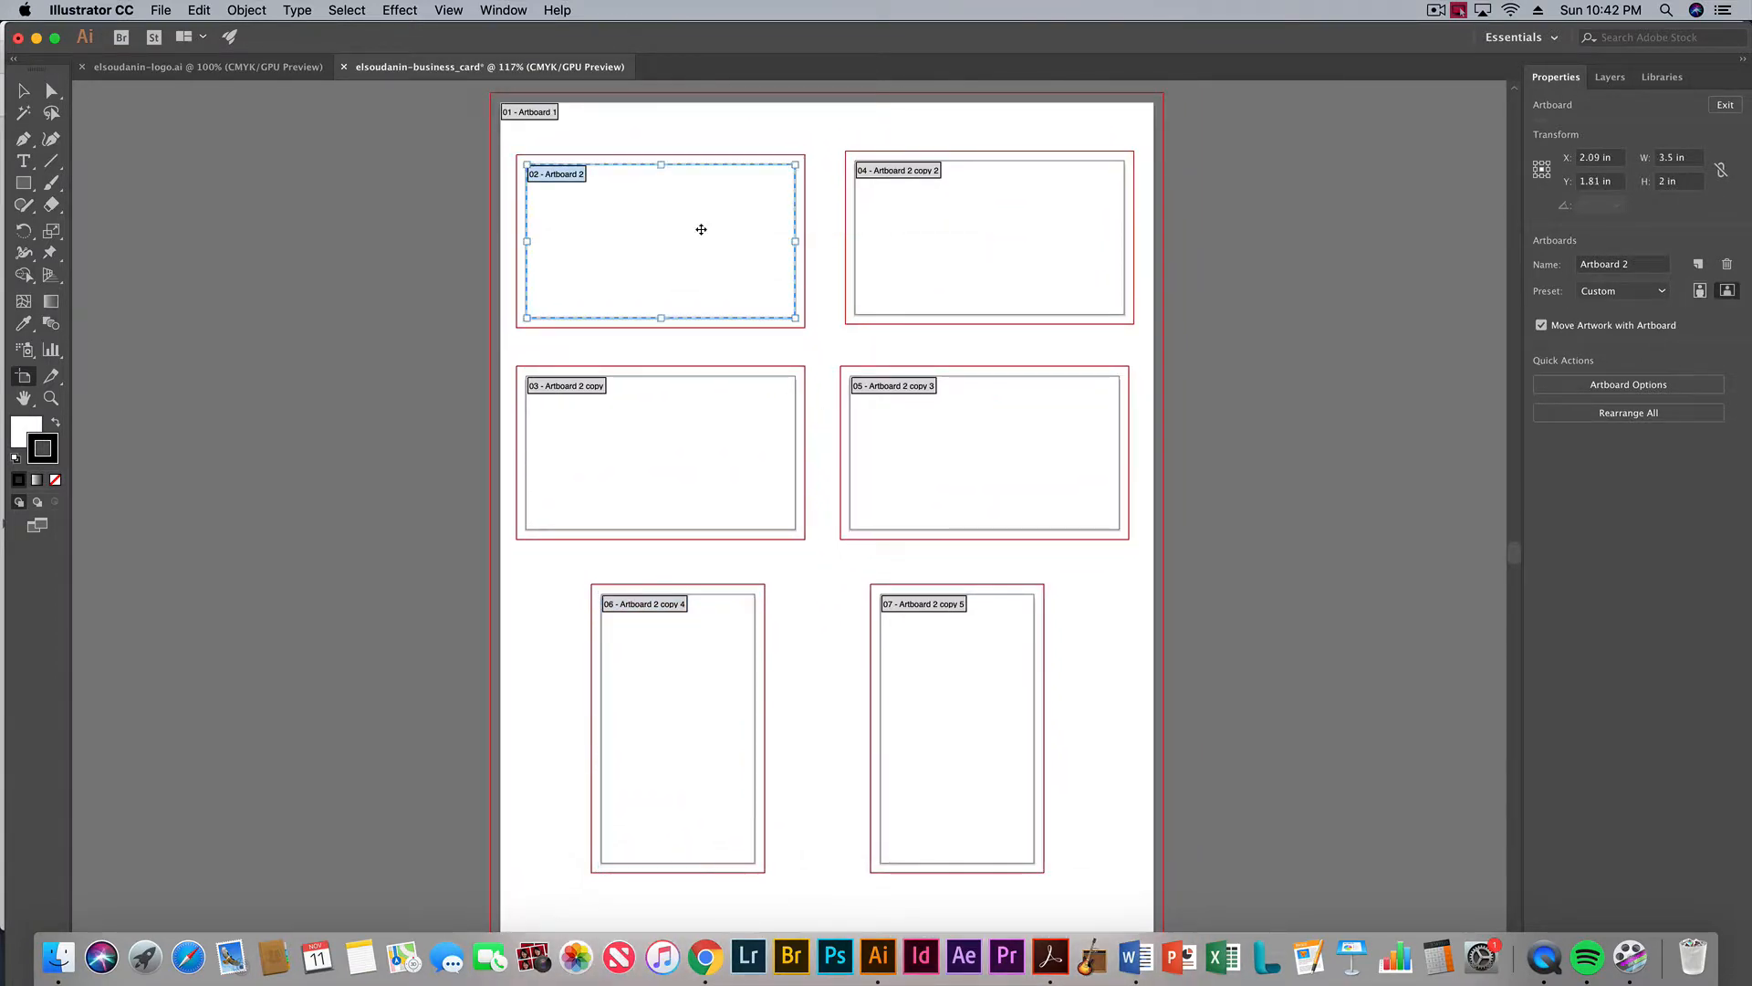
click(924, 239)
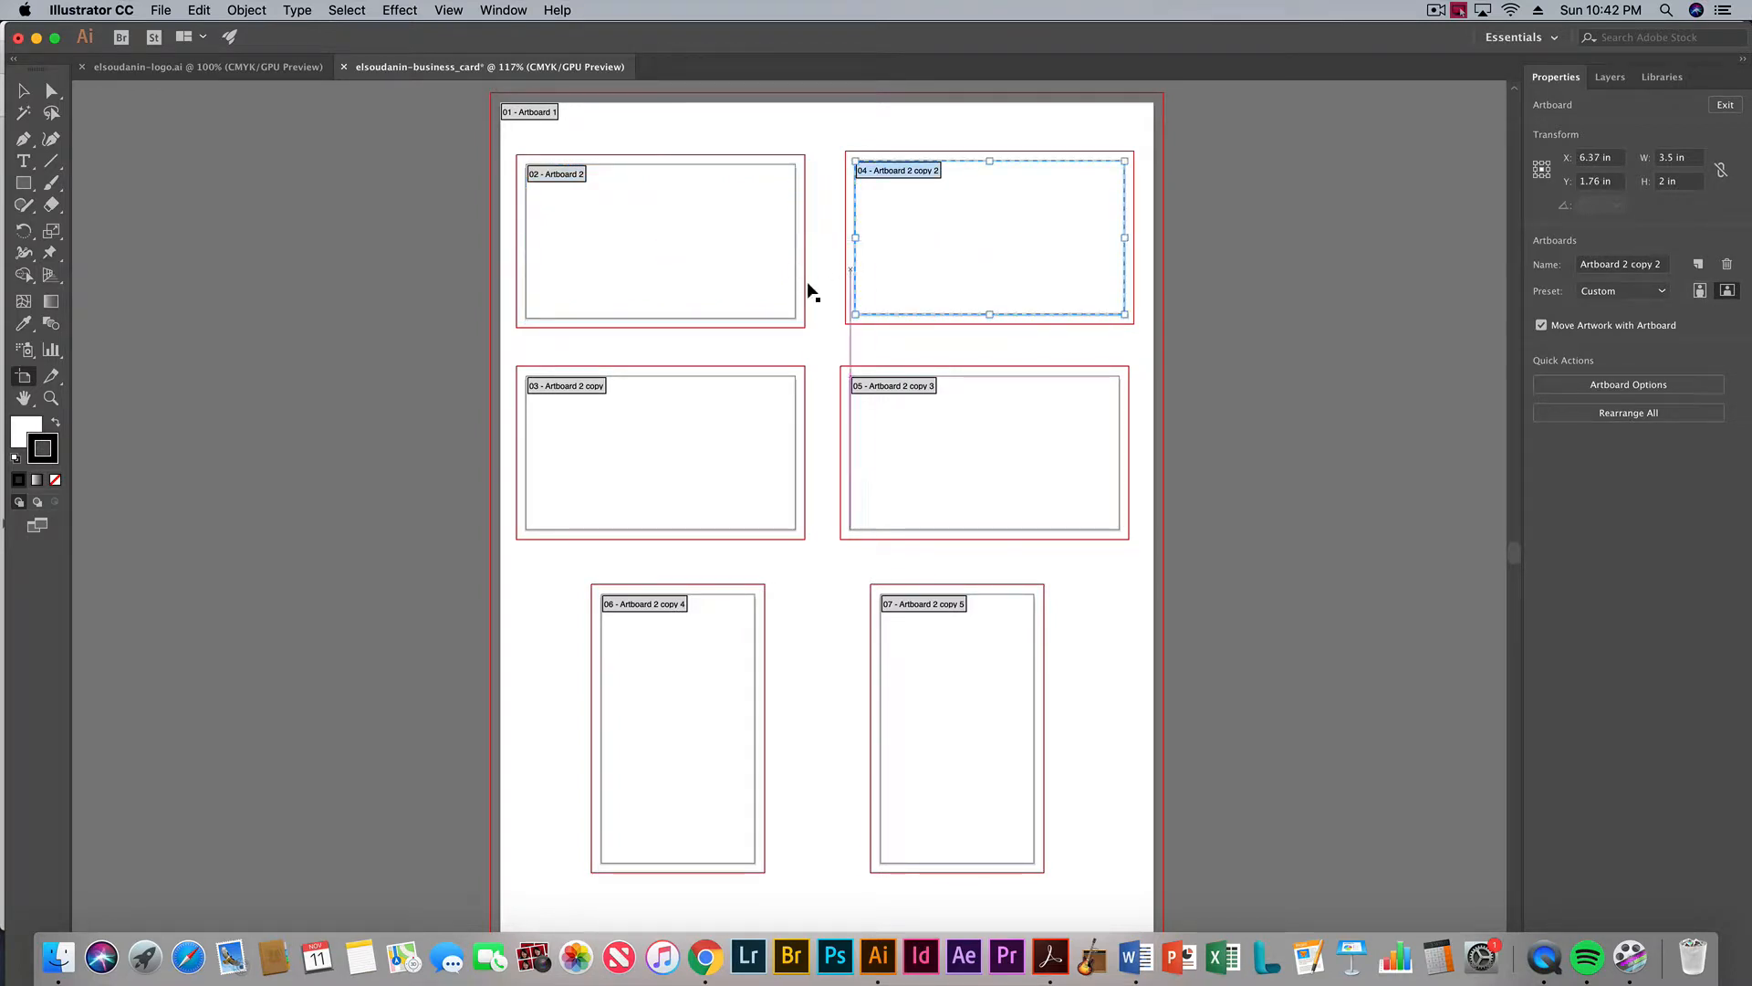
click(715, 401)
click(958, 442)
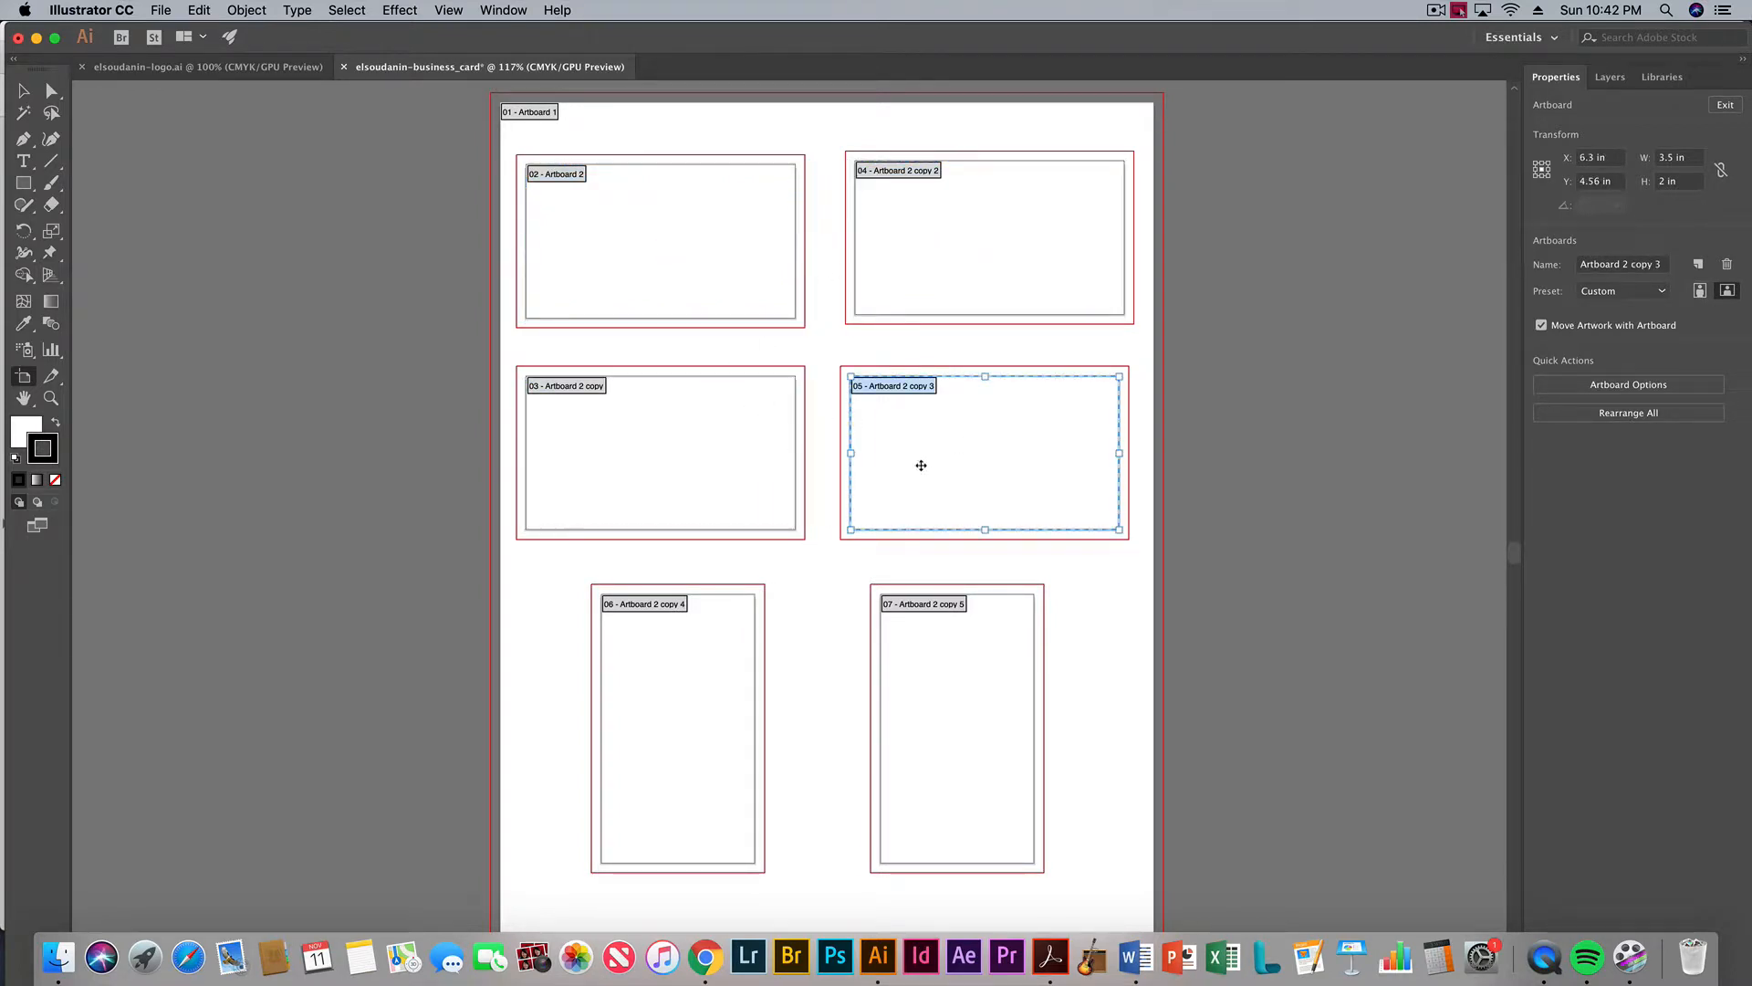
click(660, 635)
click(946, 672)
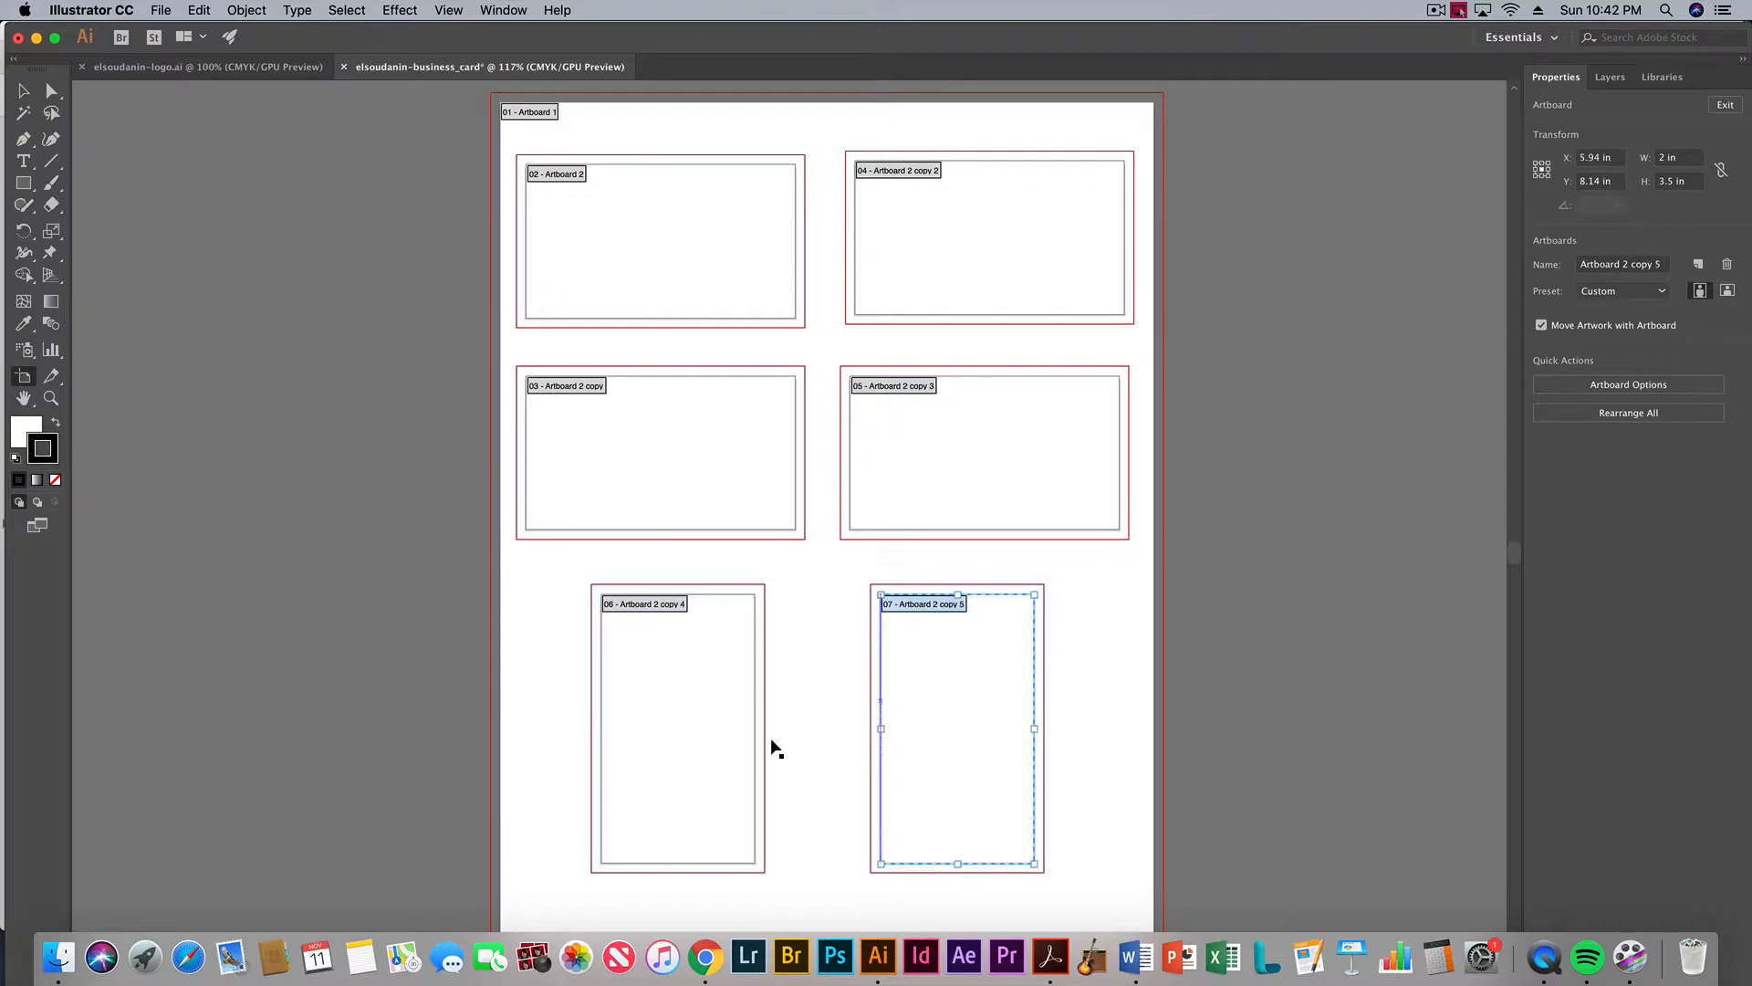
click(681, 685)
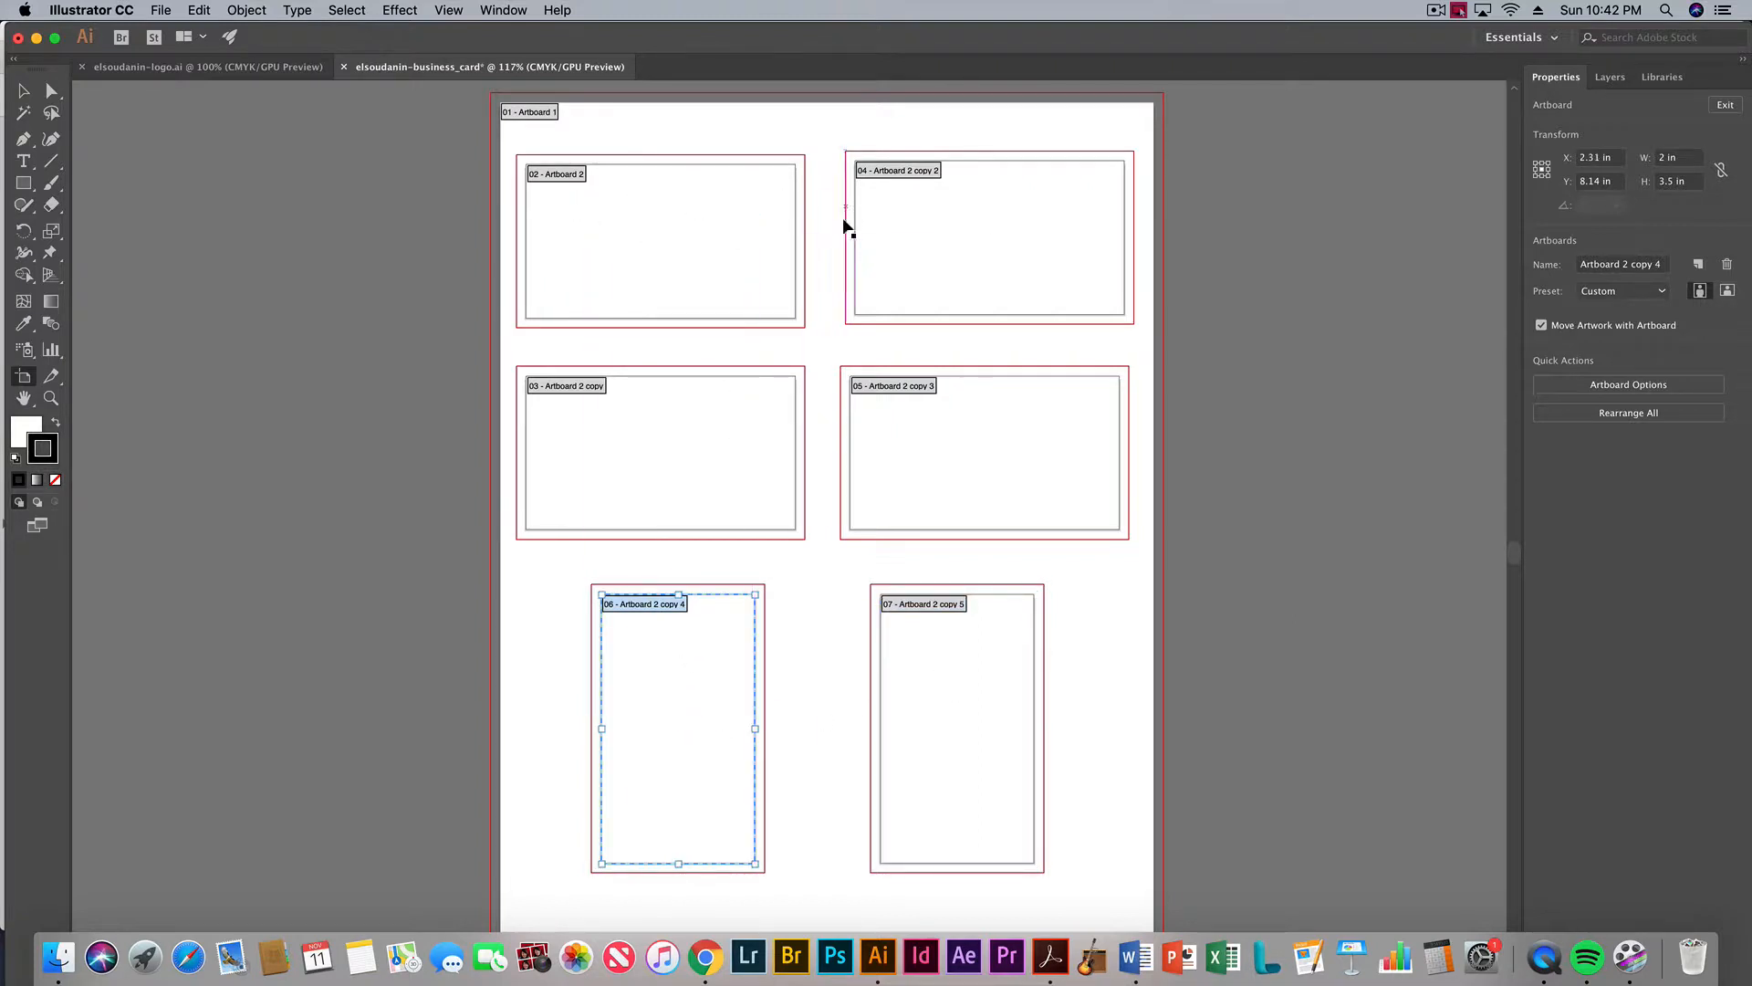
Nudge the two top-row card artboards into line with each other, placing the second one at about X 6.24 in, Y 1.7 in
click(944, 246)
drag(944, 246, 913, 252)
drag(717, 236, 719, 231)
drag(923, 243, 921, 246)
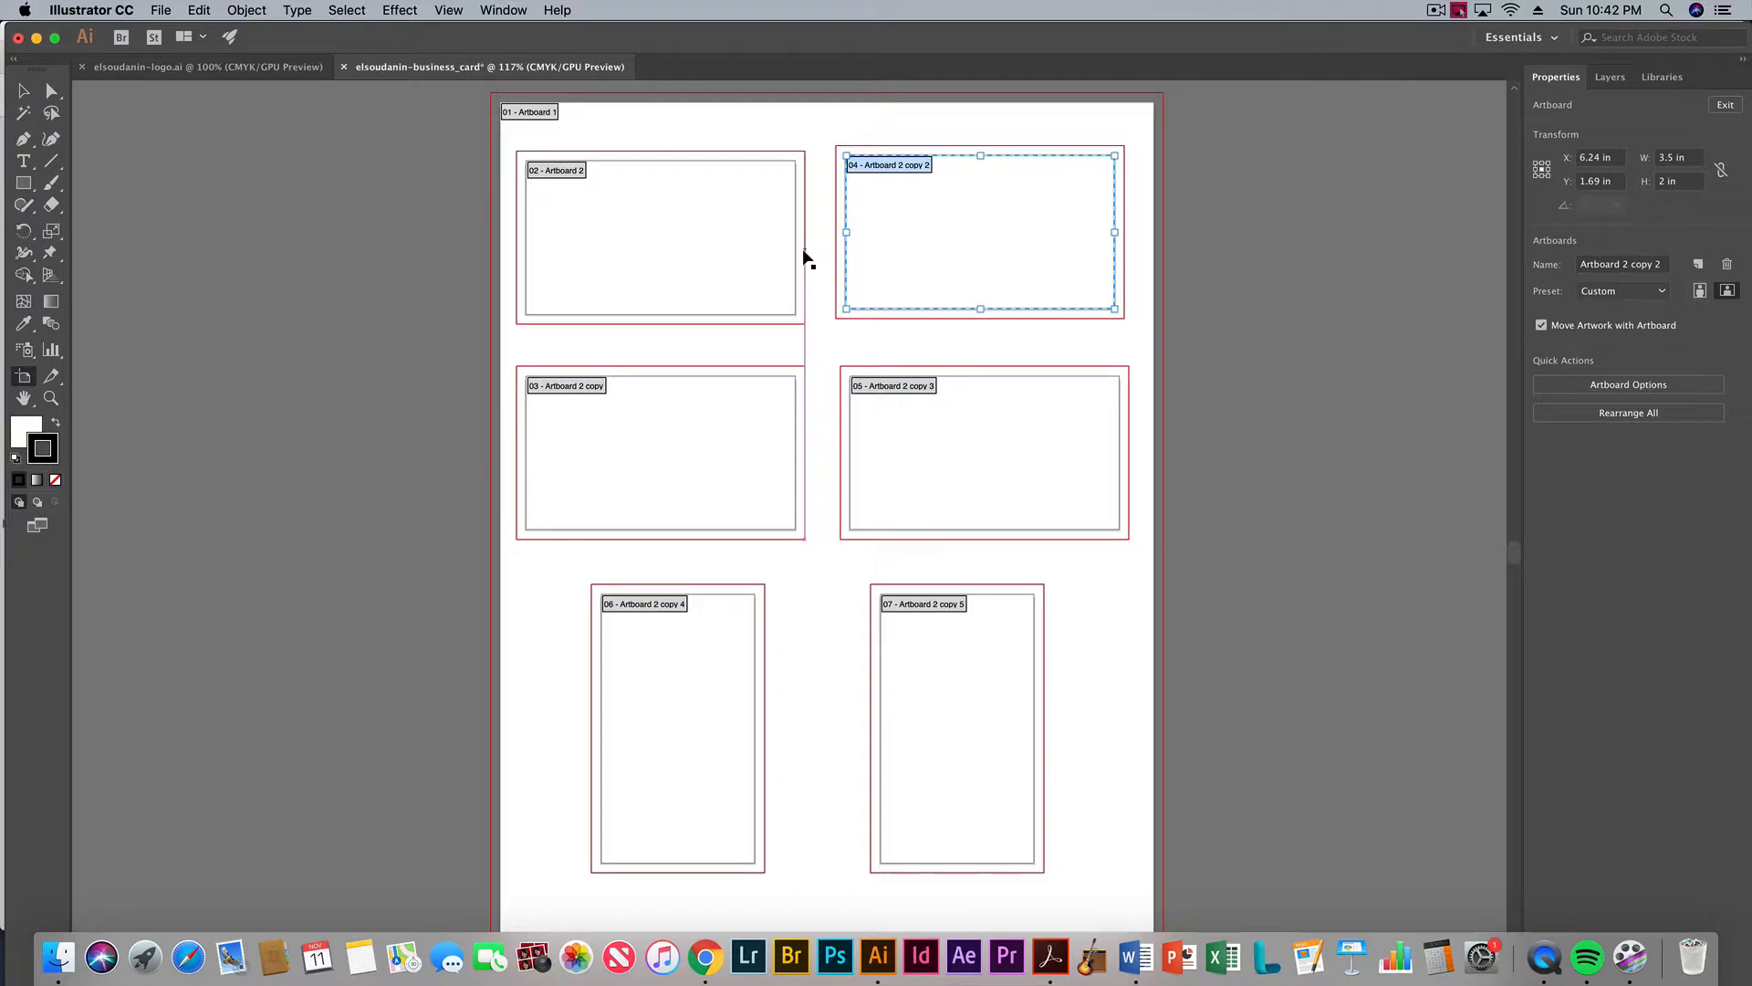
drag(931, 250, 930, 251)
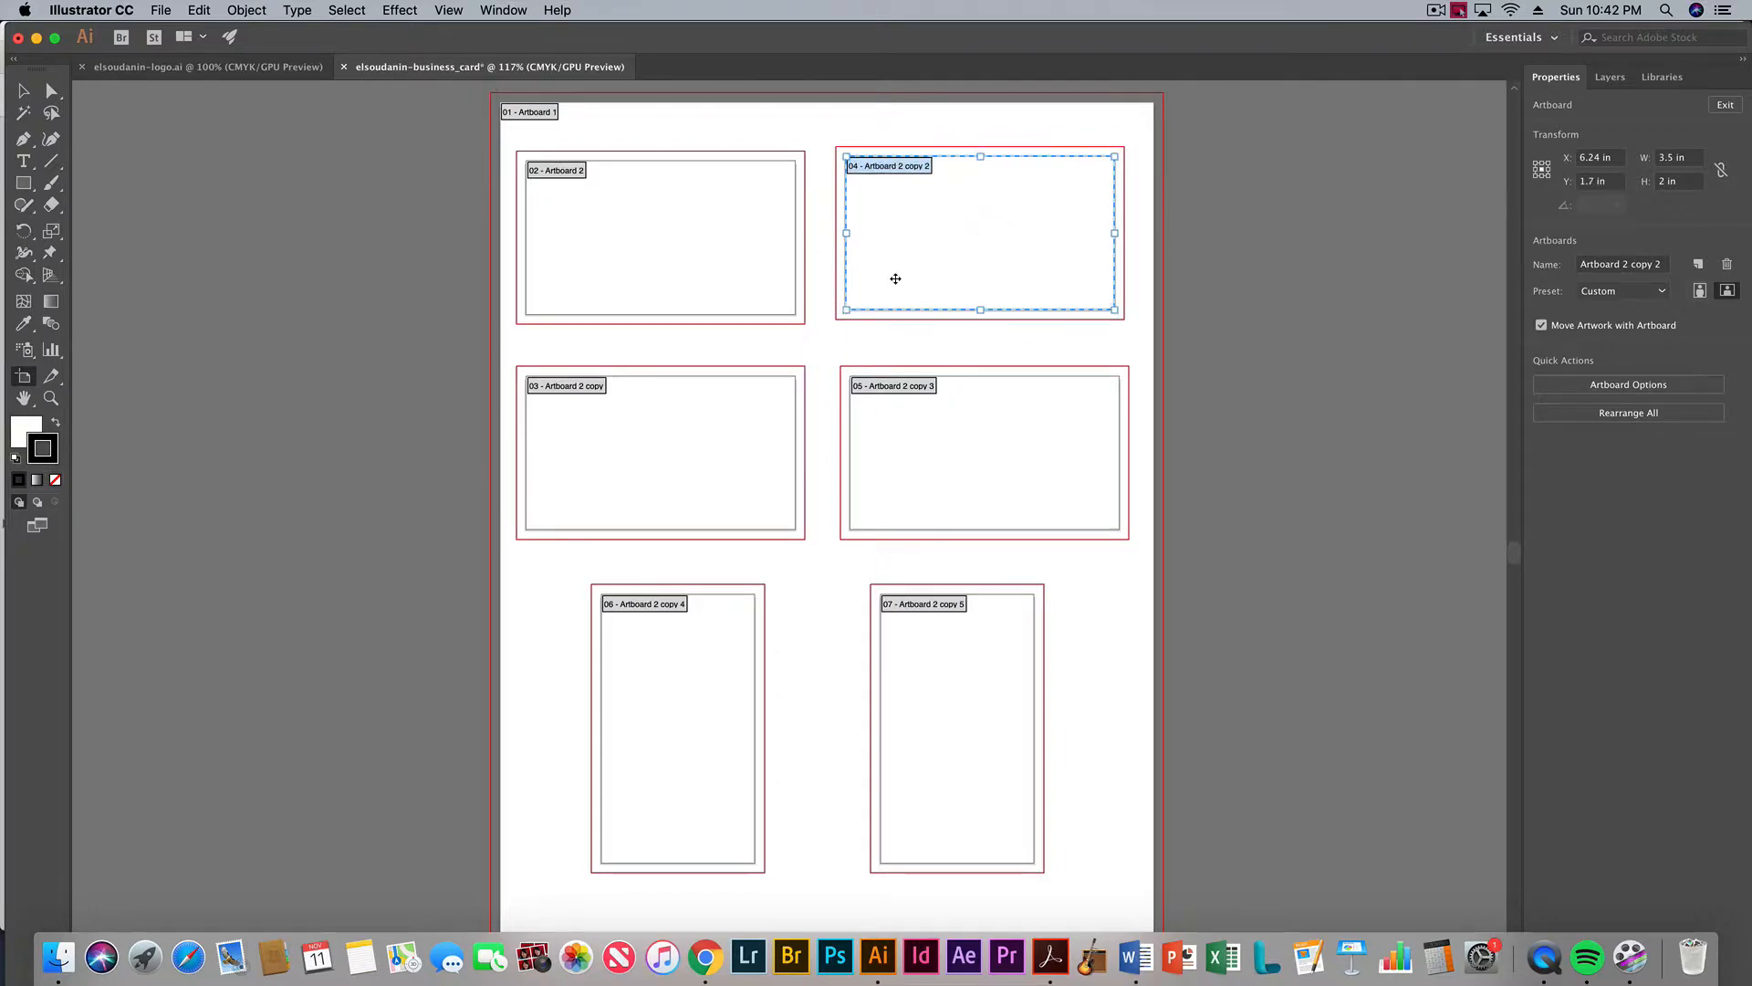
Switch to Acrobat to consult the business card layout guidelines in Logo_Biz_Card_Guide.pdf
click(1049, 957)
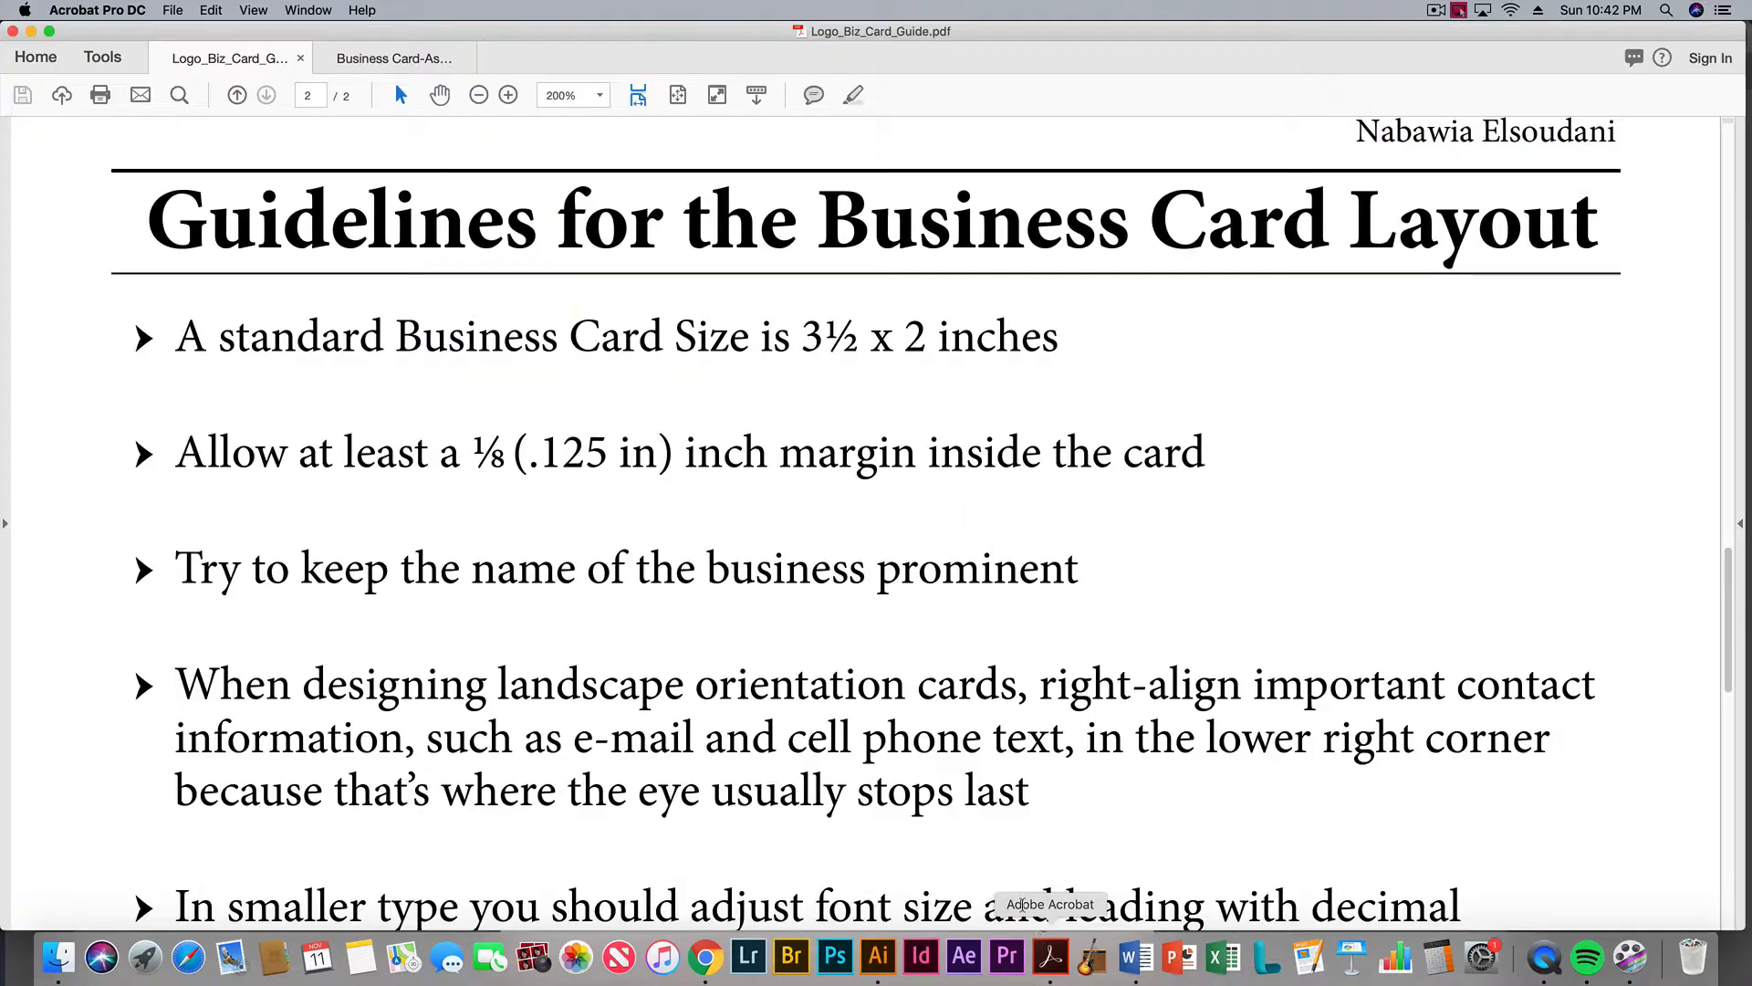